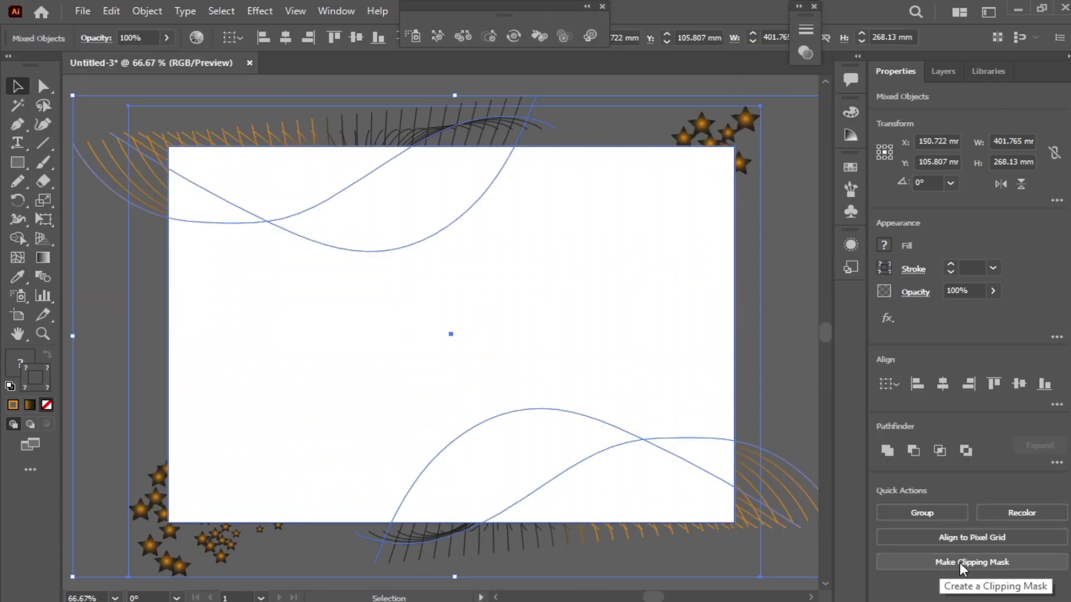
Clip the gradient design to the page-sized rectangle with Ctrl+7, then deselect everything.
left_click(961, 563)
left_click(96, 274)
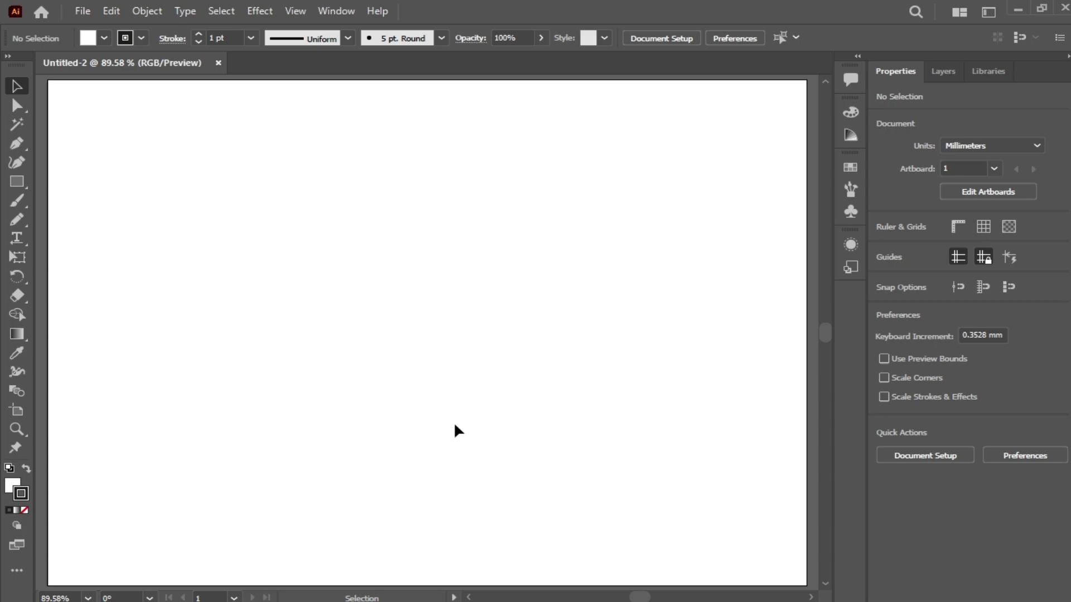
Show the Symbols panel from the Window menu and make it taller.
left_click(336, 12)
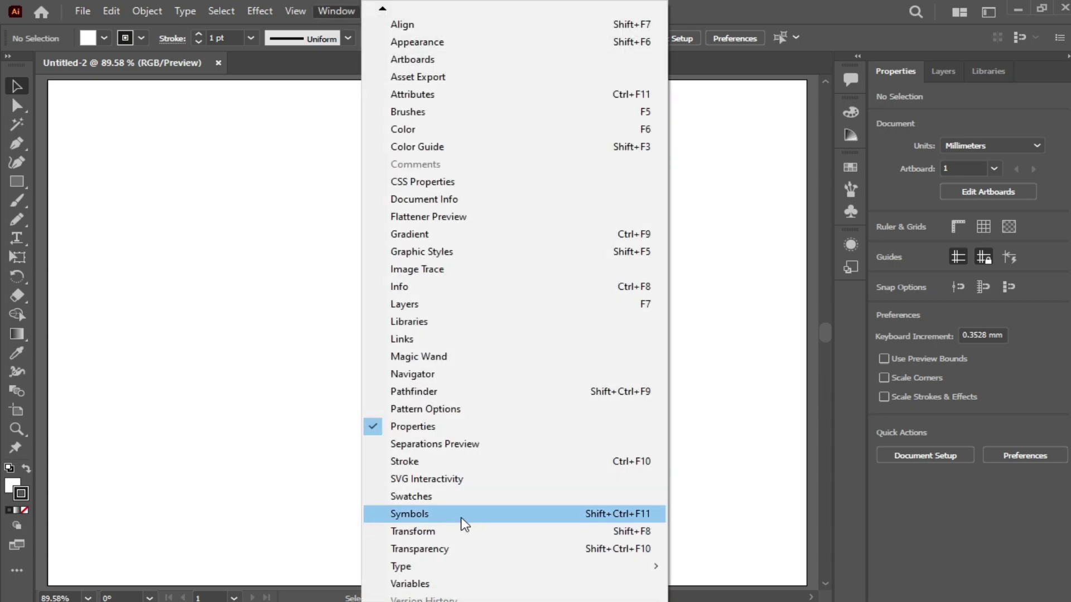
left_click(633, 513)
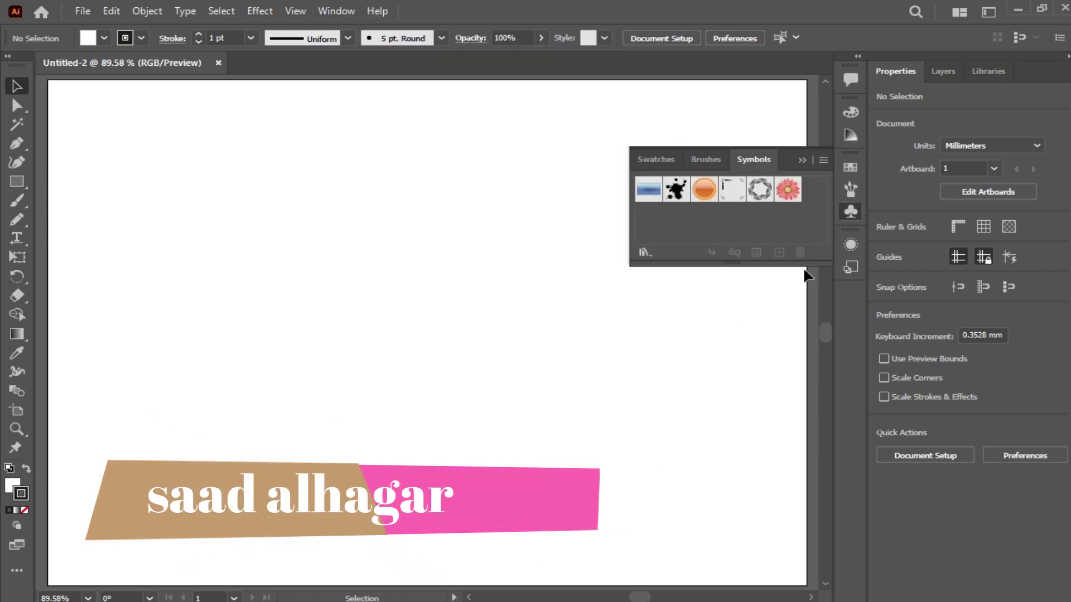
left_click_drag(805, 269, 803, 330)
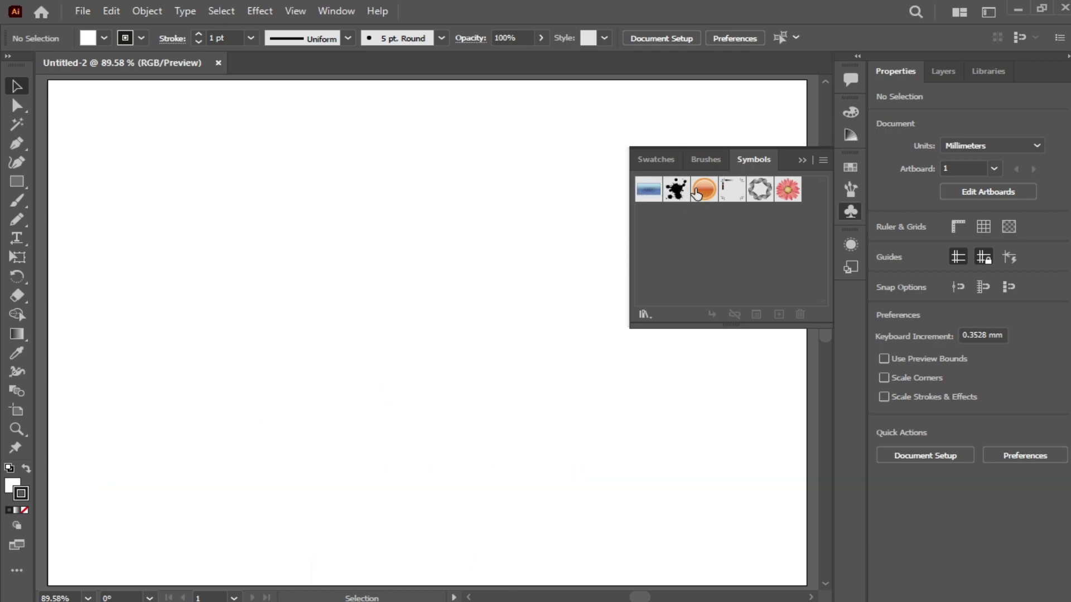
Place and enlarge the Illuminated Orange and Vector Grime splat symbols on the artboard.
mouse_move(698, 192)
left_mouse_down()
mouse_move(334, 204)
mouse_move(326, 262)
mouse_move(553, 447)
left_mouse_up()
left_click_drag(446, 333, 406, 259)
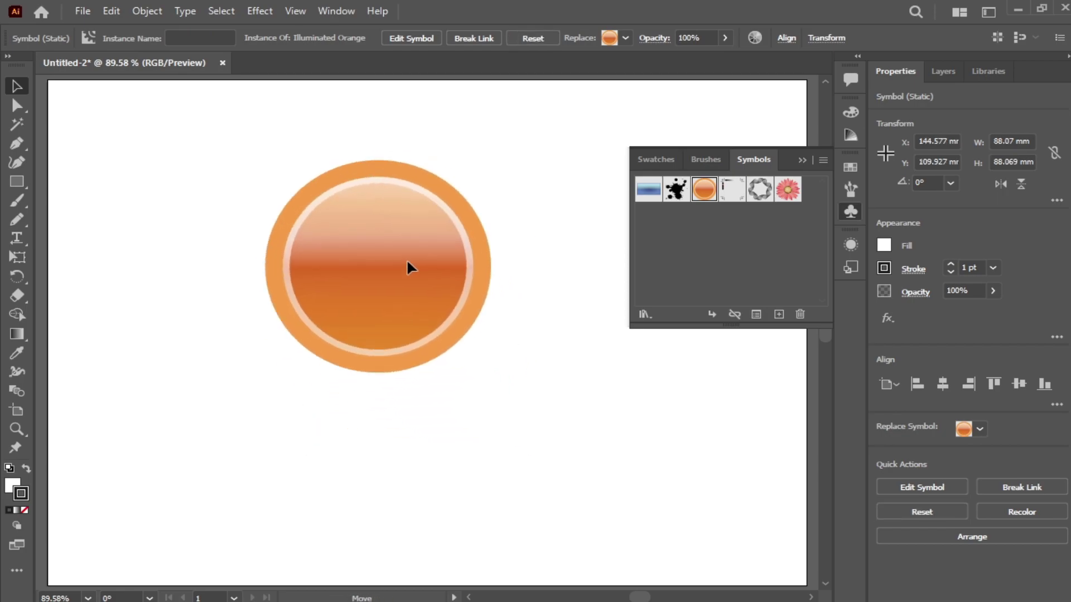
left_click_drag(685, 193, 321, 304)
left_click_drag(170, 250, 170, 251)
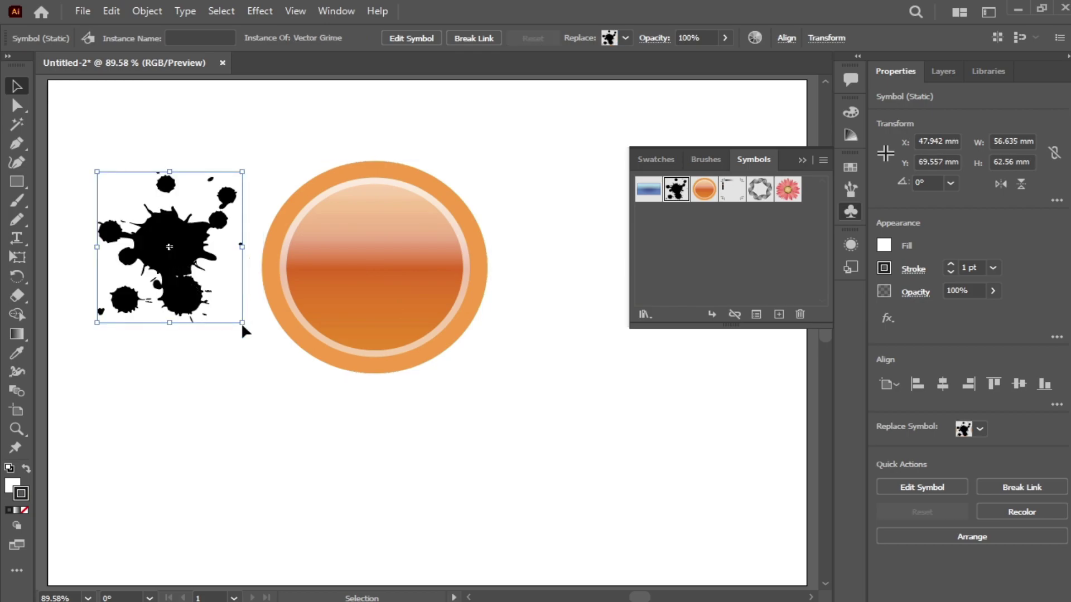
left_click_drag(241, 328, 418, 506)
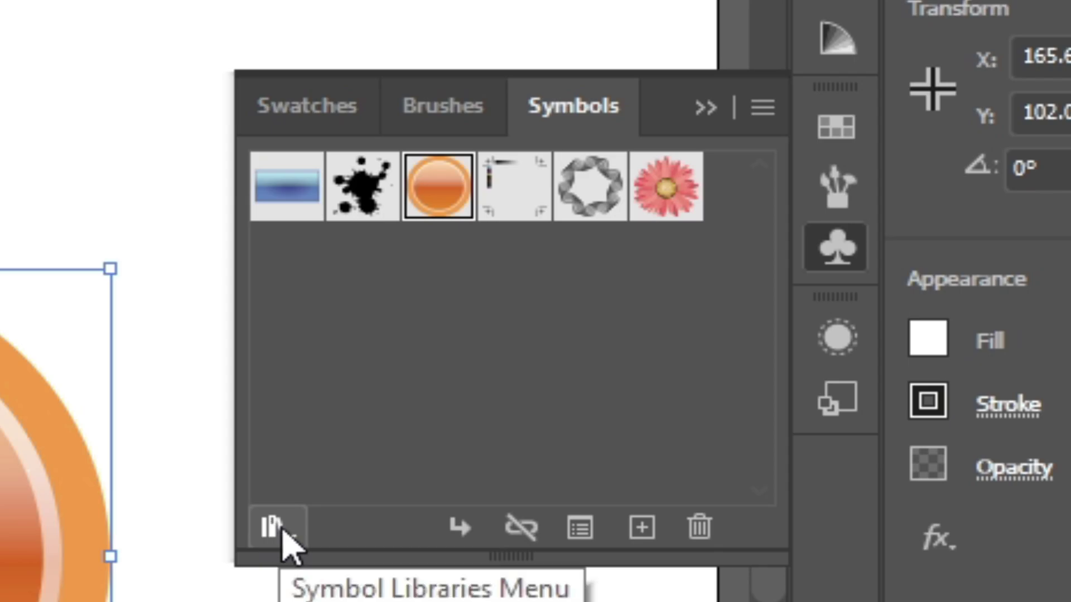
Open the Charts symbol library, enlarge it, and browse to the Florid Vector Pack.
left_click(283, 533)
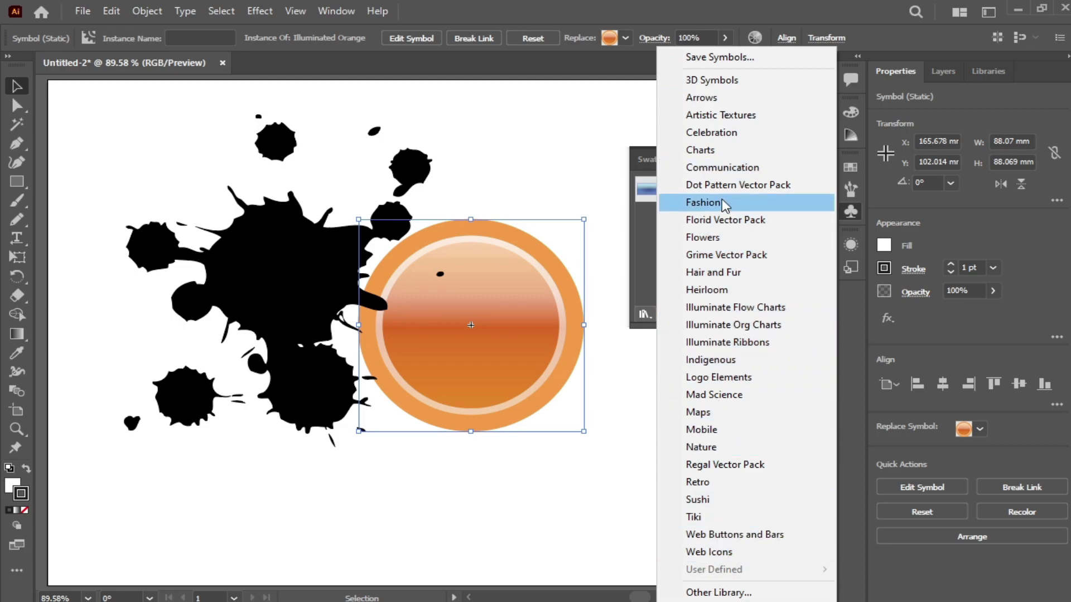
left_click(698, 150)
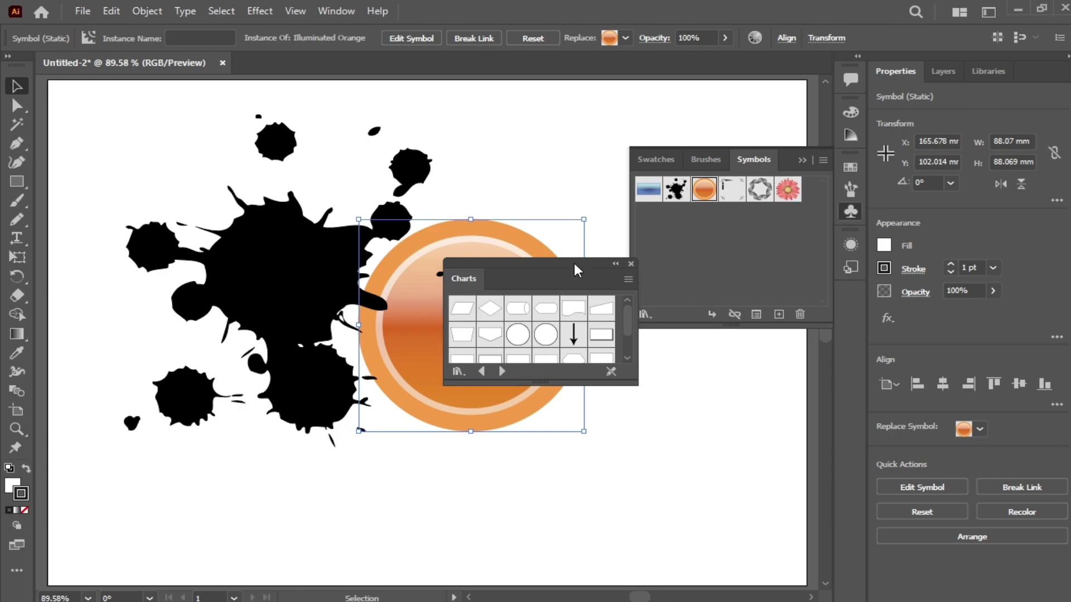
left_click_drag(574, 263, 597, 219)
left_click_drag(660, 341, 796, 430)
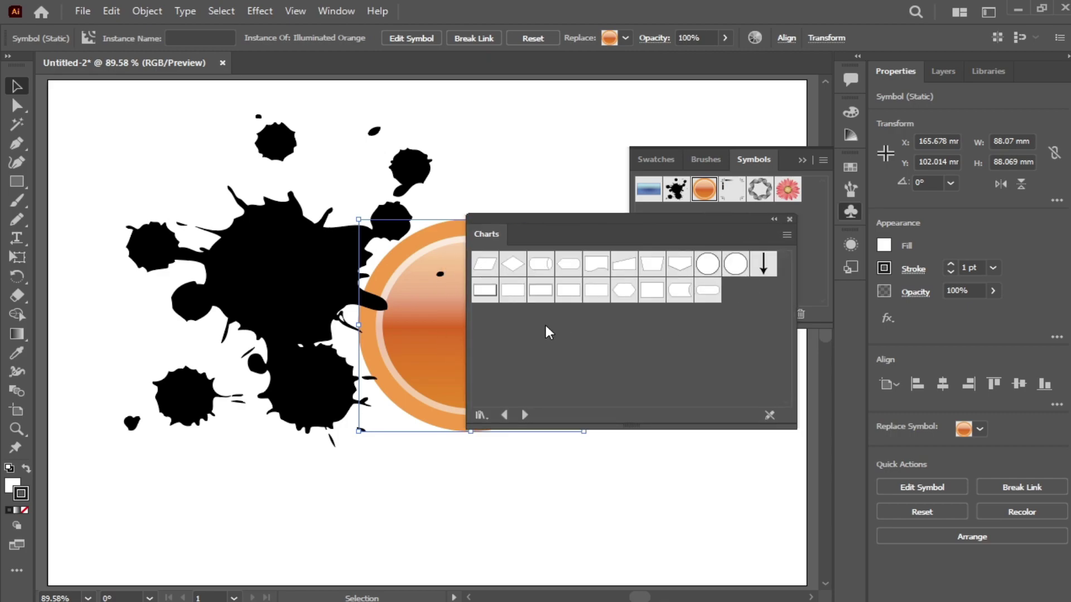
left_click(525, 415)
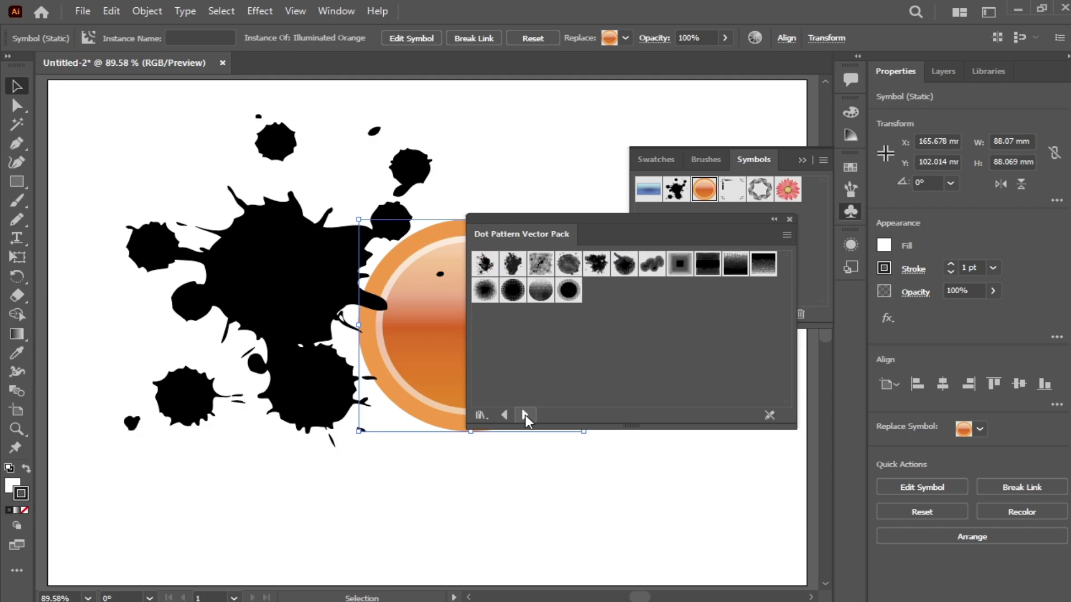
left_click(525, 415)
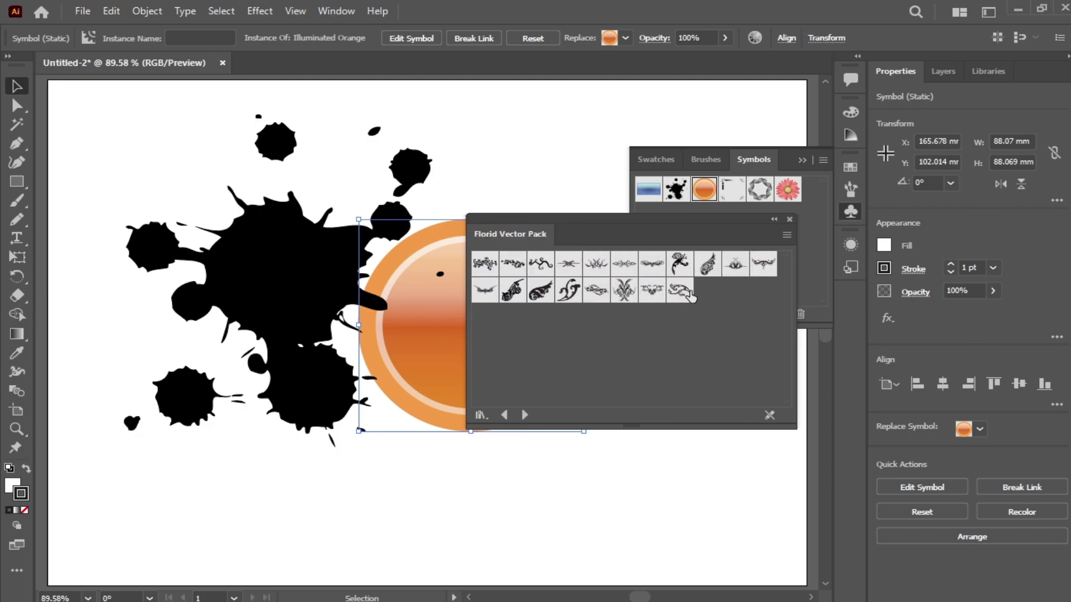
Place a florid swirl symbol and delete the ink-splat and orange circle instances.
left_click(239, 235)
mouse_move(710, 272)
left_mouse_down()
mouse_move(399, 468)
mouse_move(357, 316)
left_mouse_up()
key("Delete")
left_click(429, 312)
key("Delete")
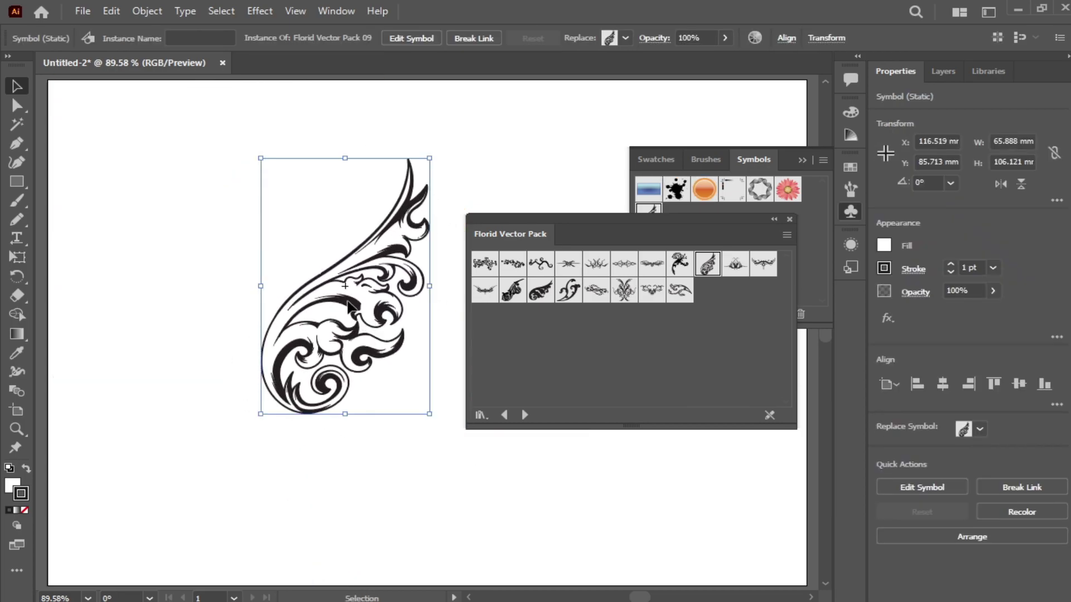
mouse_move(357, 315)
left_mouse_down()
mouse_move(288, 296)
mouse_move(344, 314)
left_mouse_up()
From the Flowers library, place a small pink flower and an enlarged rosebud beside it.
left_click(524, 413)
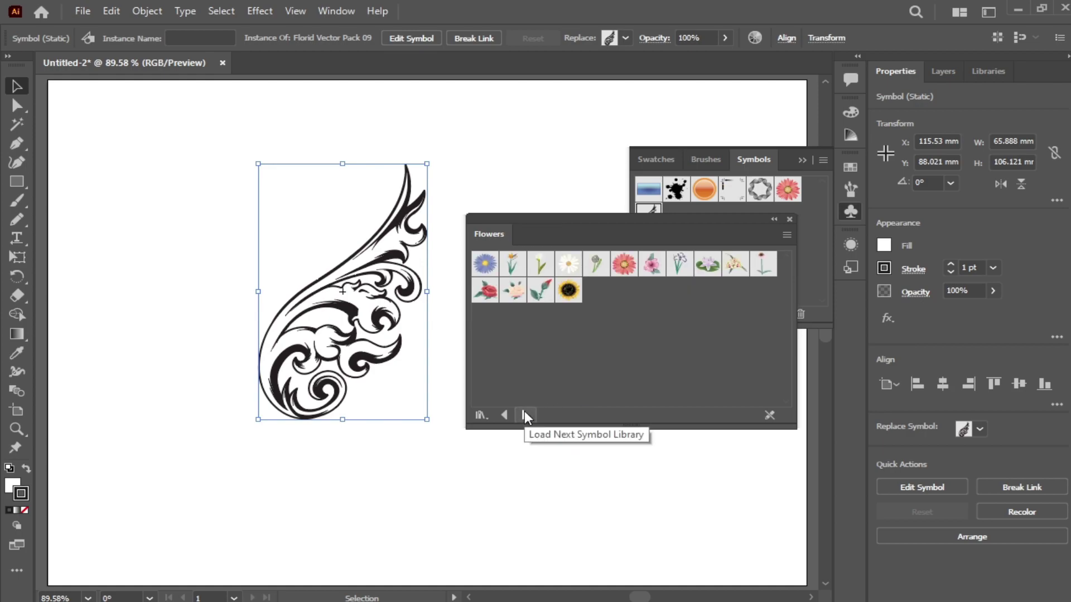
left_click_drag(189, 229, 190, 230)
mouse_move(540, 290)
left_mouse_down()
mouse_move(150, 375)
mouse_move(250, 475)
left_mouse_up()
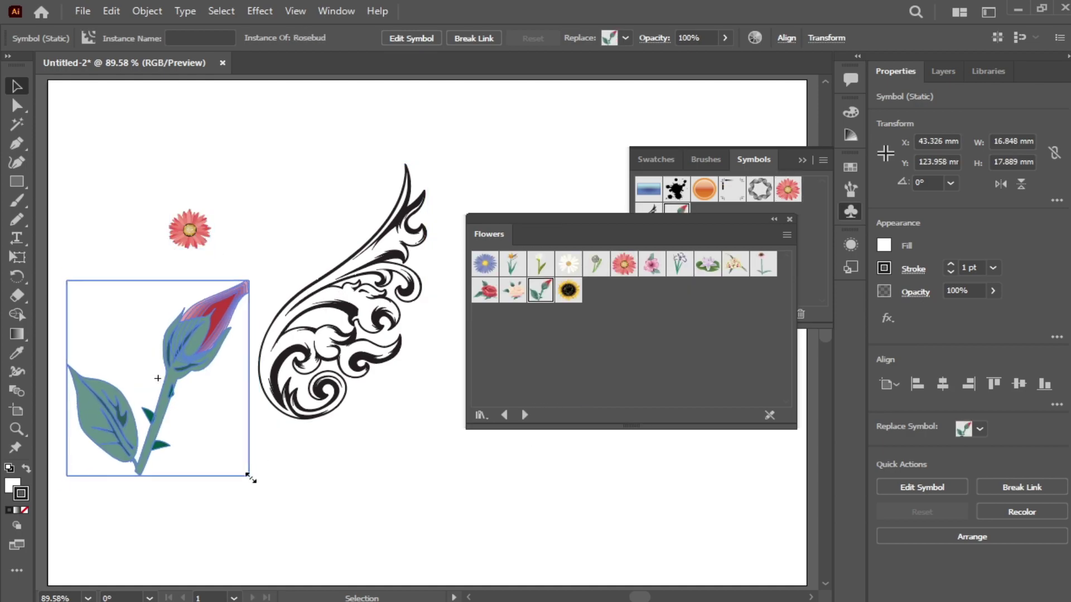
left_click_drag(184, 367, 227, 304)
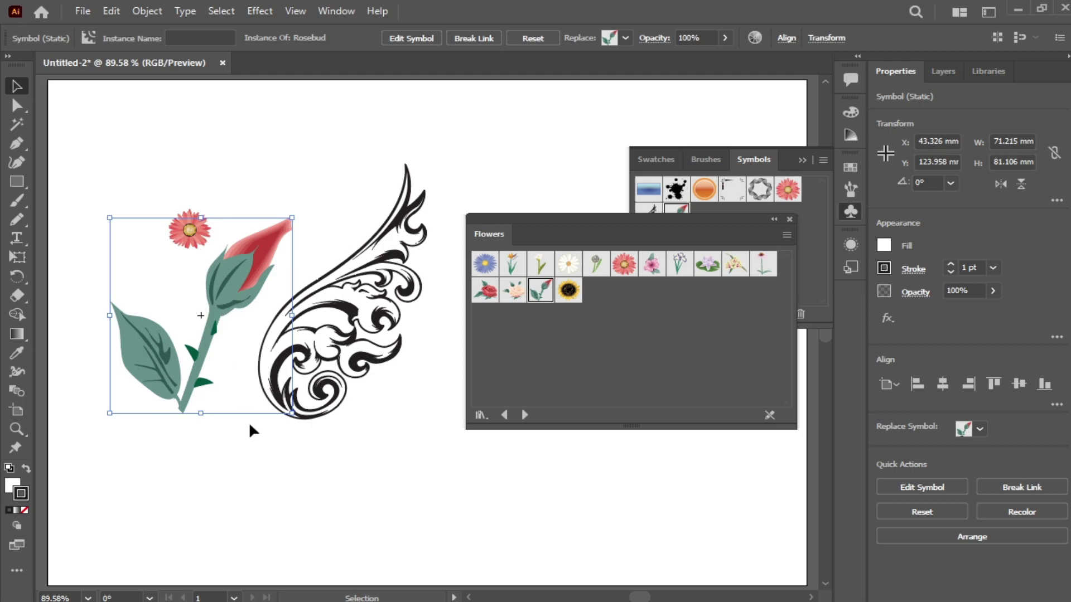
Place grime splat, circle, crack texture and ring symbols from the Grime Vector Pack.
left_click(525, 414)
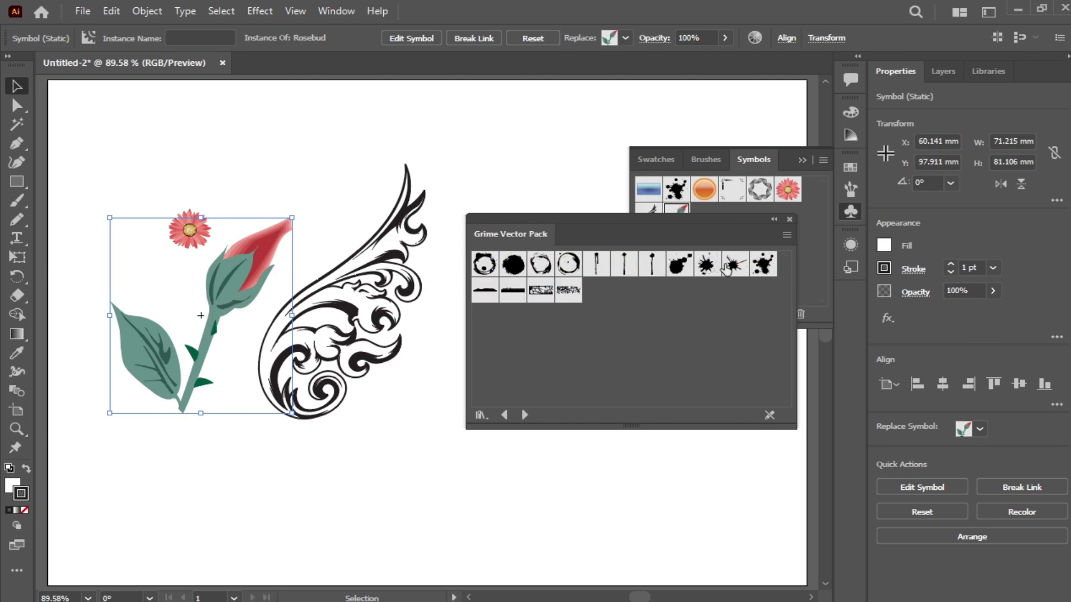
mouse_move(732, 266)
left_mouse_down()
mouse_move(362, 495)
mouse_move(240, 494)
left_mouse_up()
mouse_move(512, 265)
left_mouse_down()
mouse_move(498, 150)
mouse_move(354, 170)
left_mouse_up()
mouse_move(568, 289)
left_mouse_down()
mouse_move(426, 486)
mouse_move(574, 499)
left_mouse_up()
left_click_drag(223, 502, 173, 485)
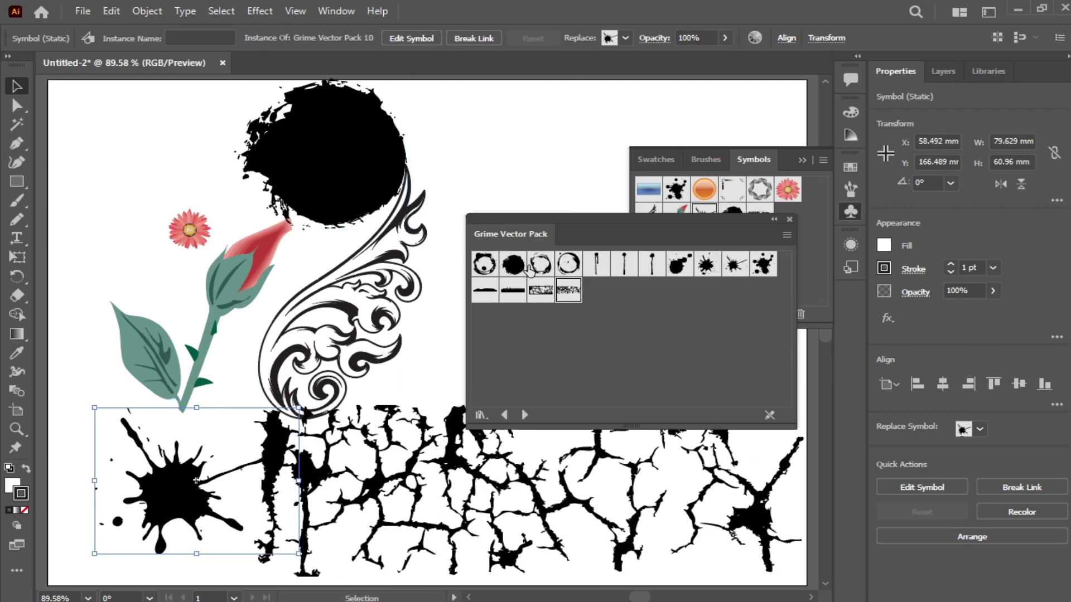
left_click_drag(540, 264, 477, 143)
left_click_drag(717, 223, 592, 325)
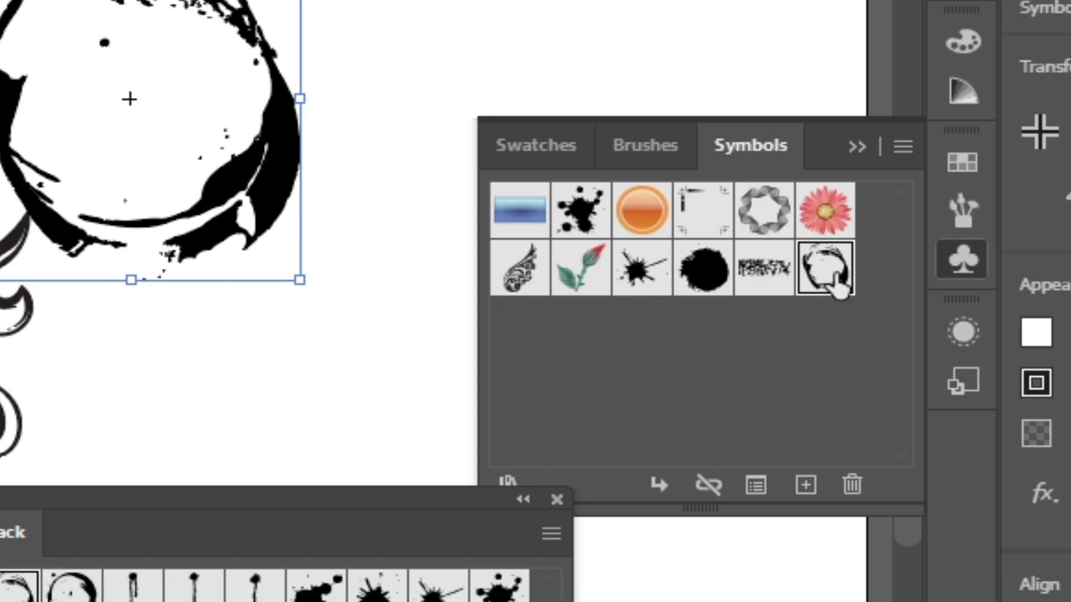
Delete the grime ring symbol and its instances, close the library, and move the grime circle beside the swirl.
left_click(852, 485)
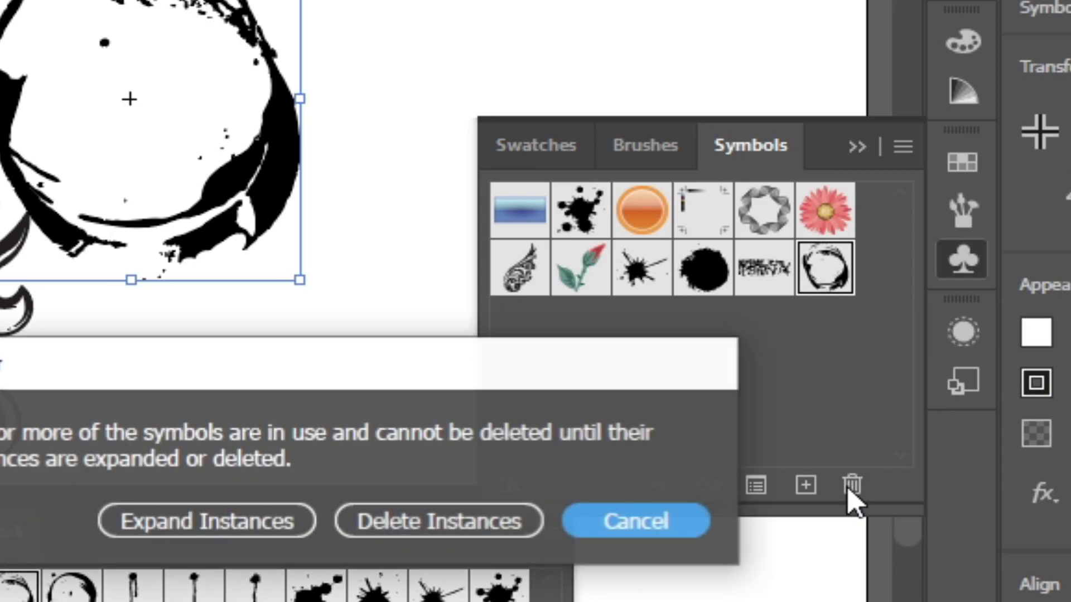
left_click(443, 523)
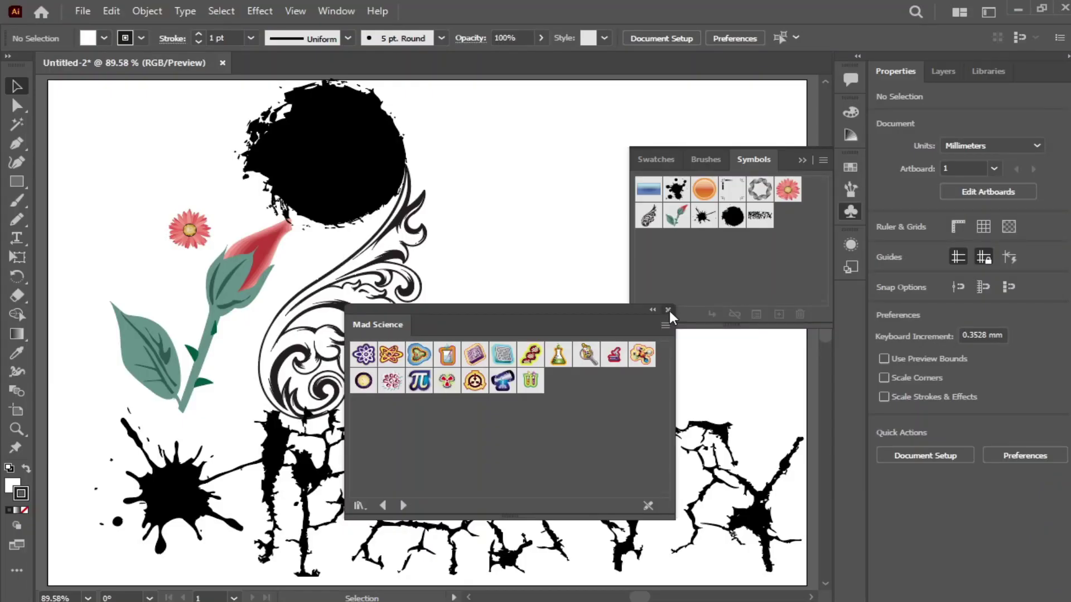
left_click(670, 312)
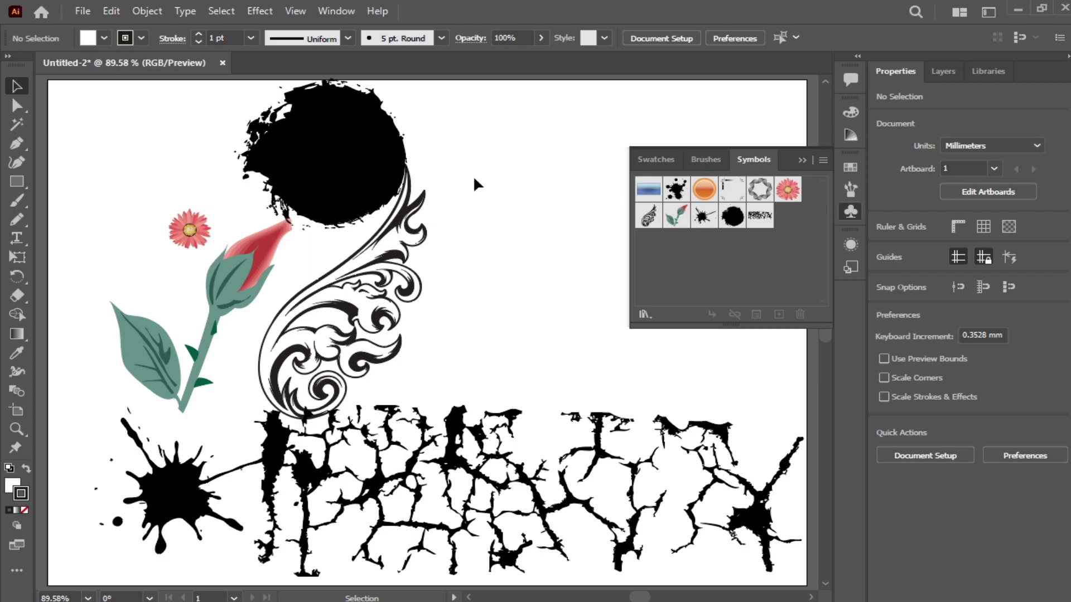
left_click_drag(351, 179, 553, 269)
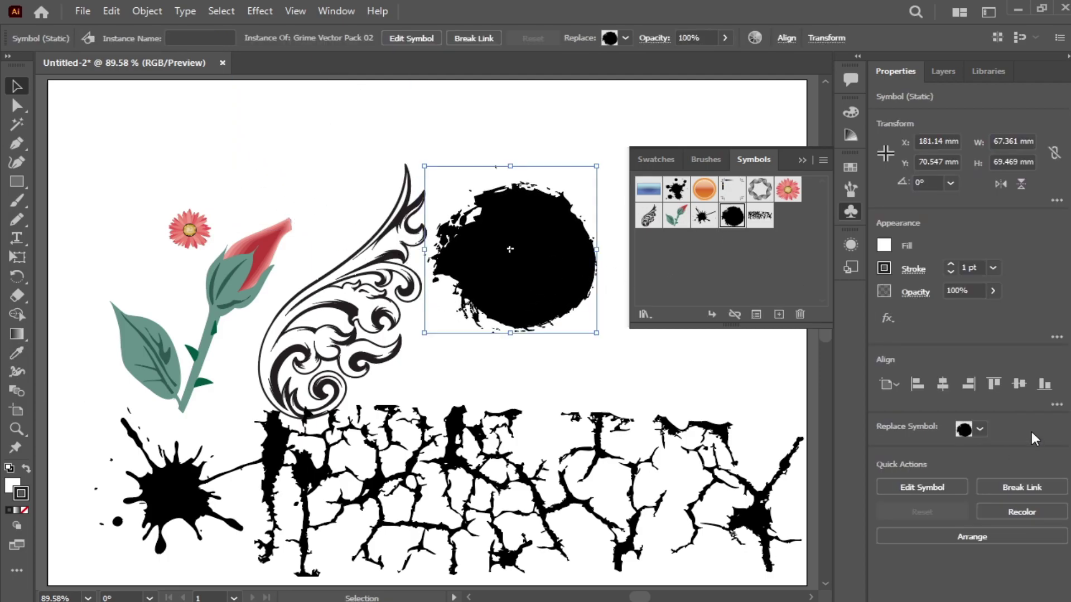
Fill the grime circle dark purple, expand it into editable paths, and reposition it.
left_click(885, 245)
left_click(796, 310)
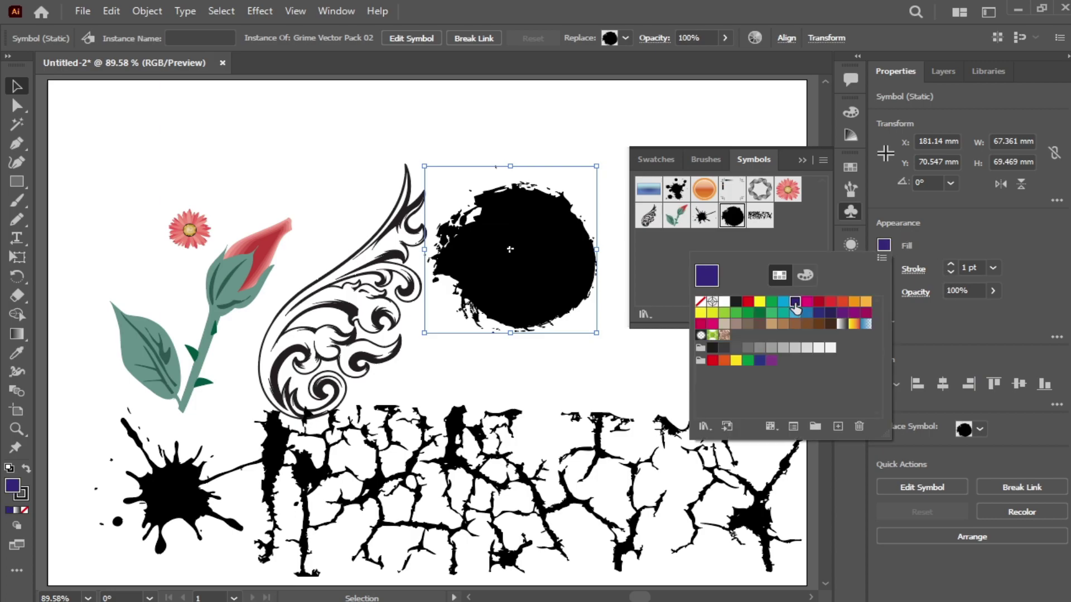
left_click_drag(544, 270, 561, 276)
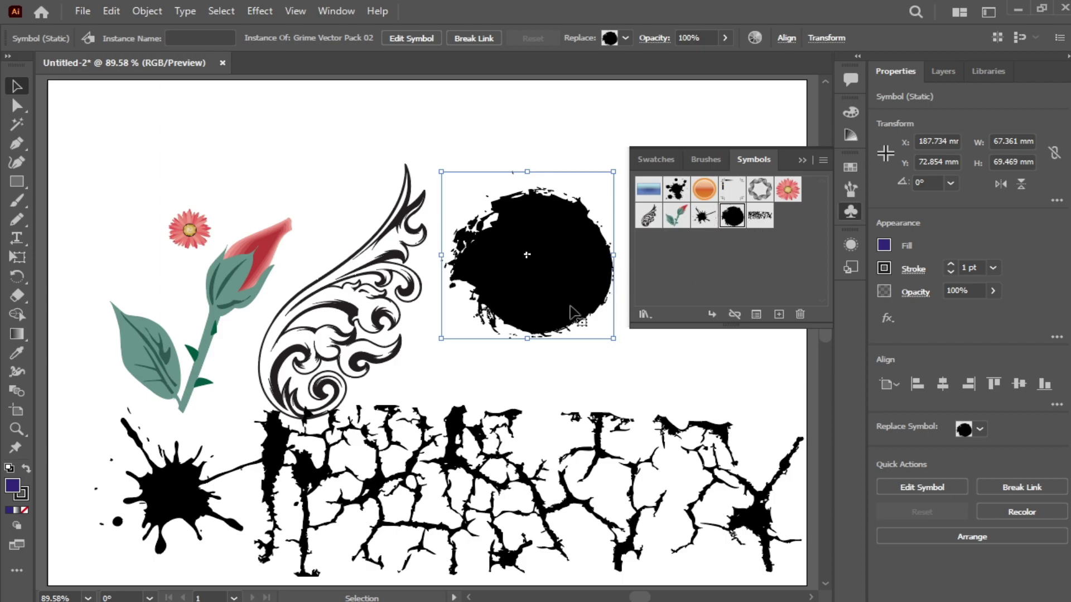
left_click_drag(511, 337, 514, 349)
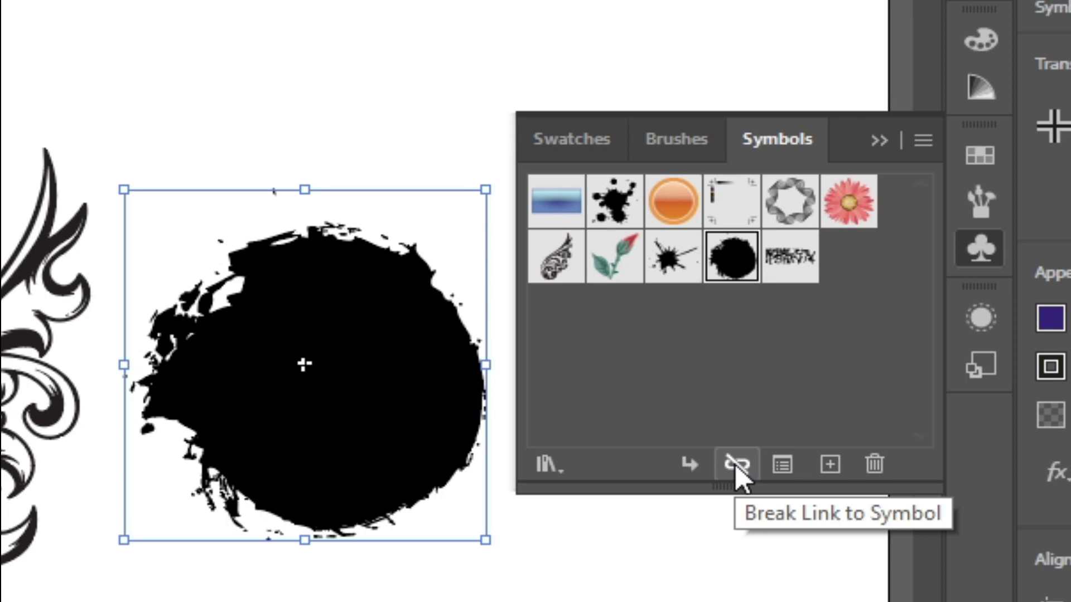
left_click(739, 468)
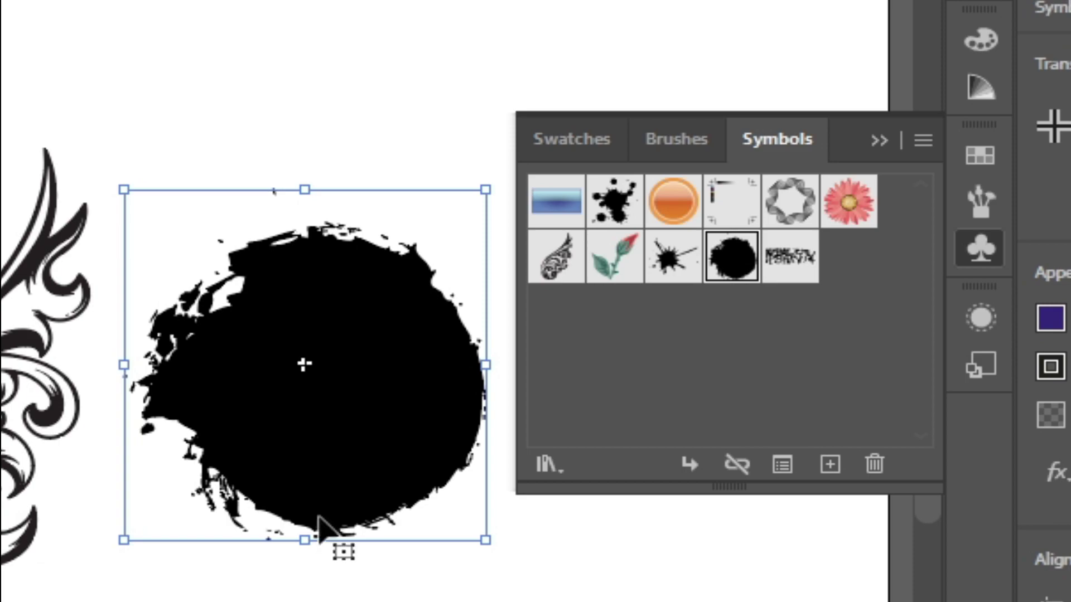
left_click(731, 466)
left_click_drag(338, 431, 335, 399)
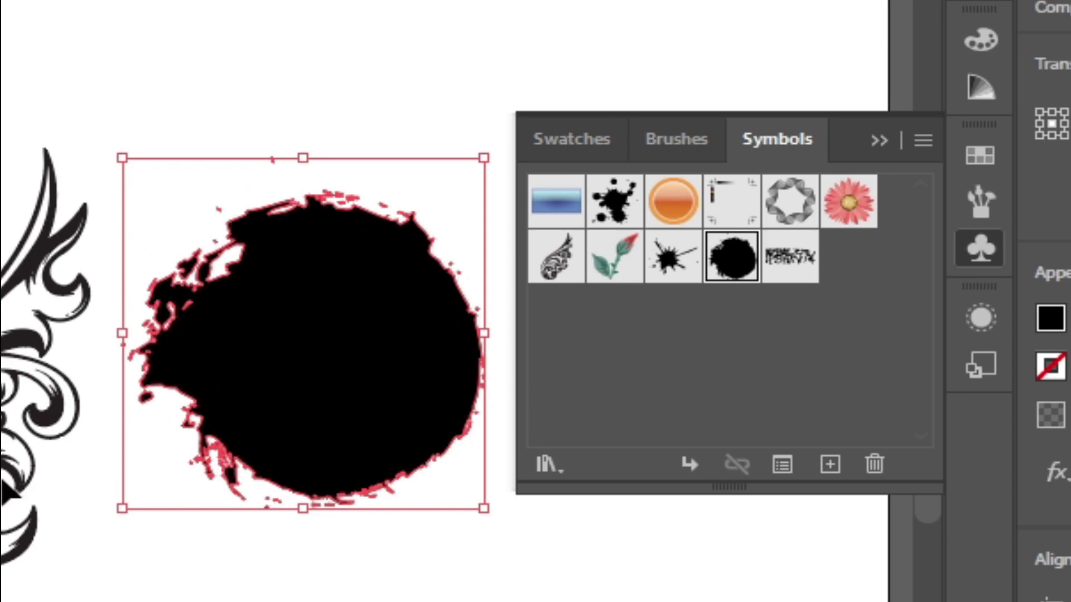
Try several fill colours on the ink blot and settle on tan.
left_click(1055, 330)
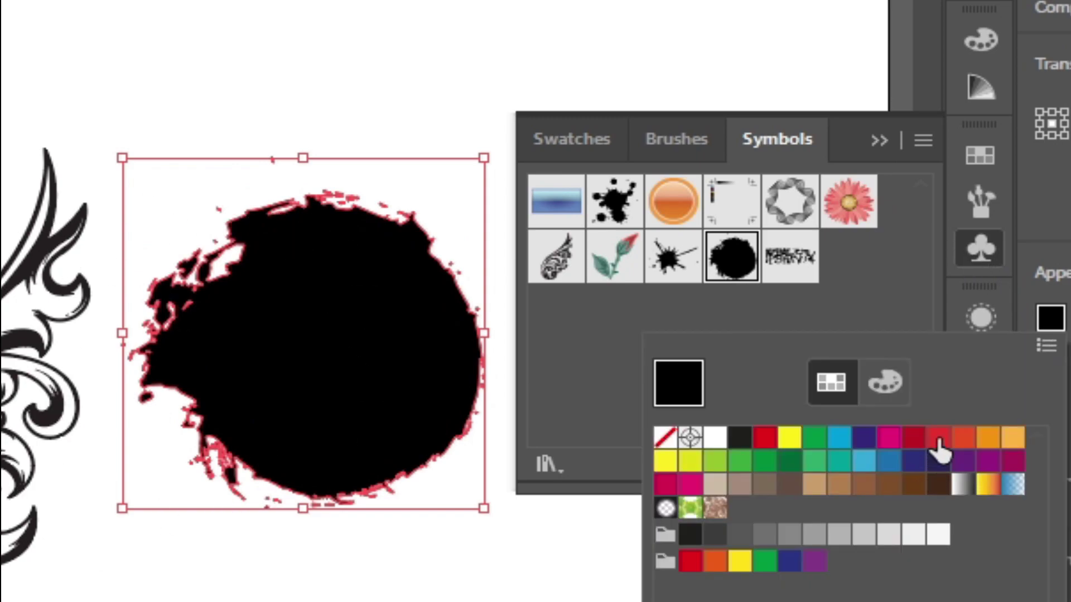
left_click(937, 437)
left_click(991, 486)
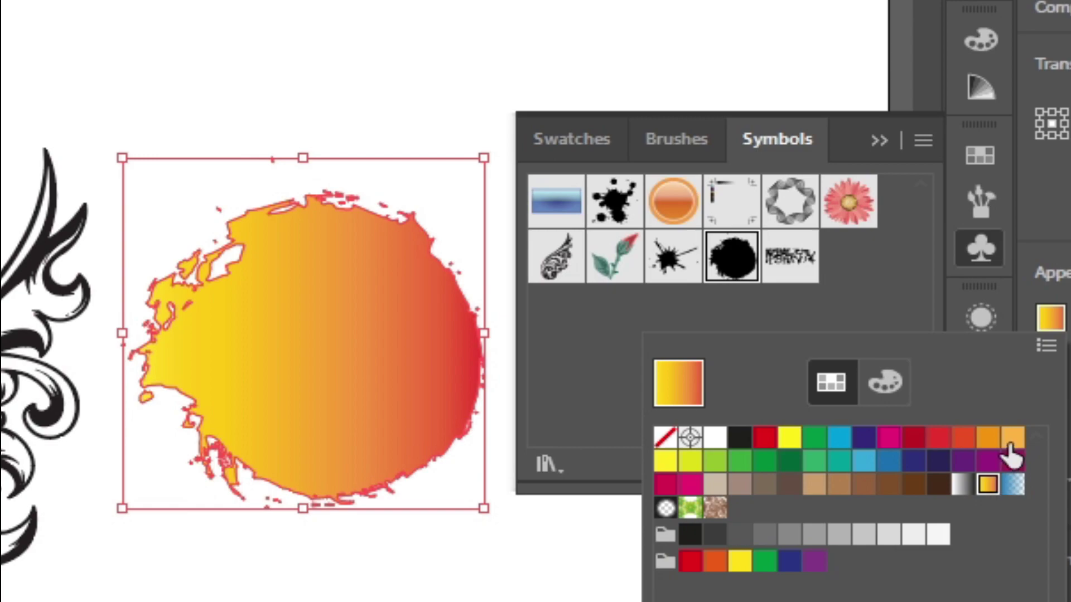
left_click(1013, 438)
left_click(1013, 485)
left_click(890, 486)
left_click(815, 485)
left_click(872, 252)
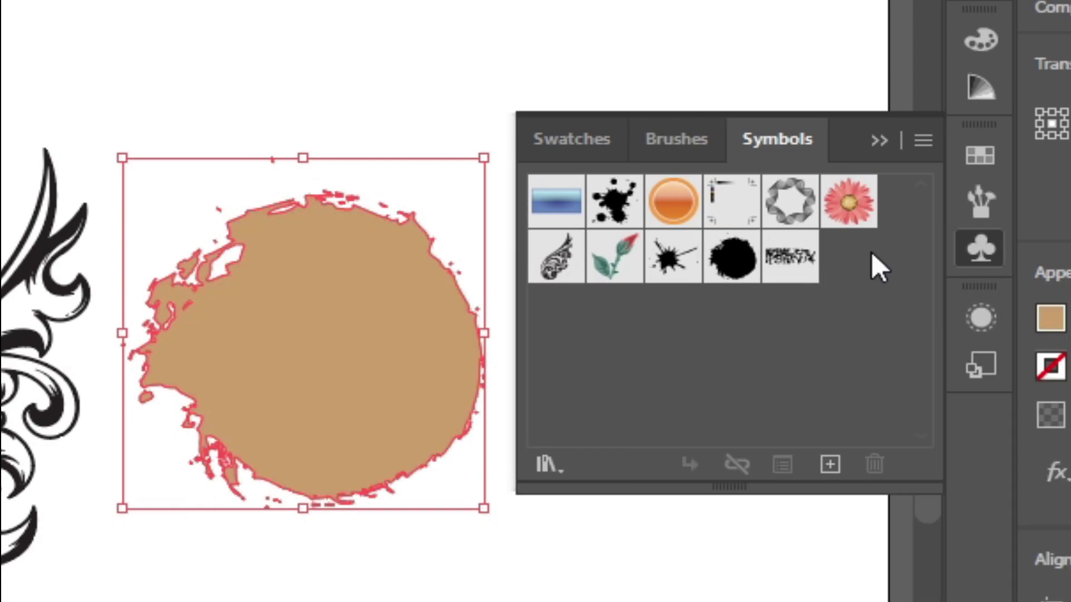
Delete the second row of symbols and their instances from the Symbols panel.
left_click(792, 262)
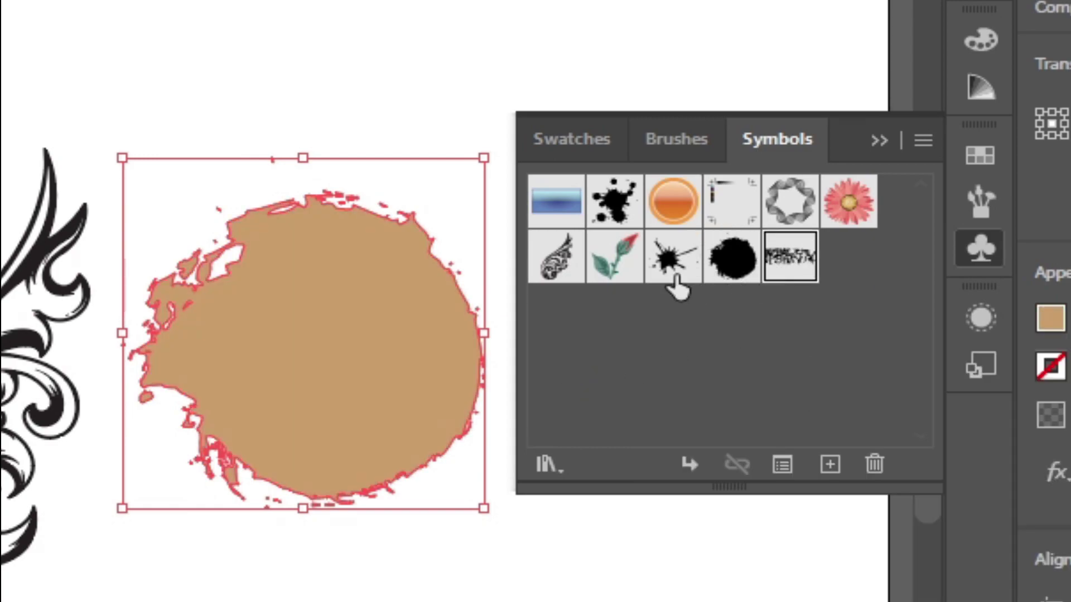
left_click(549, 251, "shift")
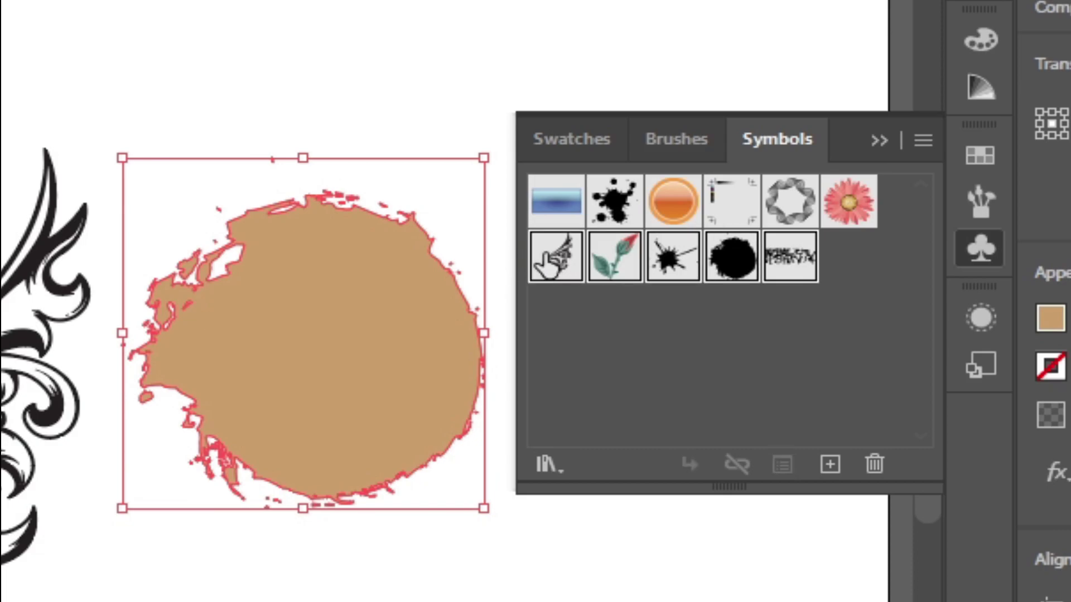
left_click(884, 461)
left_click(465, 503)
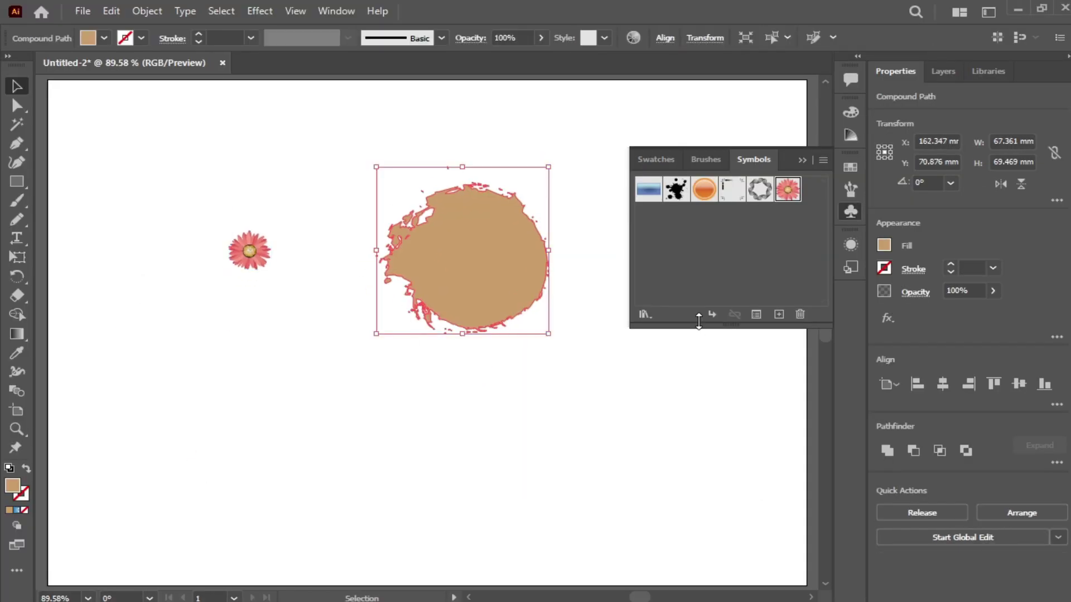
Delete the tan blob from the page and select the flower for removal.
left_click_drag(487, 275, 454, 324)
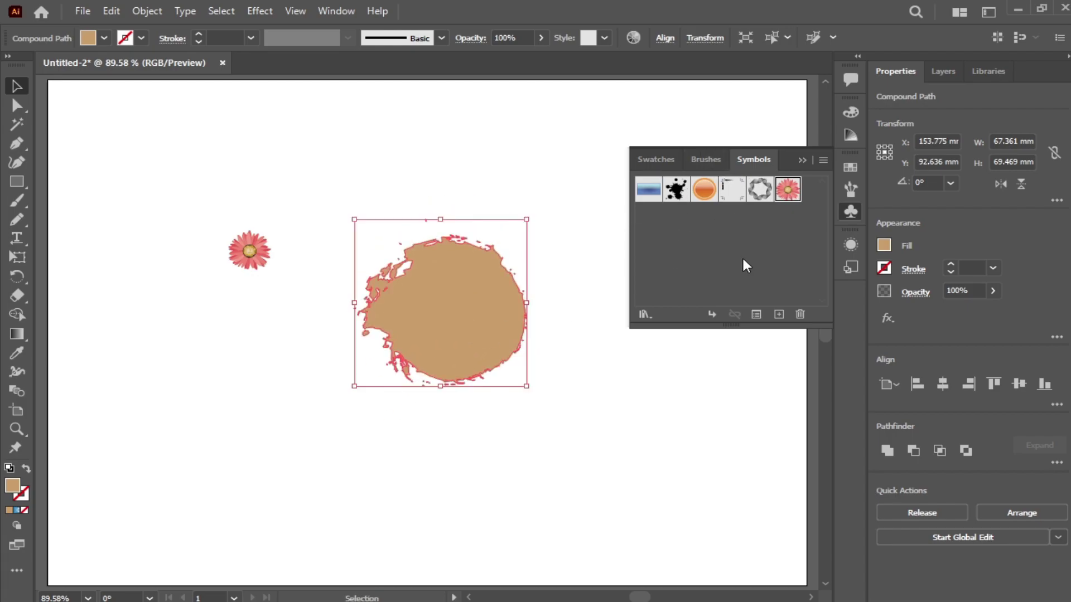
left_click_drag(451, 287, 454, 270)
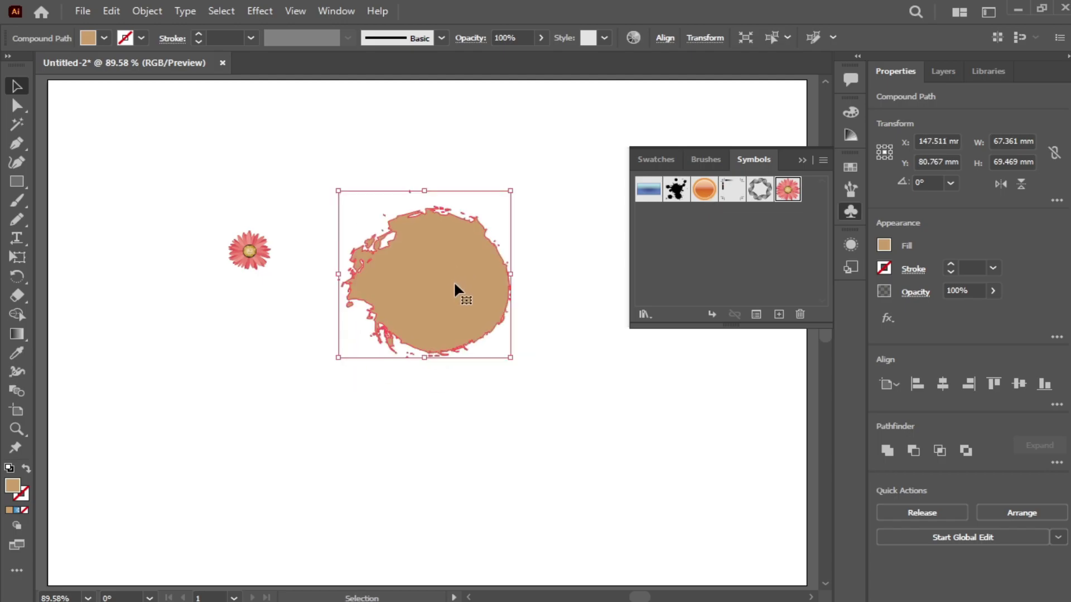
key("Delete")
left_click_drag(249, 248, 298, 256)
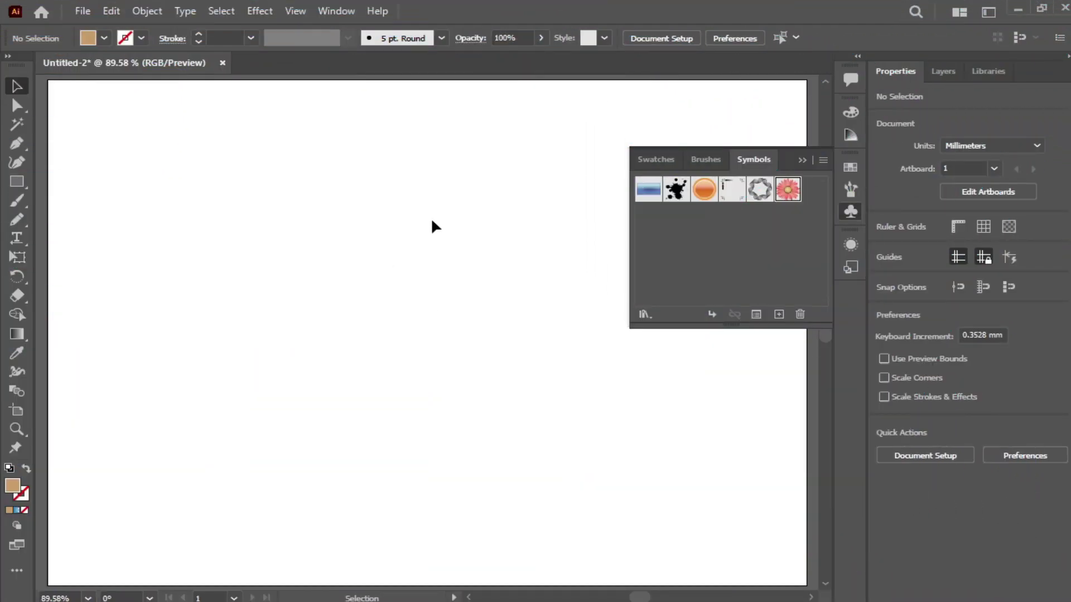
Draw a small tan five-pointed star with the Star tool.
right_click(16, 184)
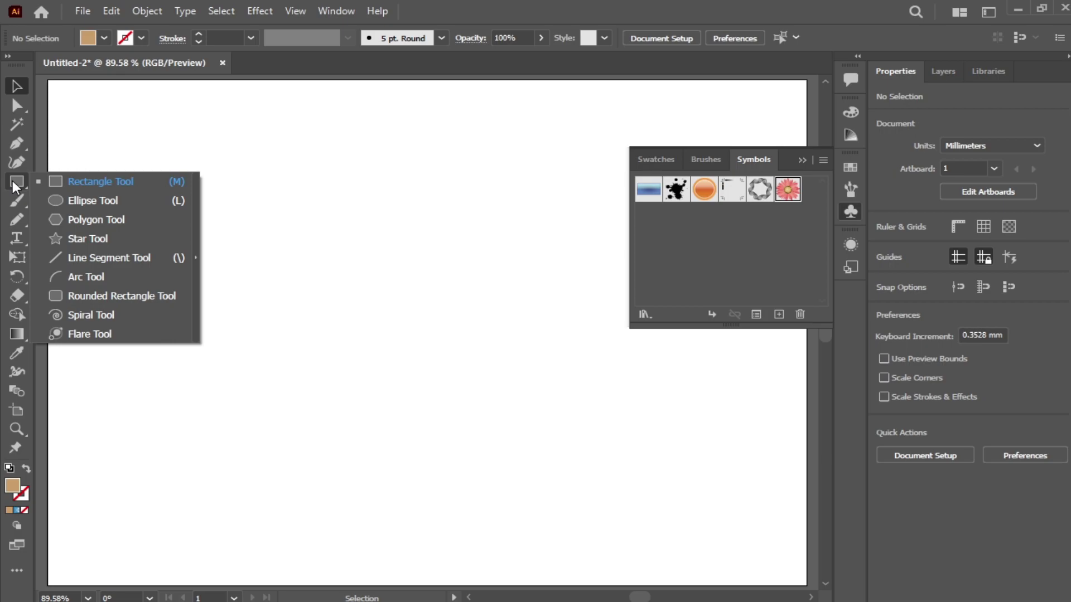
left_click(87, 238)
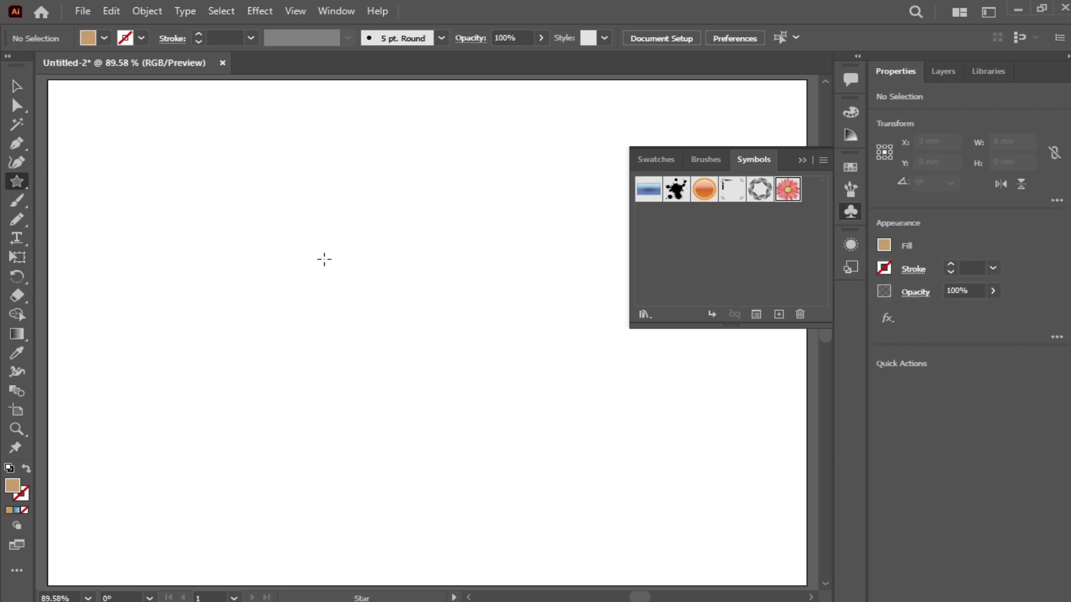
mouse_move(403, 231)
left_mouse_down()
mouse_move(420, 243)
mouse_move(404, 202)
left_mouse_up()
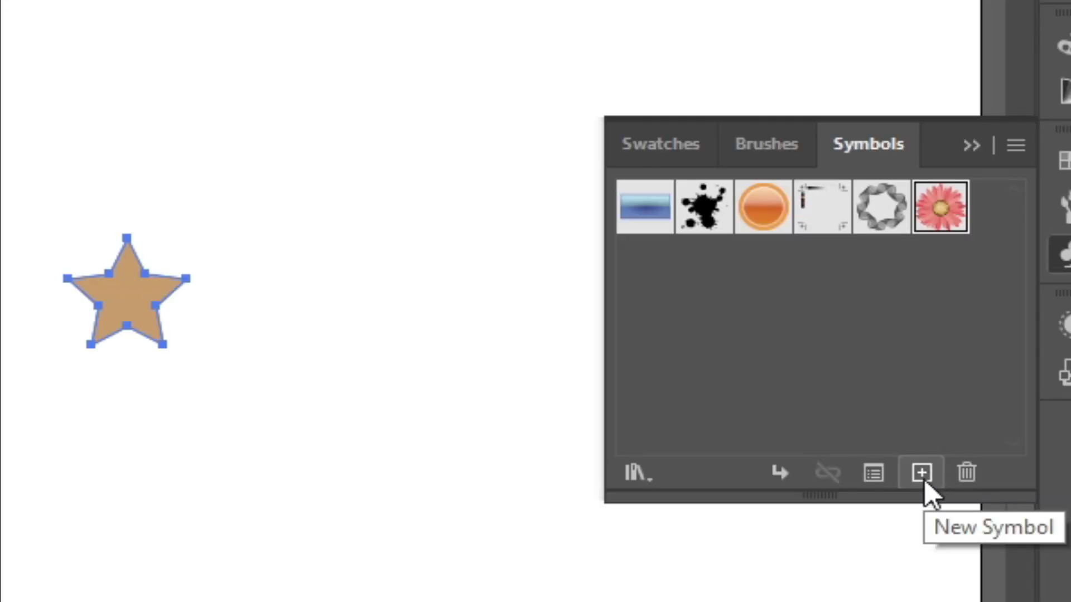
Save the star as a new symbol and delete its instance from the page.
left_click(922, 472)
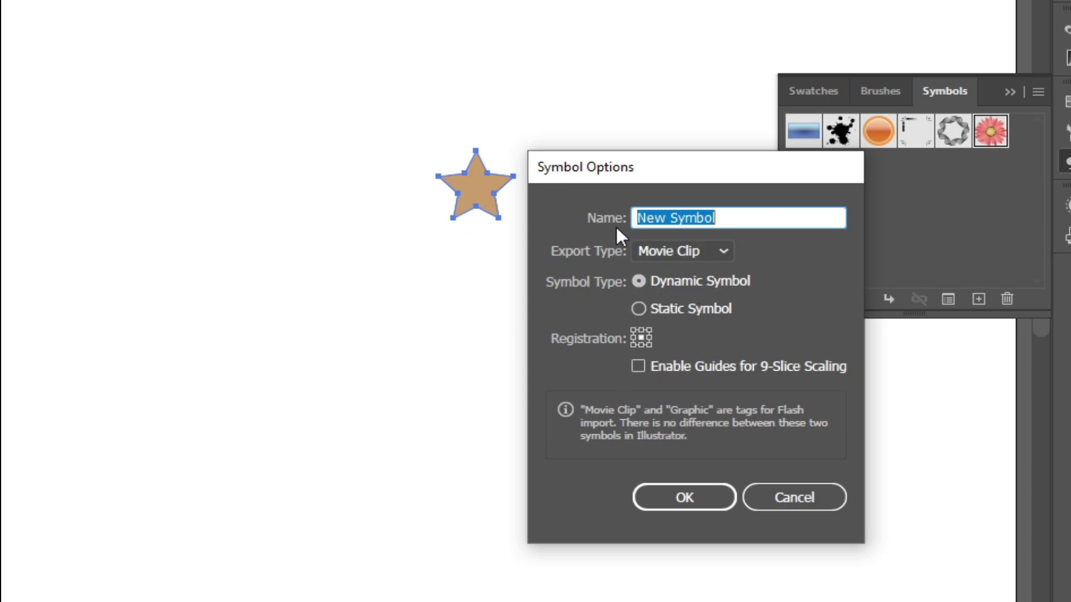
left_click(673, 498)
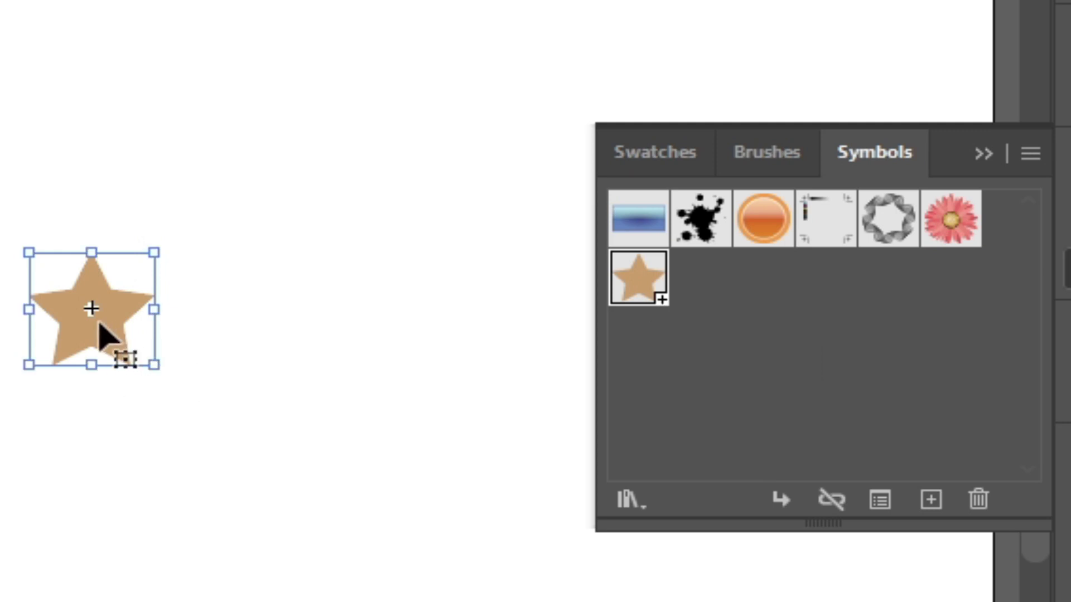
left_click_drag(100, 329, 43, 311)
key("Delete")
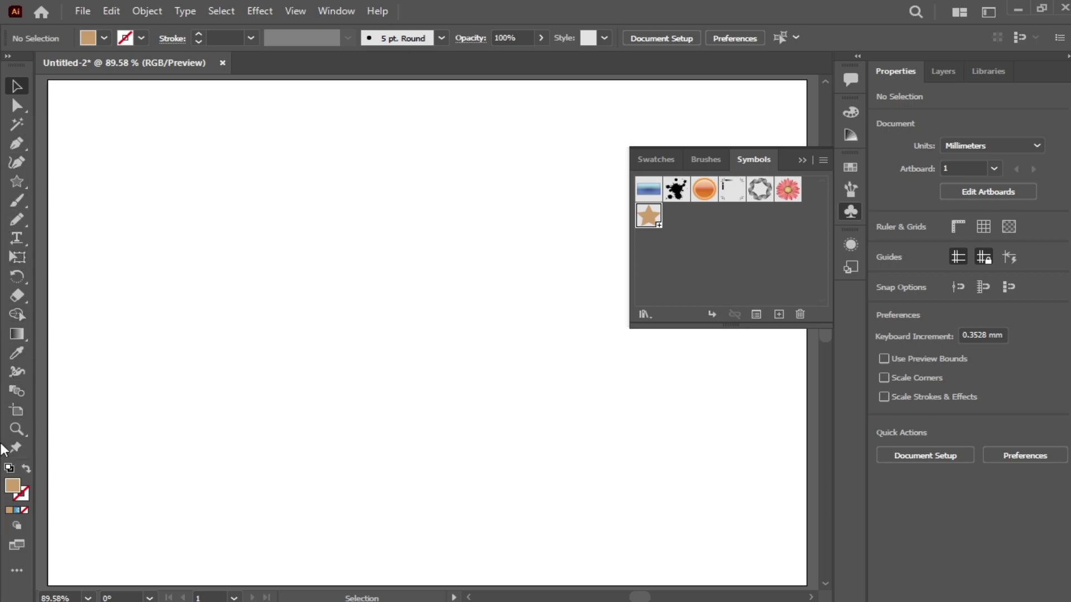
Switch to the Advanced toolbar and open the symbolism tools flyout.
left_click(337, 13)
mouse_move(410, 145)
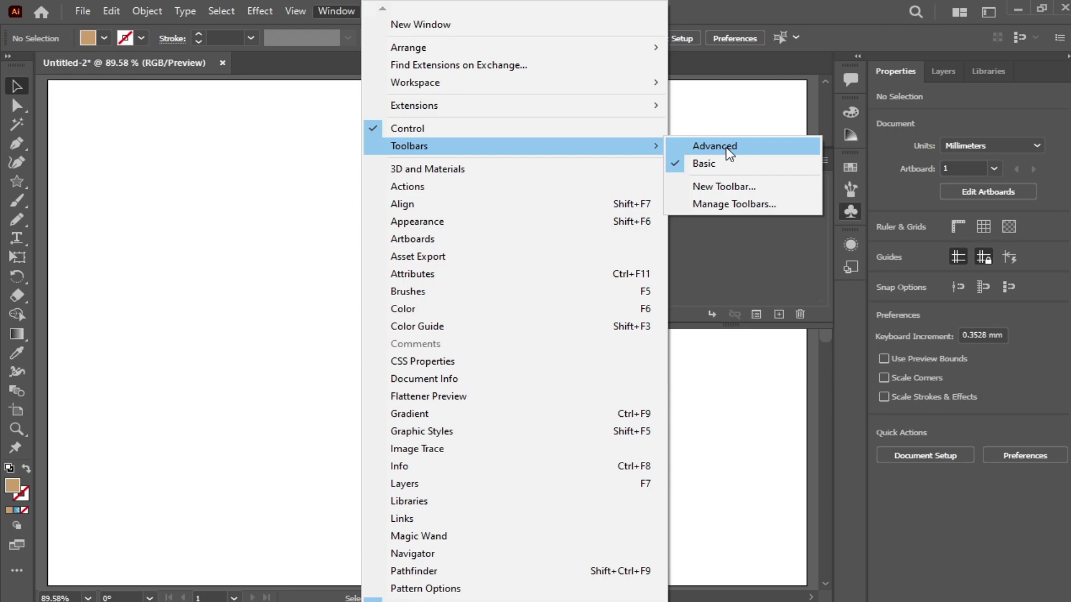
left_click(727, 150)
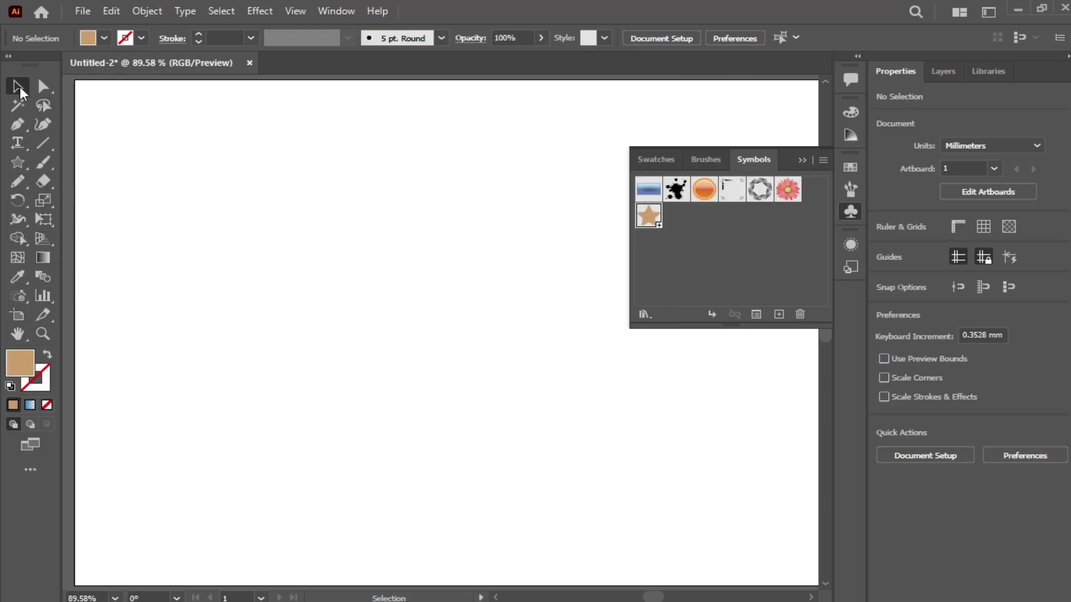
left_click(18, 296)
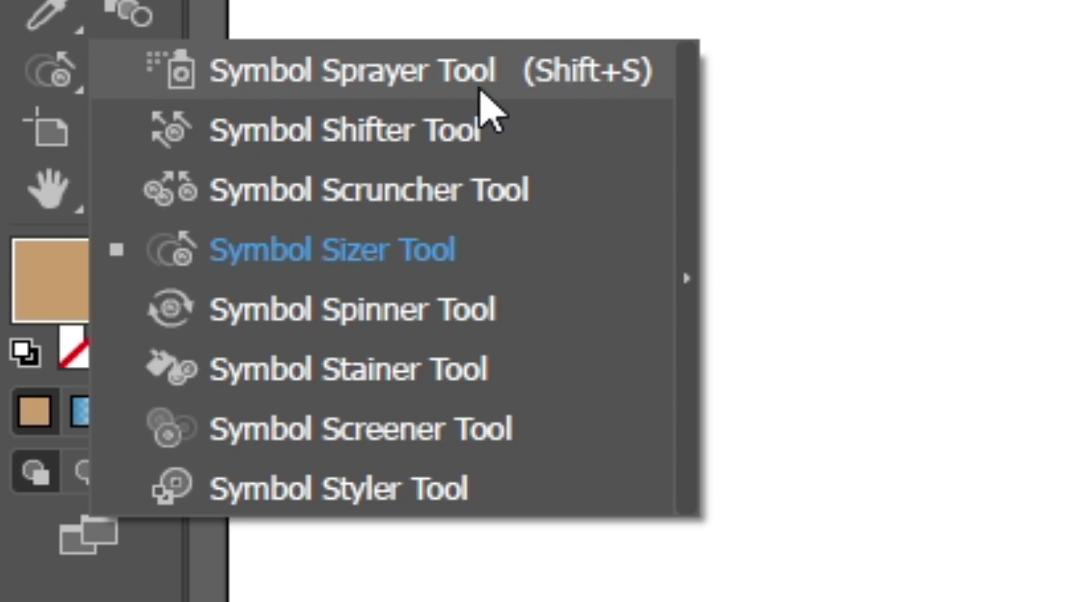
Spray tan stars in a swirling trail with the Symbol Sprayer, adjusting brush diameter.
left_click(427, 78)
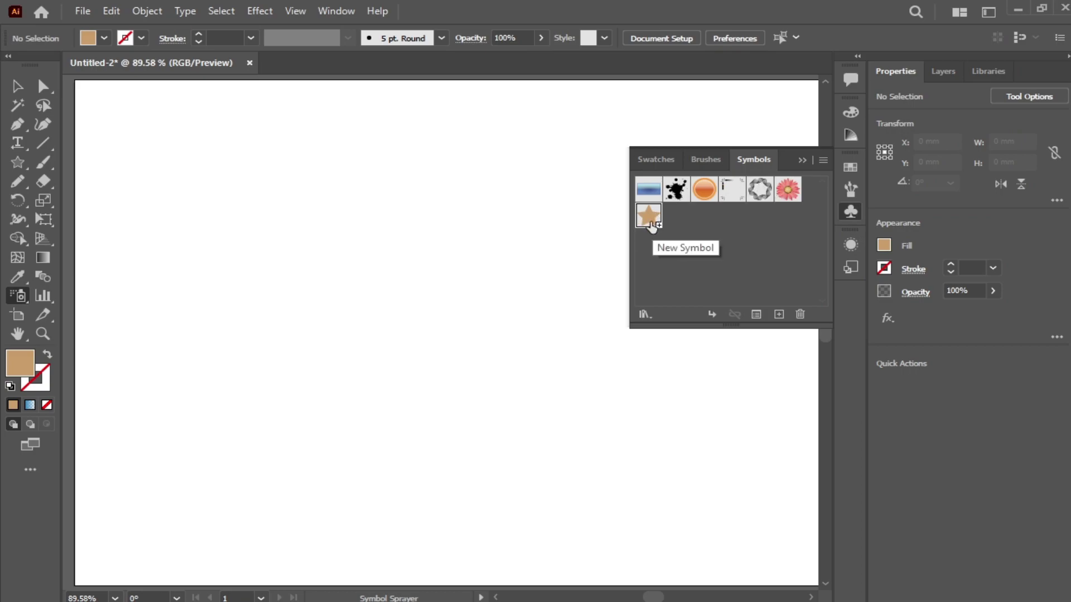
key("bracketright")
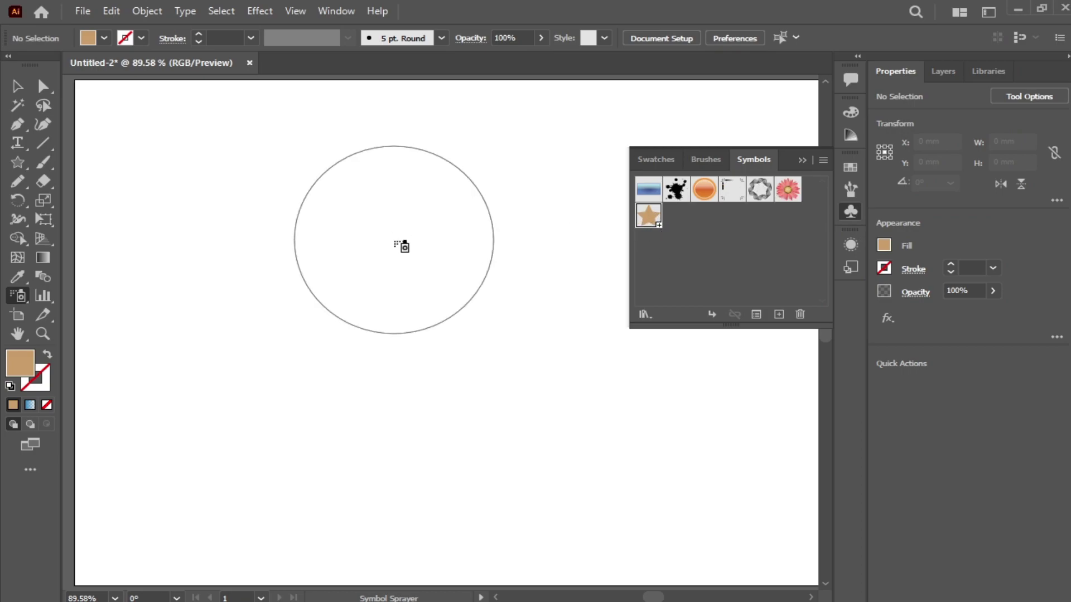
key("bracketright")
key("bracketright")
key("bracketright")
key("bracketleft")
key("bracketleft")
key("bracketleft")
key("bracketleft")
key("bracketleft")
key("bracketleft")
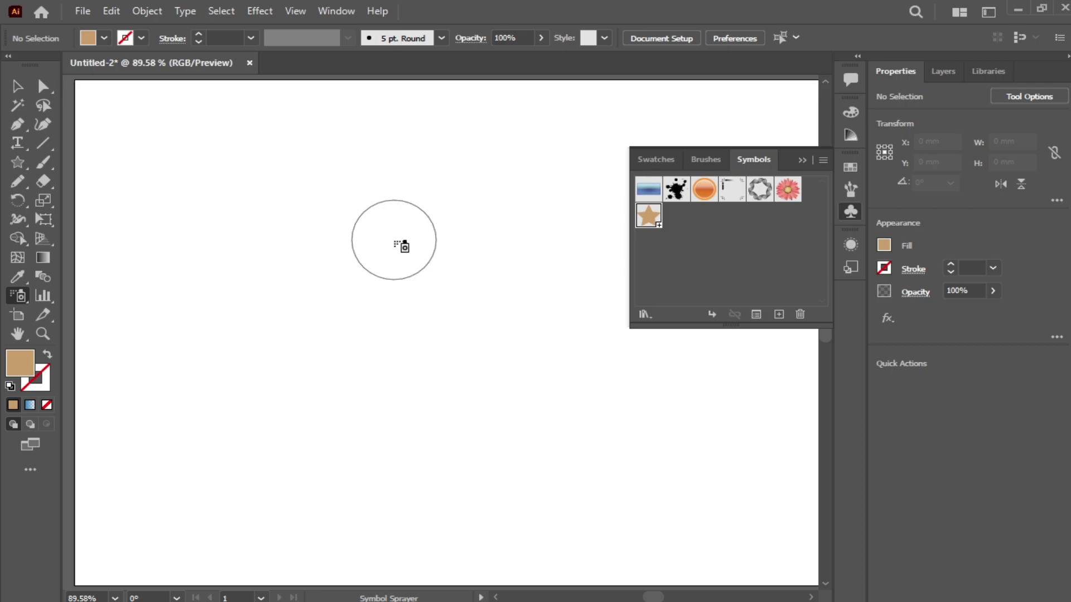
mouse_move(524, 180)
left_mouse_down()
mouse_move(556, 251)
mouse_move(256, 340)
mouse_move(545, 351)
mouse_move(337, 371)
mouse_move(462, 368)
mouse_move(471, 342)
mouse_move(382, 342)
mouse_move(335, 246)
mouse_move(558, 204)
left_mouse_up()
key("ctrl+1")
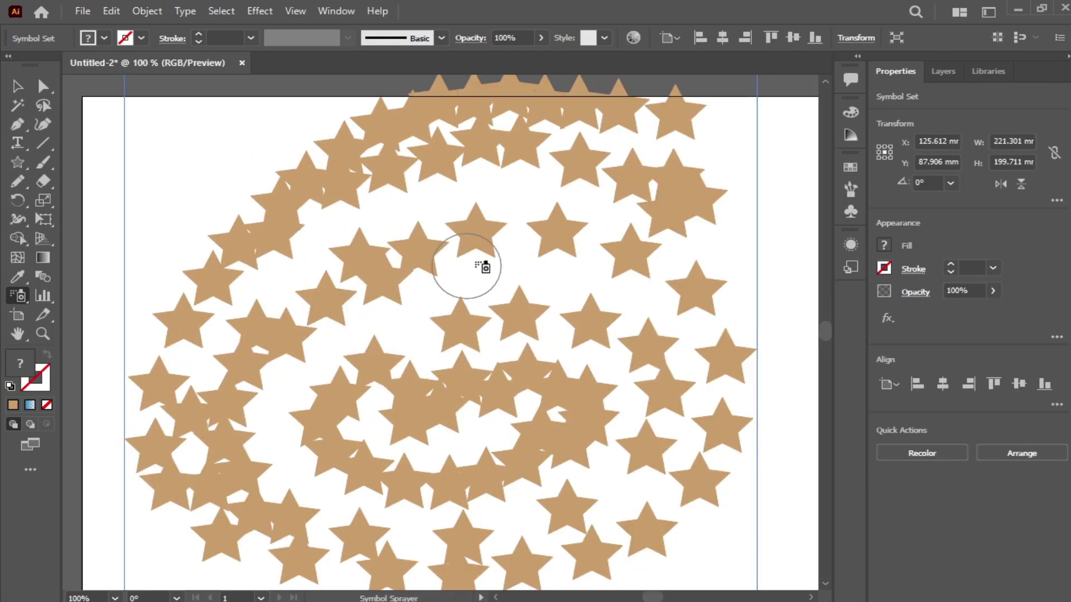
key("ctrl+minus")
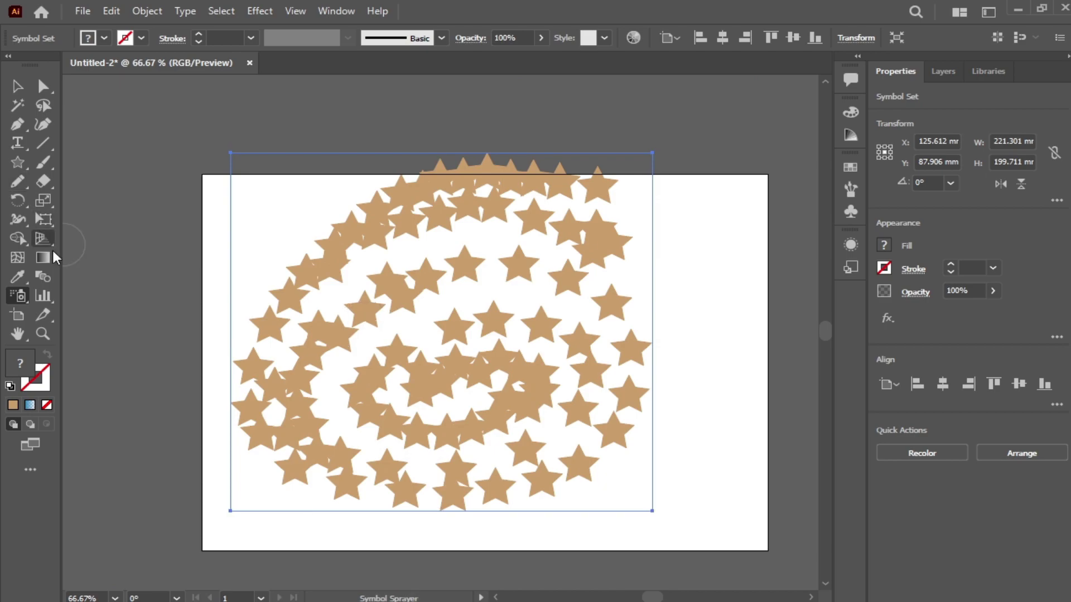
left_click(22, 297)
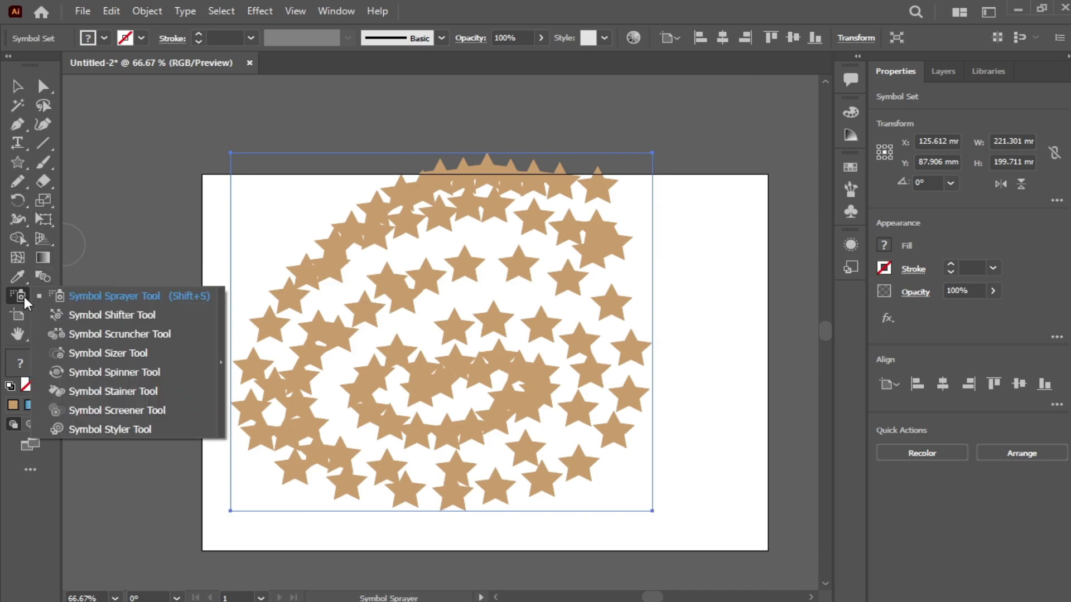
Tear off the symbol tools into a floating panel above the page and pick the Symbol Shifter.
left_click(221, 362)
mouse_move(142, 307)
left_mouse_down()
mouse_move(271, 110)
mouse_move(323, 95)
left_mouse_up()
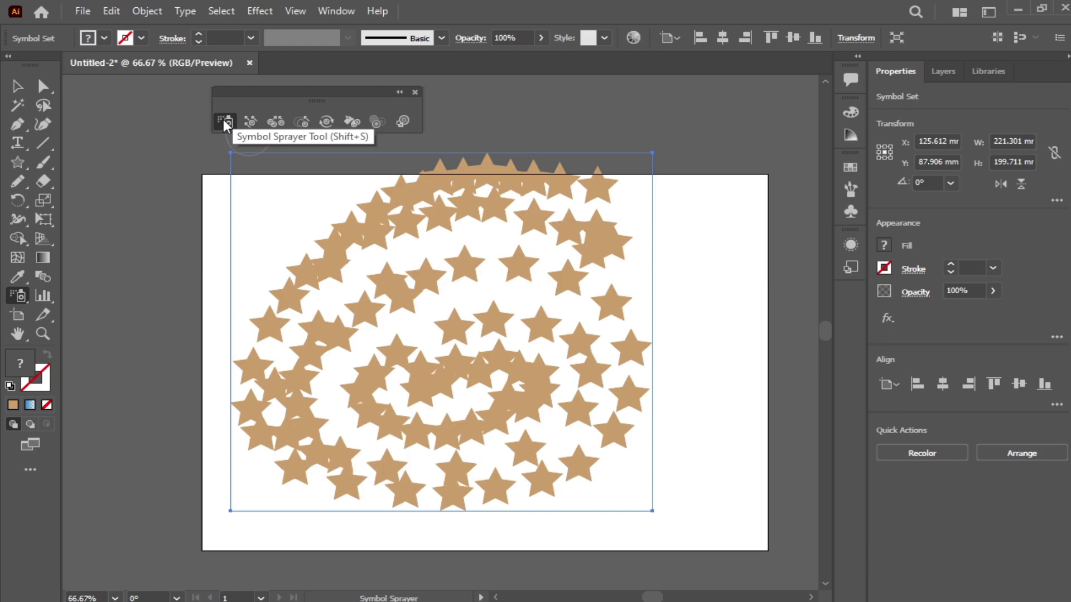
left_click(251, 121)
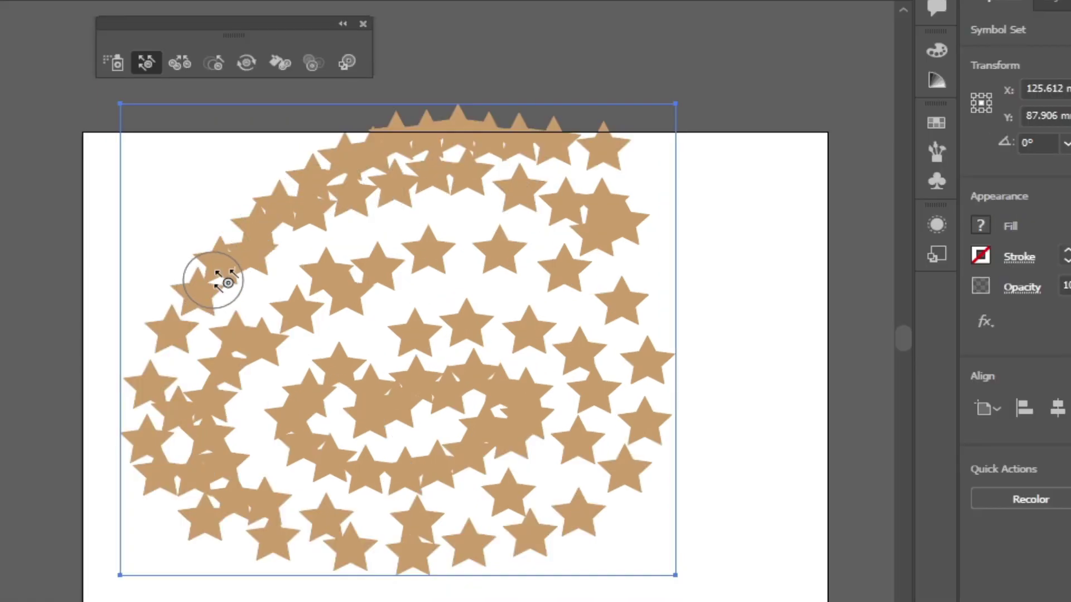
Shift stars in the upper-left, upper-right, centre and bottom-left of the swirl.
mouse_move(210, 258)
left_mouse_down()
mouse_move(181, 220)
mouse_move(224, 215)
mouse_move(387, 246)
left_mouse_up()
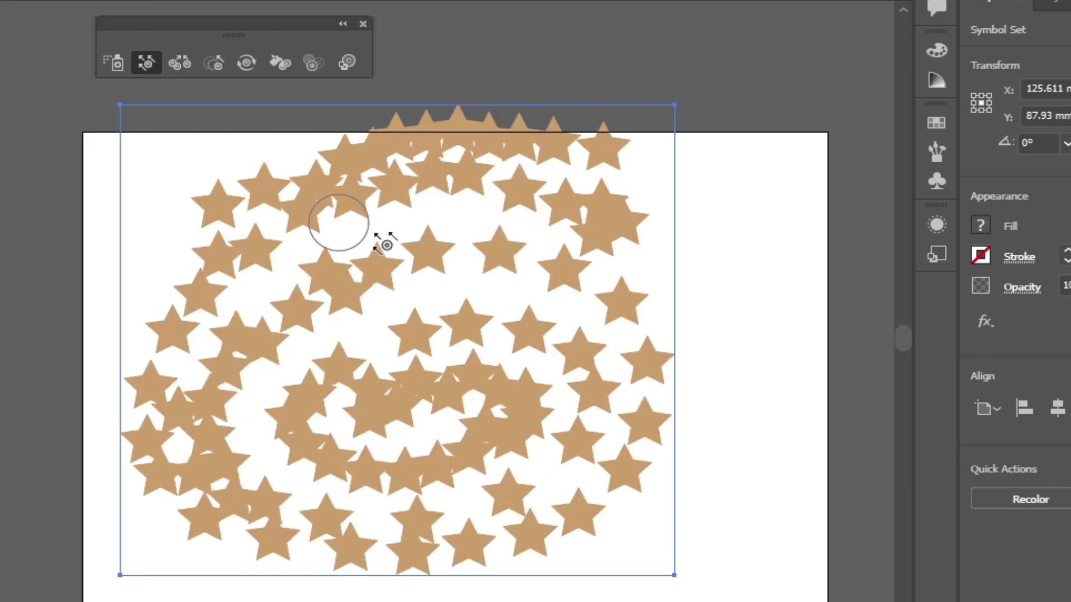
left_click_drag(645, 227, 598, 252)
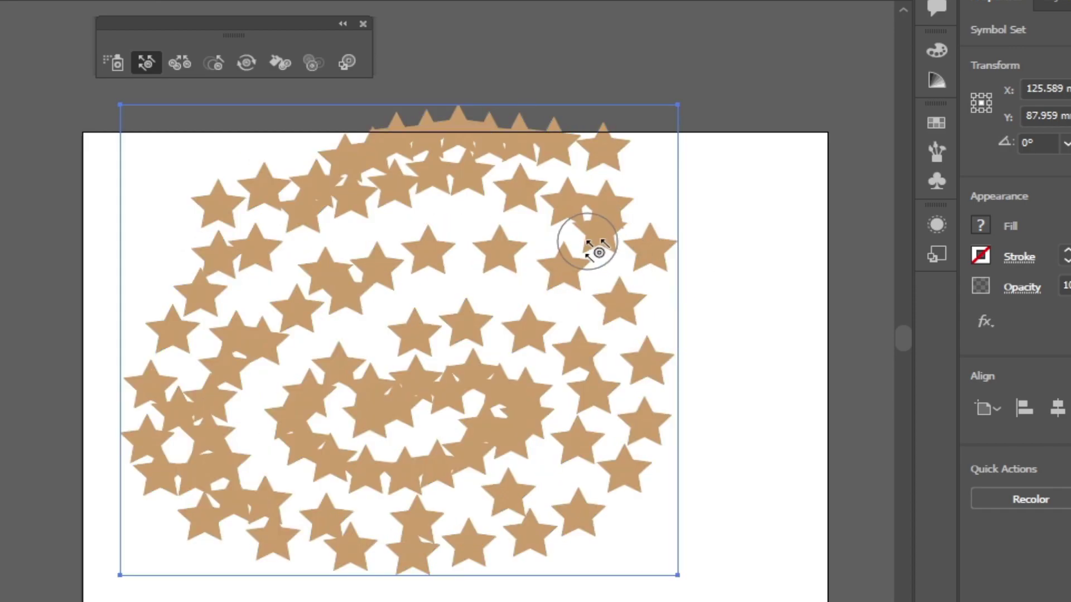
left_click_drag(597, 203, 675, 168)
mouse_move(527, 222)
left_mouse_down()
mouse_move(513, 233)
mouse_move(430, 203)
left_mouse_up()
left_click_drag(411, 330, 411, 303)
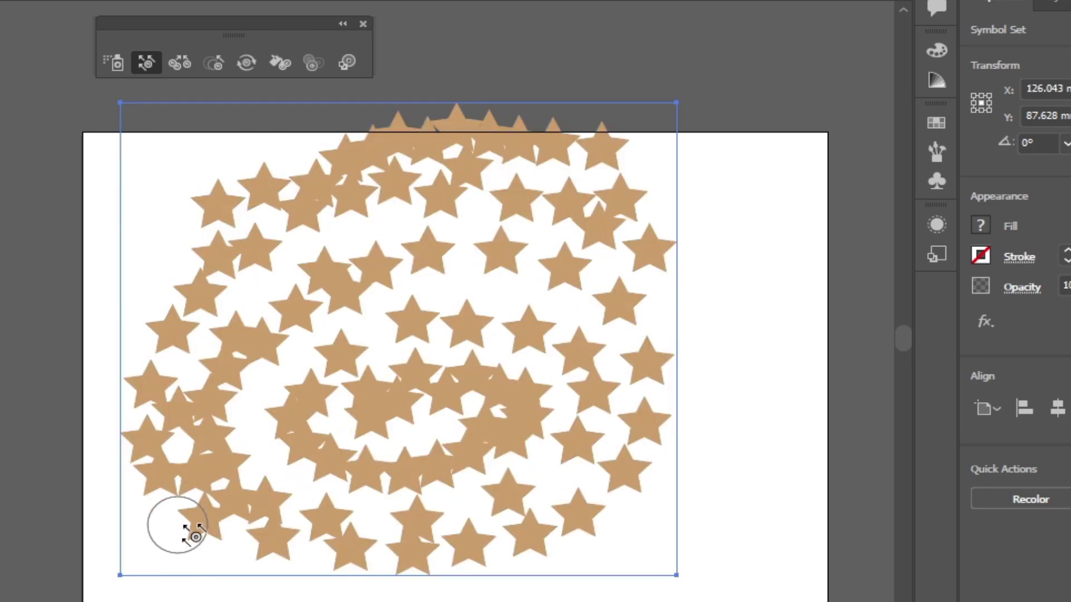
left_click_drag(195, 536, 191, 519)
mouse_move(156, 445)
left_mouse_down()
mouse_move(120, 453)
mouse_move(161, 375)
mouse_move(220, 377)
left_mouse_up()
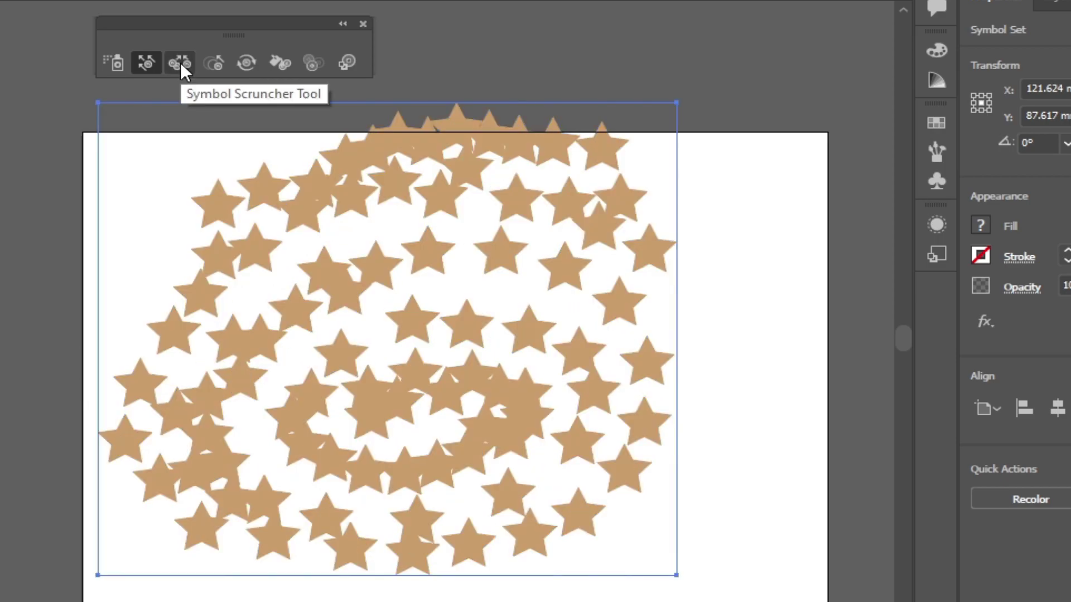
Use the Symbol Scruncher to pull stars together near the top, upper centre and lower middle.
left_click(180, 62)
mouse_move(530, 207)
left_mouse_down()
mouse_move(335, 207)
mouse_move(203, 299)
mouse_move(227, 353)
mouse_move(462, 435)
mouse_move(398, 353)
mouse_move(507, 329)
left_mouse_up()
mouse_move(593, 303)
left_mouse_down()
mouse_move(491, 262)
mouse_move(501, 308)
left_mouse_up()
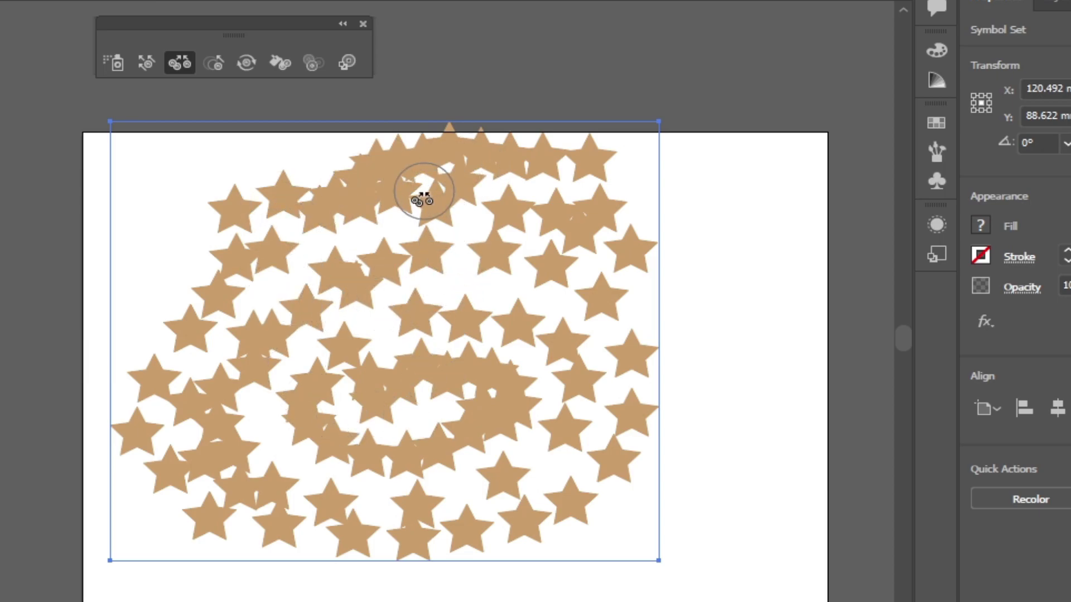
left_click_drag(424, 198, 573, 173)
mouse_move(406, 175)
left_mouse_down()
mouse_move(283, 232)
mouse_move(430, 144)
mouse_move(485, 162)
mouse_move(195, 443)
mouse_move(573, 494)
left_mouse_up()
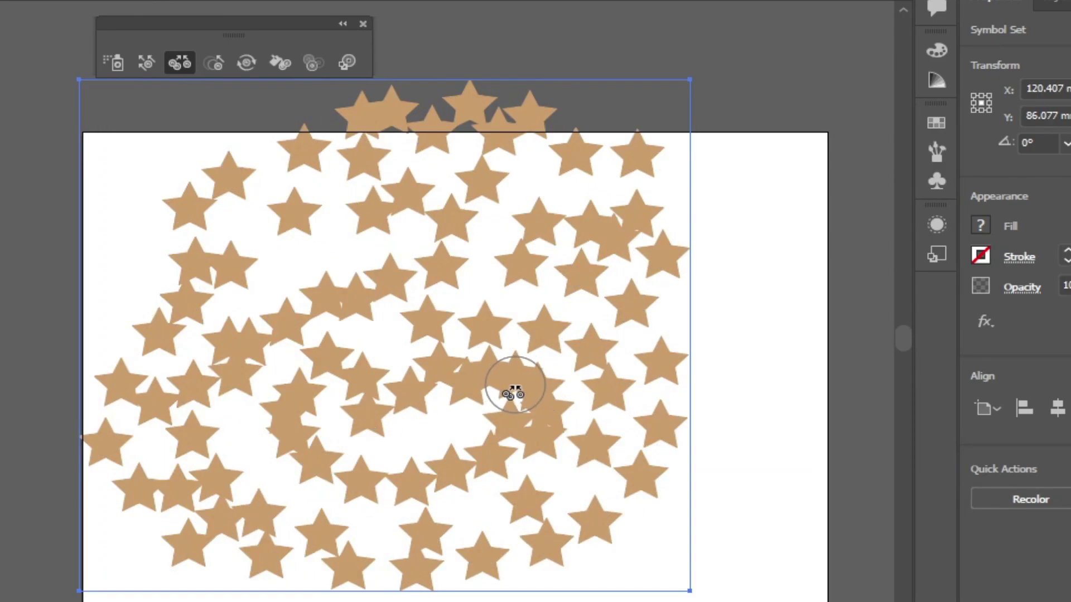
left_click_drag(514, 395, 530, 430)
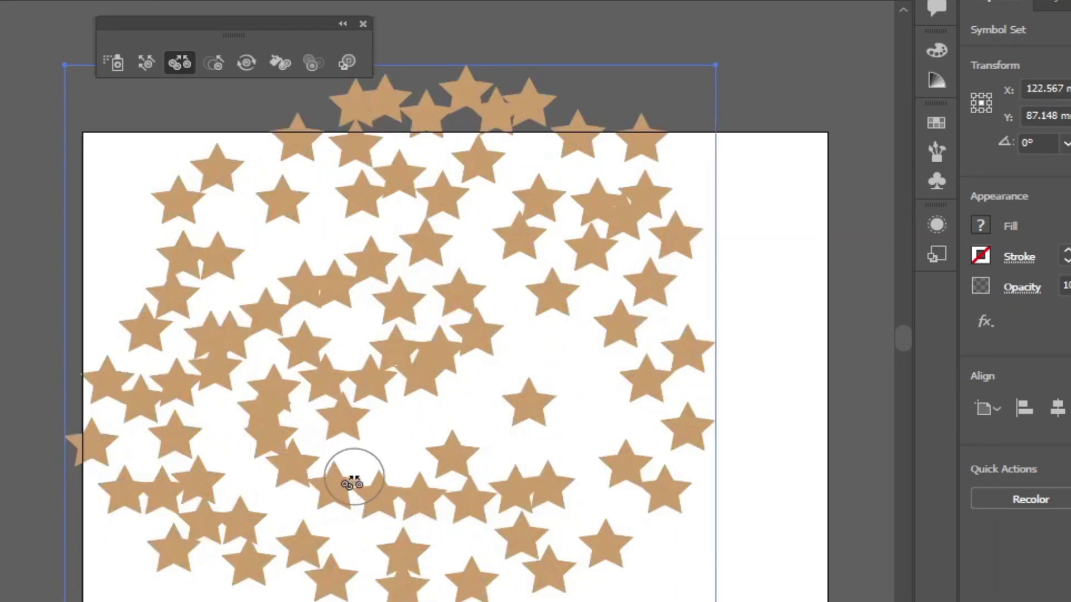
left_click(214, 62)
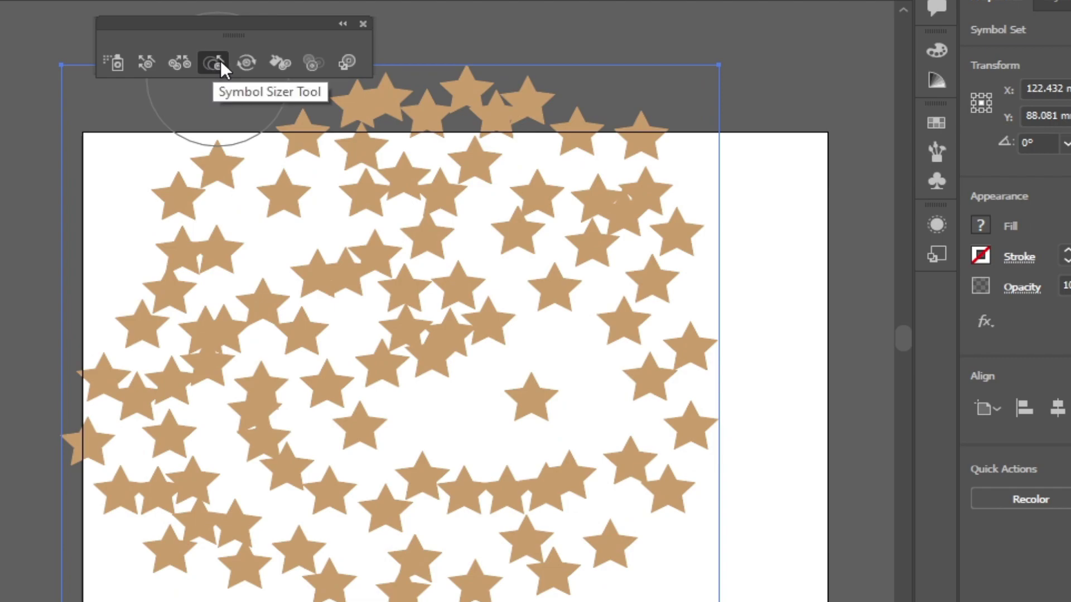
Enlarge stars at the upper centre, right side, bottom centre and along the left with the Symbol Sizer.
left_click(424, 243)
left_click(693, 358)
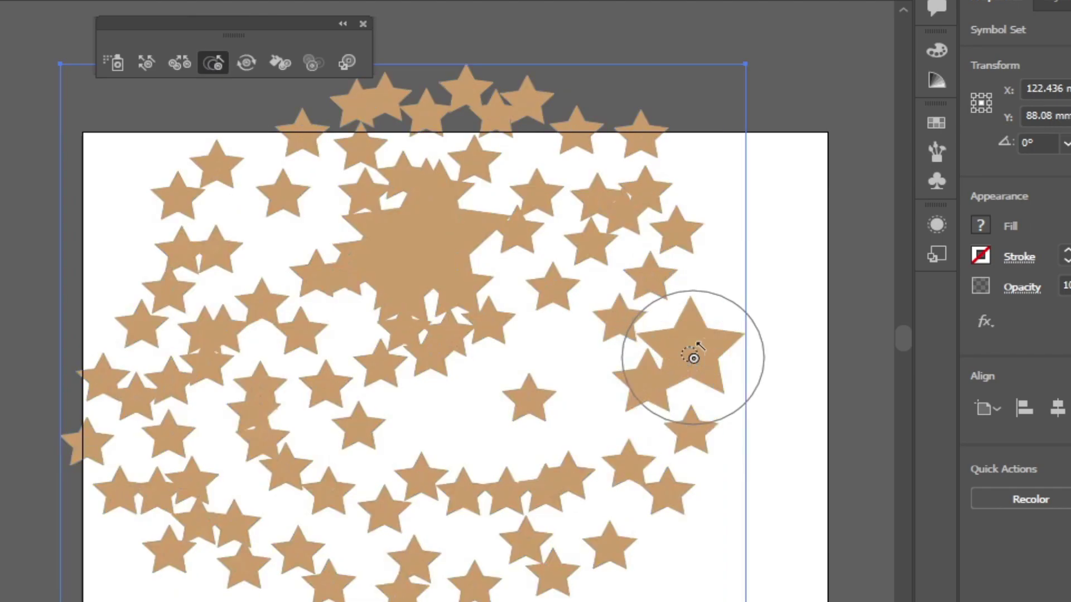
left_click(417, 491)
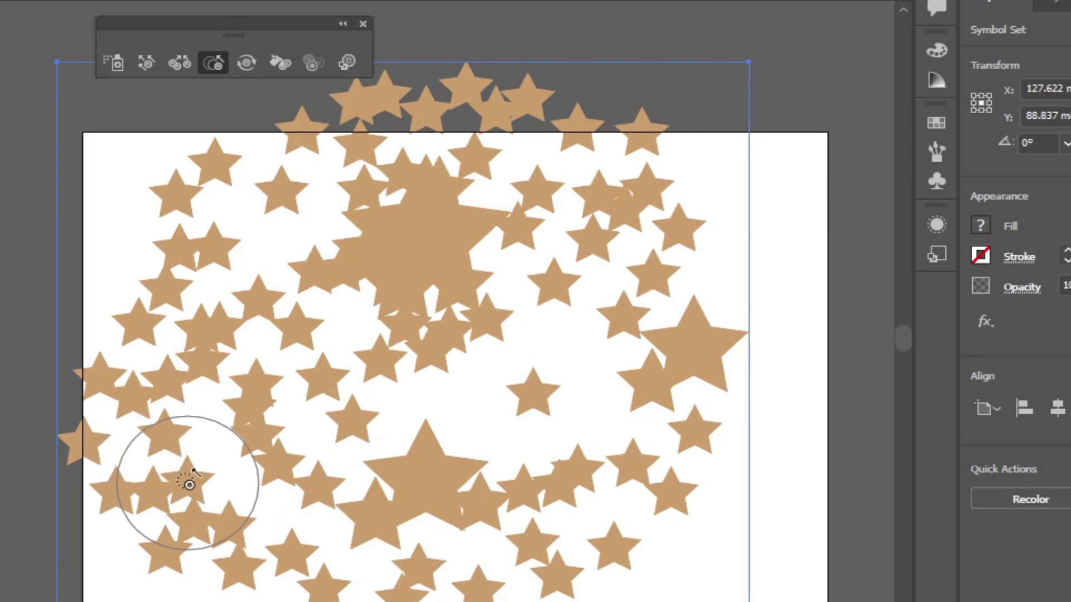
mouse_move(189, 484)
left_mouse_down()
mouse_move(168, 287)
mouse_move(203, 246)
left_mouse_up()
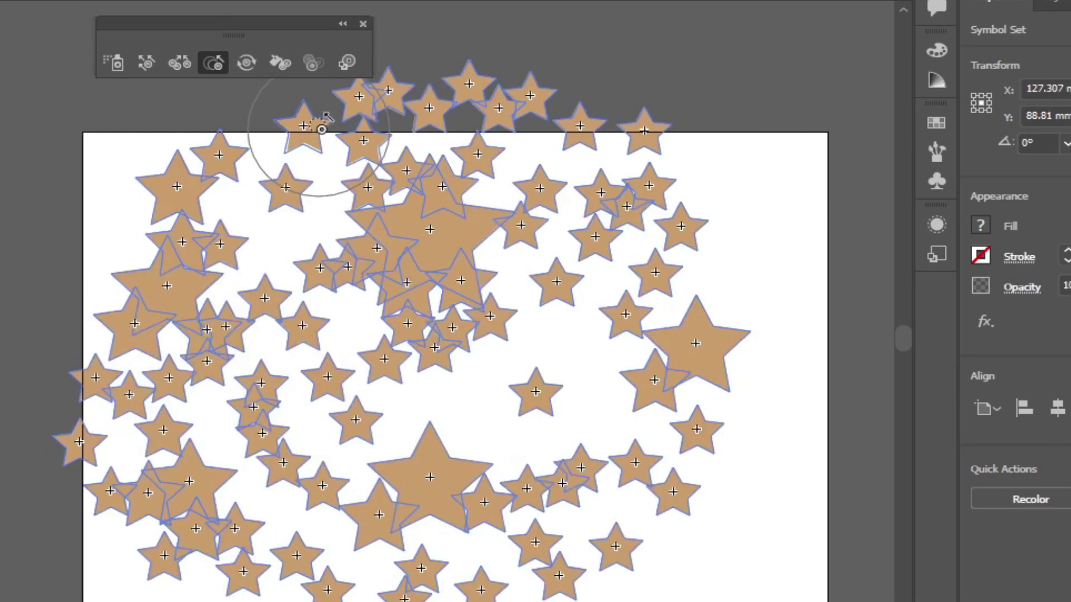
mouse_move(322, 130)
left_mouse_down()
mouse_move(681, 299)
mouse_move(643, 484)
mouse_move(147, 438)
left_mouse_up()
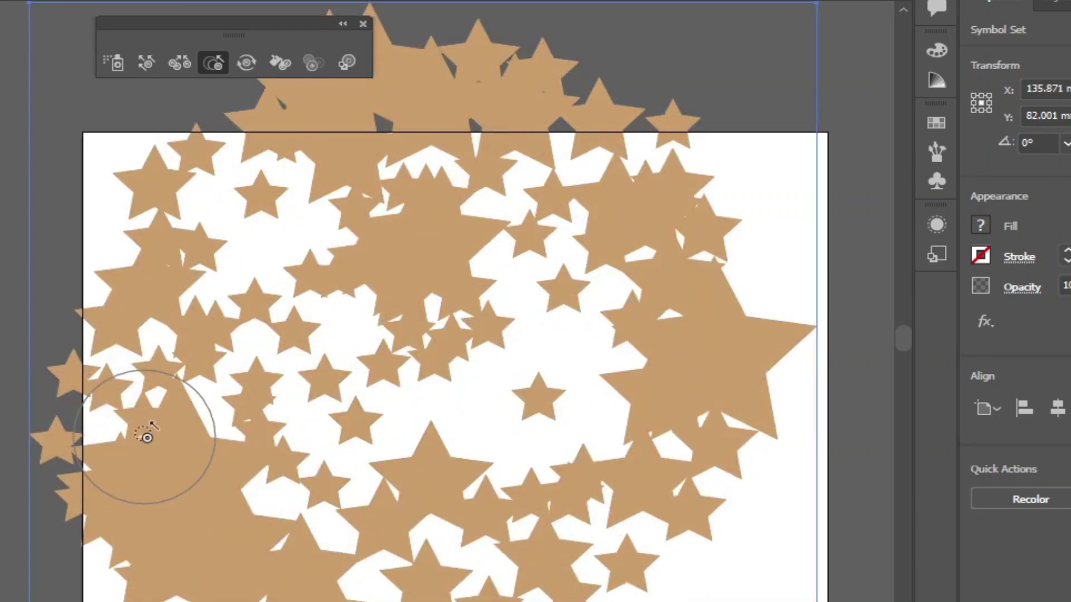
mouse_move(166, 495)
left_mouse_down()
mouse_move(662, 231)
mouse_move(447, 100)
mouse_move(123, 296)
mouse_move(383, 242)
mouse_move(593, 359)
left_mouse_up()
Shrink stars near the centre and the crowded top cluster using a smaller brush.
left_click(693, 346, "alt")
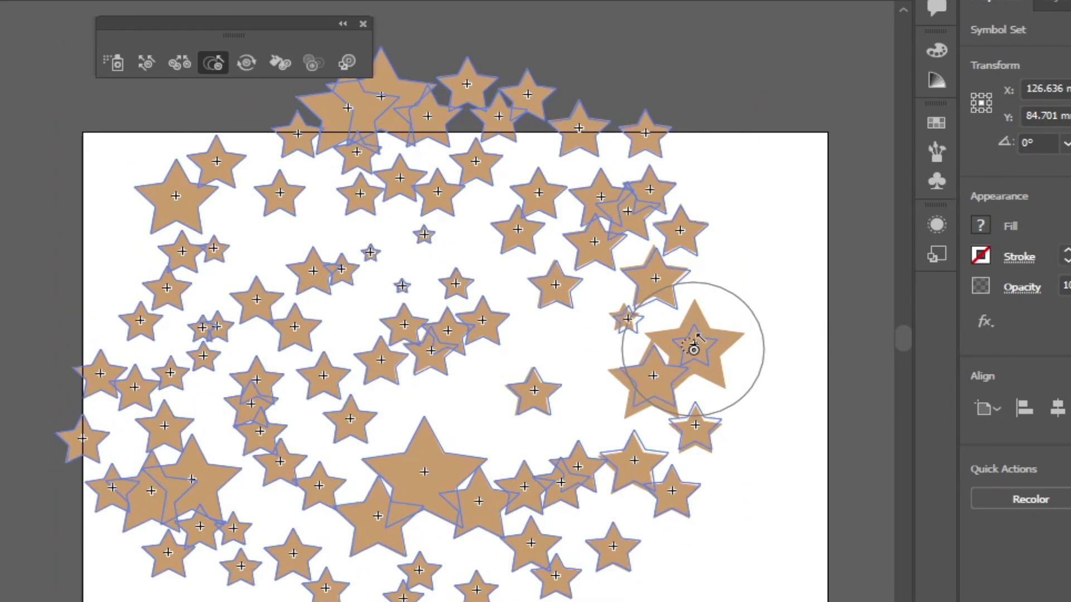
left_click_drag(436, 478, 372, 453)
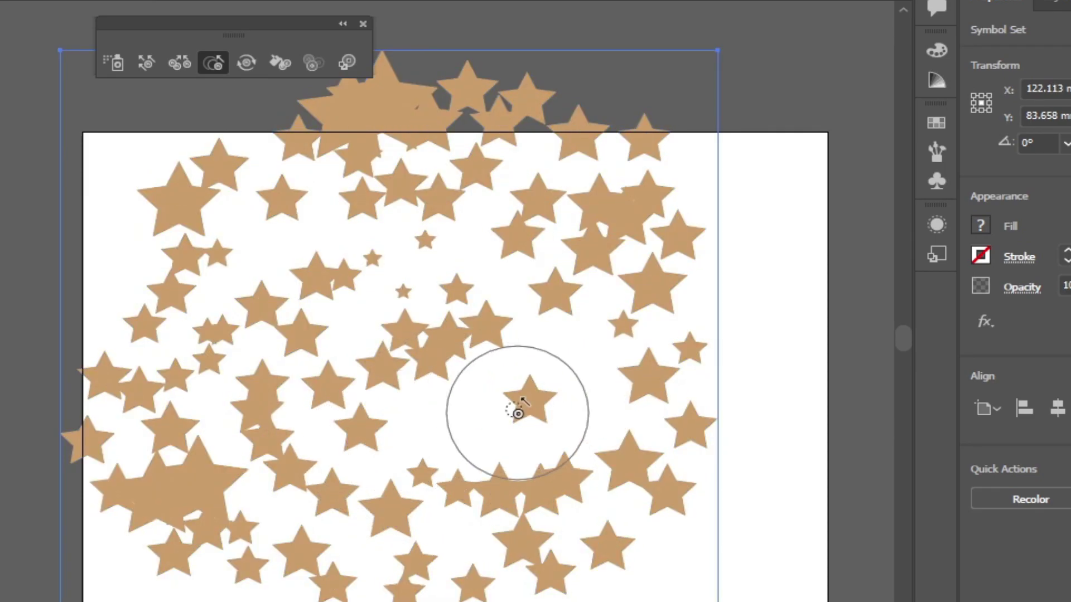
key("bracketleft")
key("bracketleft")
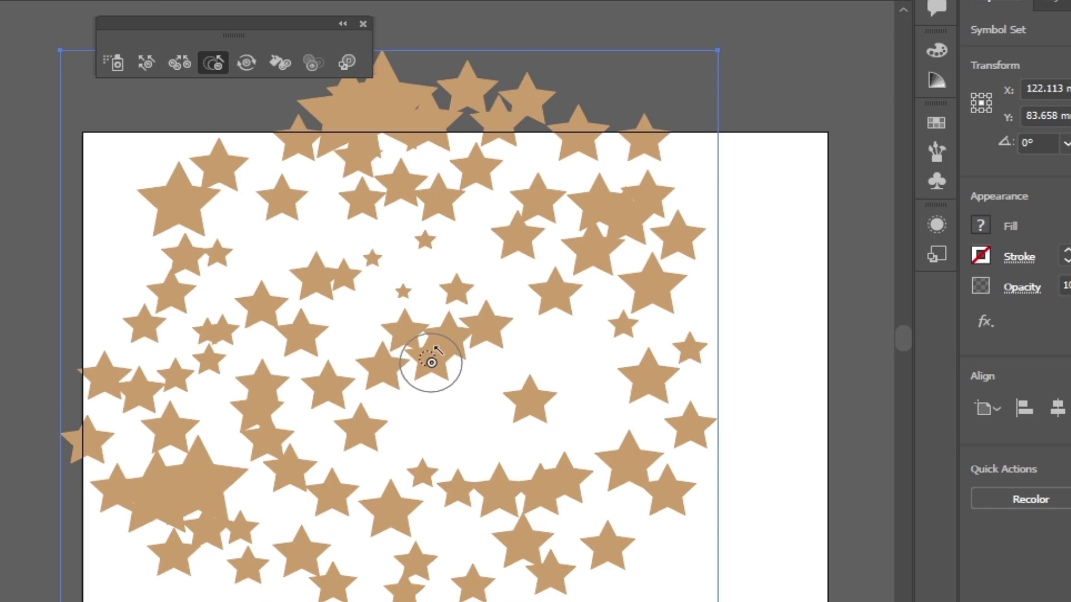
left_click_drag(429, 366, 429, 365)
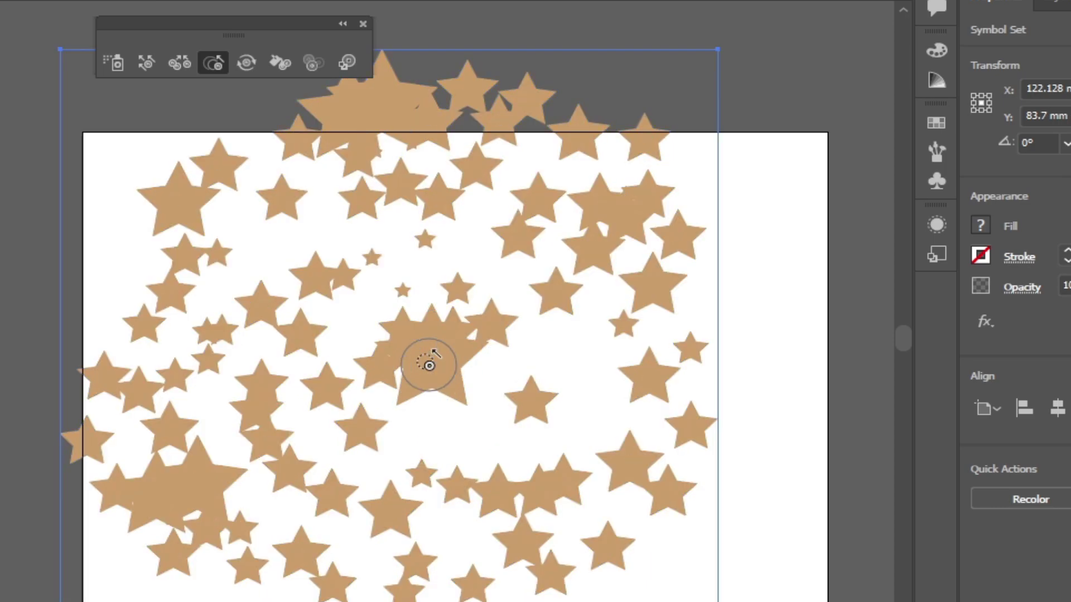
left_click(431, 364, "alt")
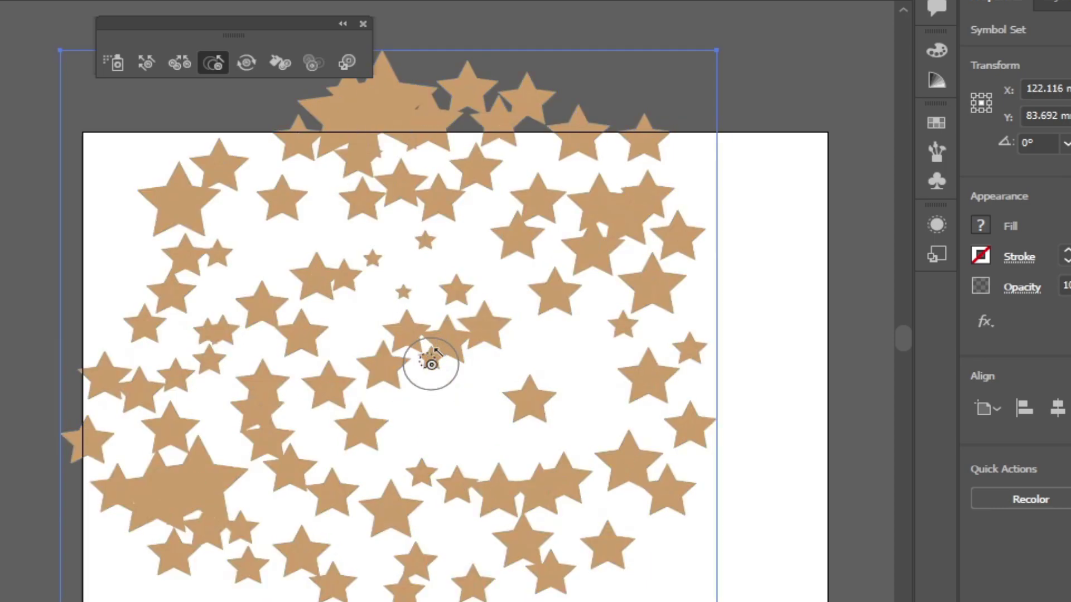
left_click(389, 110, "alt")
left_click_drag(389, 110, 335, 109)
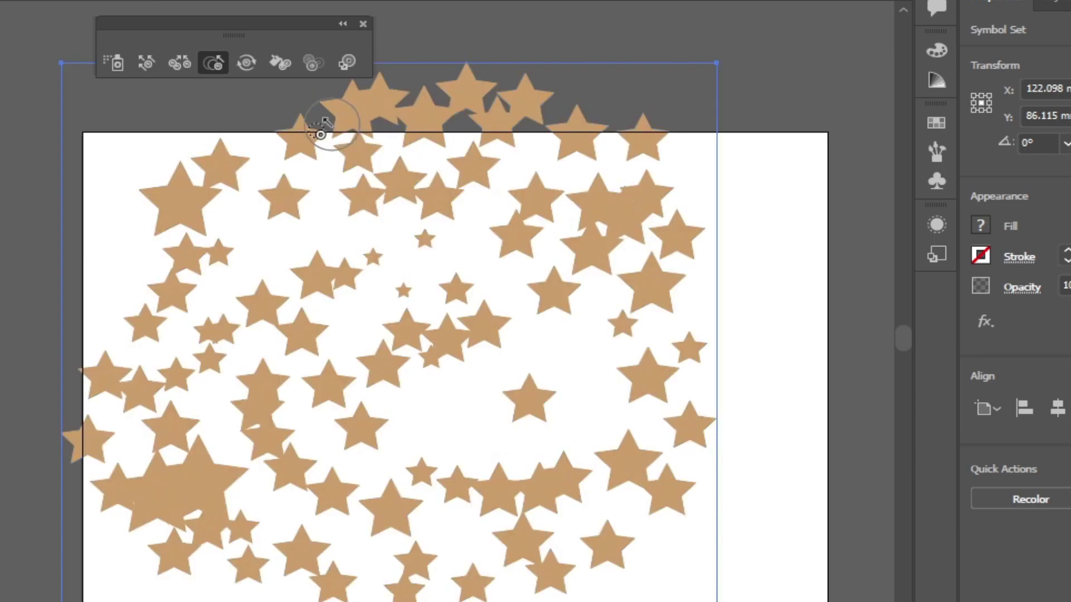
Rotate stars on the right and across the set to varied angles with the Symbol Spinner.
key("shift+s")
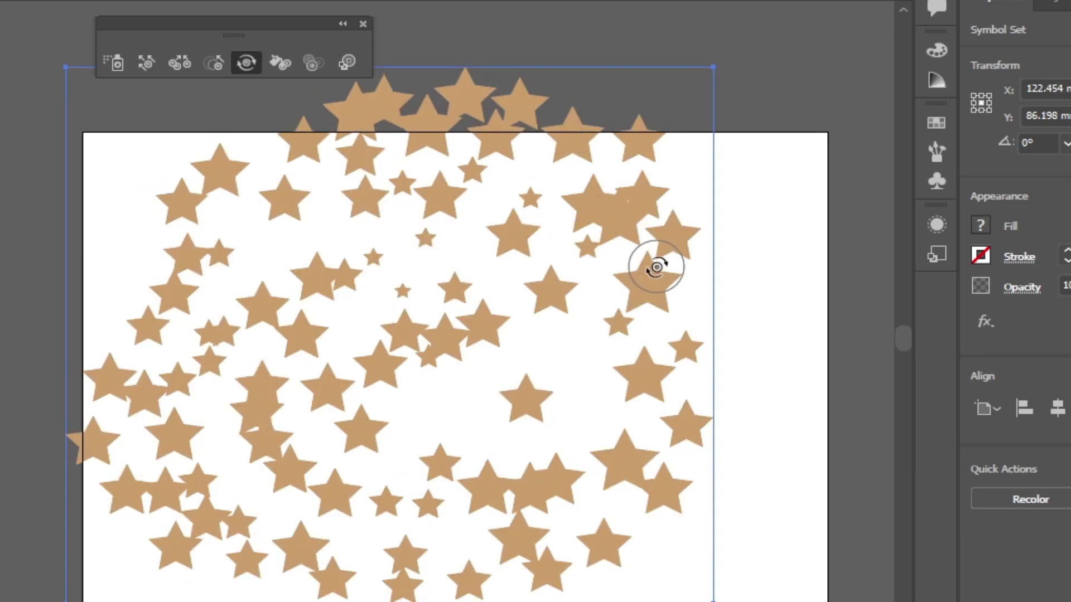
left_click_drag(653, 286, 489, 327)
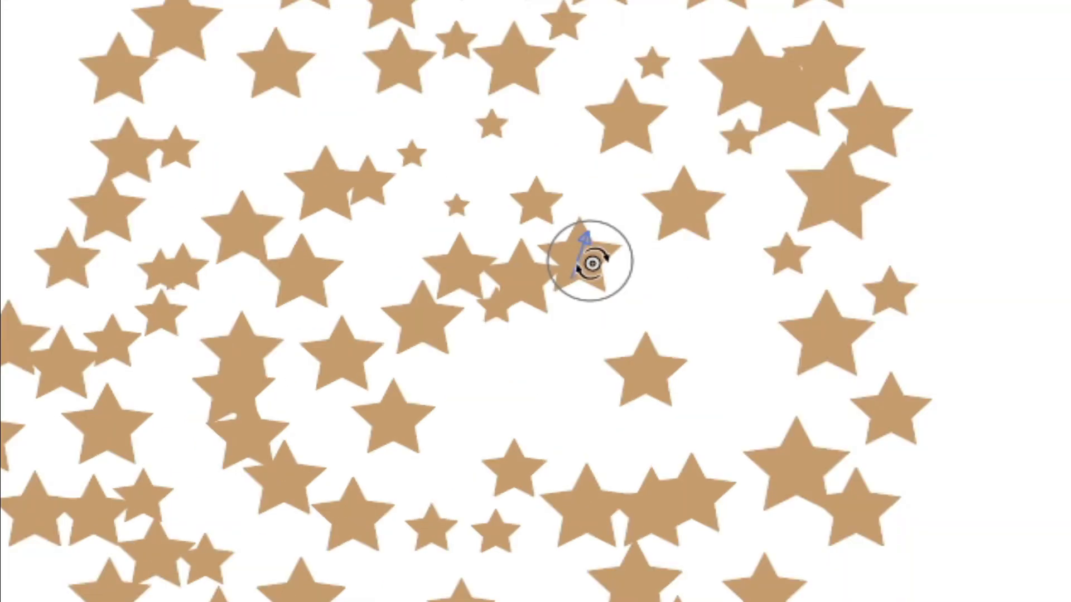
mouse_move(591, 262)
left_mouse_down()
mouse_move(606, 313)
mouse_move(339, 323)
mouse_move(252, 380)
mouse_move(249, 430)
mouse_move(275, 454)
mouse_move(222, 454)
mouse_move(527, 528)
mouse_move(497, 486)
mouse_move(495, 494)
mouse_move(863, 514)
left_mouse_up()
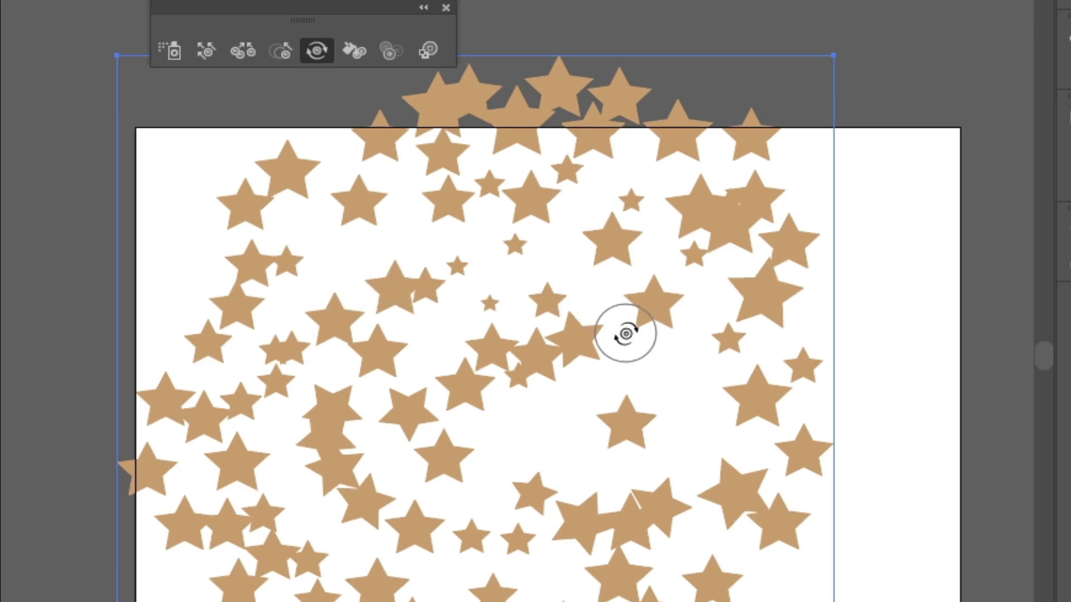
left_click(353, 51)
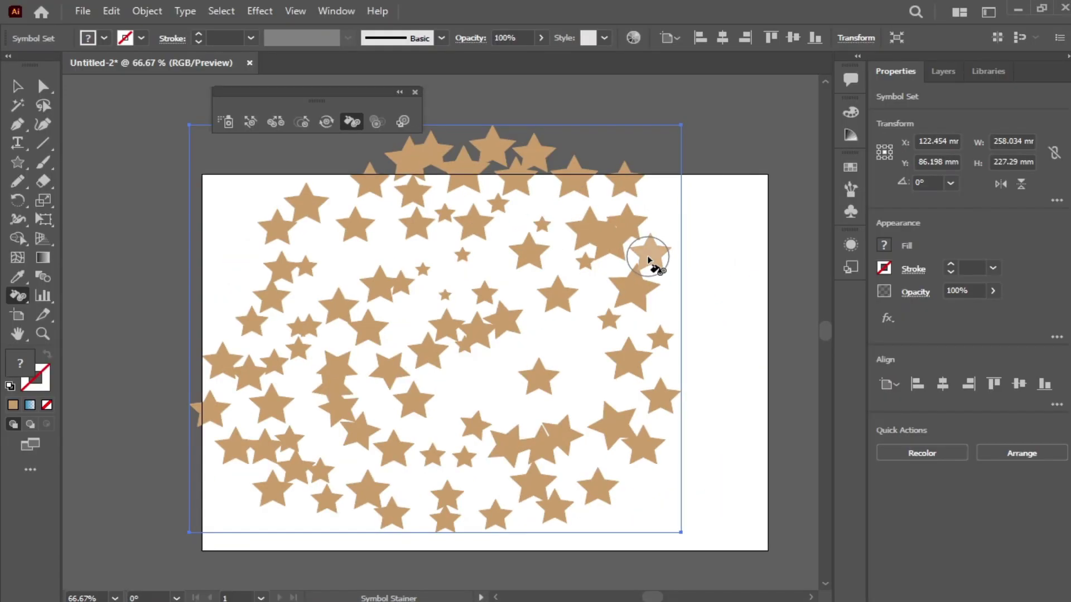
Stain two stars near the top left blue with the Symbol Stainer.
left_click(850, 167)
left_click(745, 218)
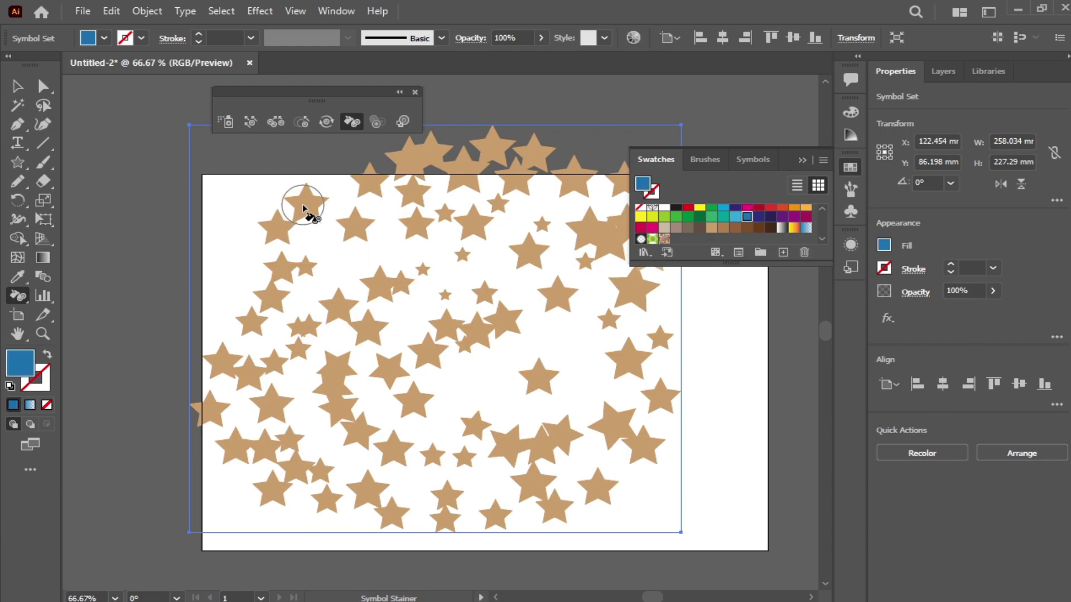
left_click(303, 208)
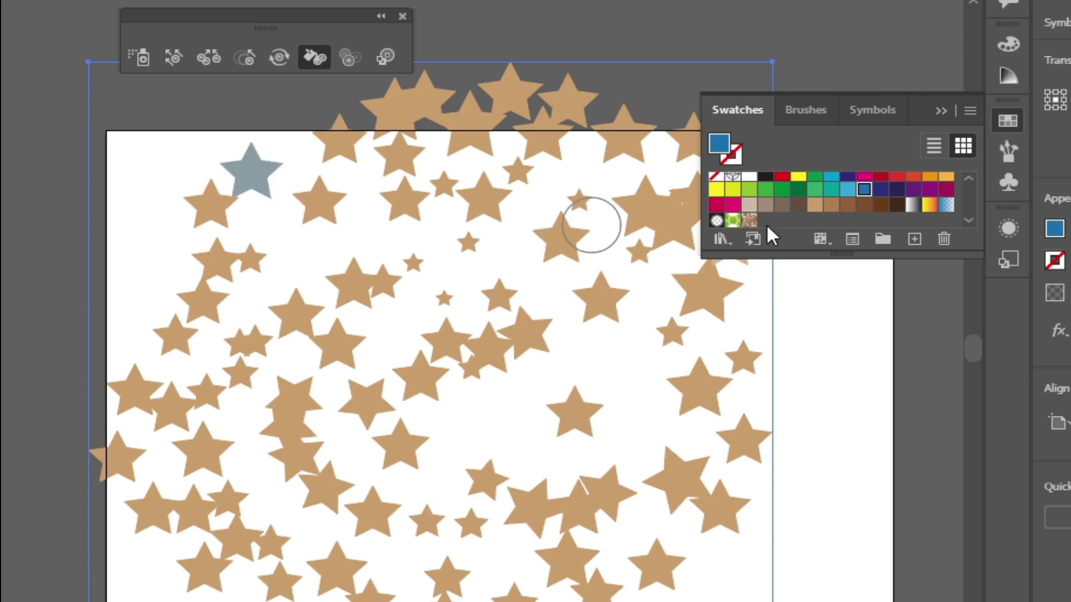
left_click(250, 174)
left_click_drag(250, 174, 275, 152)
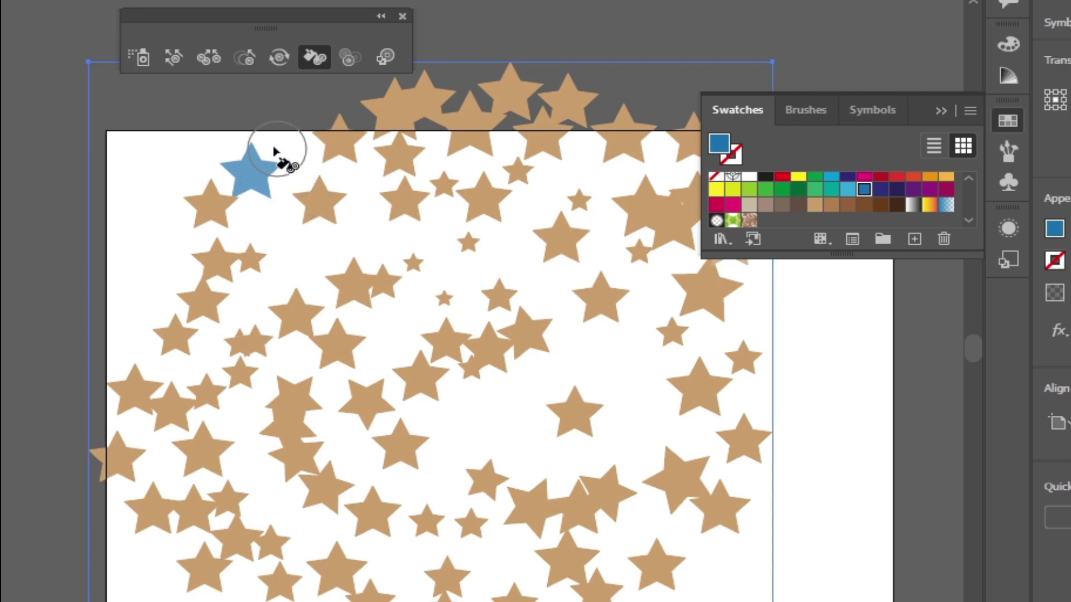
left_click(319, 211)
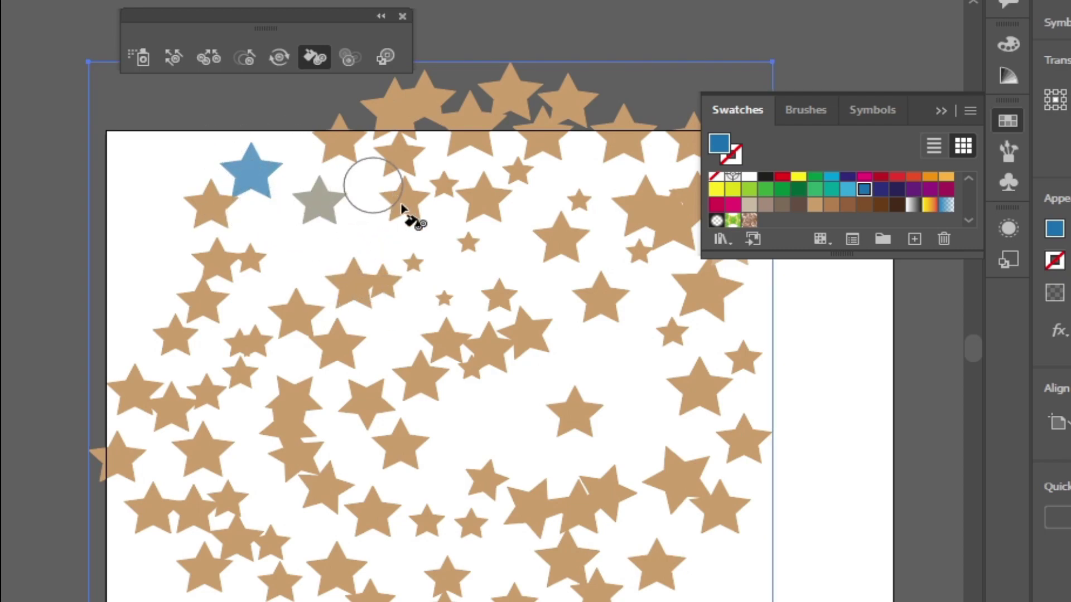
left_click(313, 200)
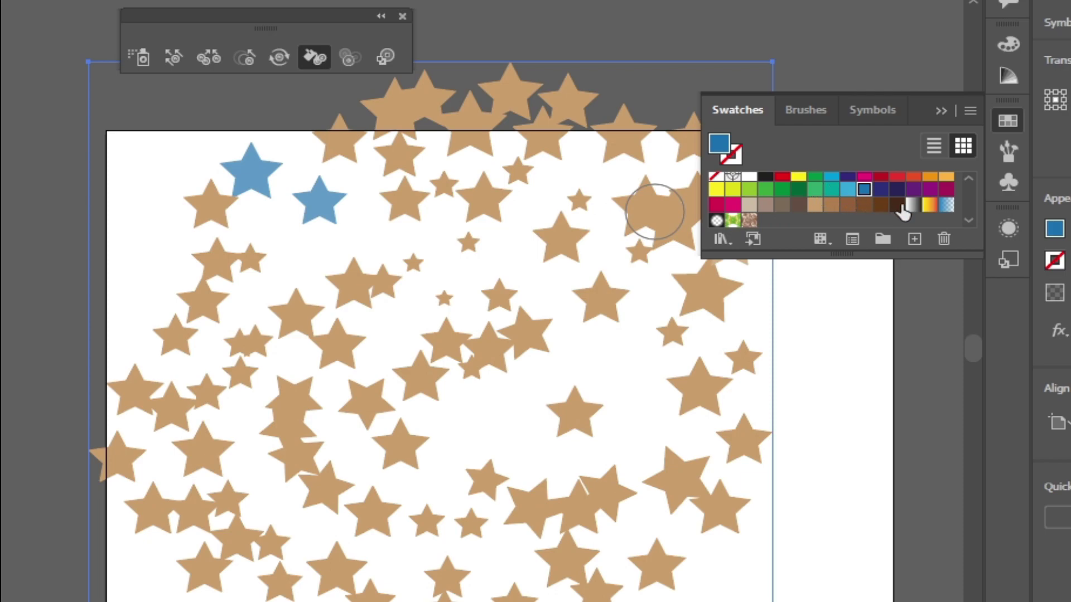
Tint a centre-right star magenta and four left-side stars teal.
left_click(946, 189)
left_click(577, 420)
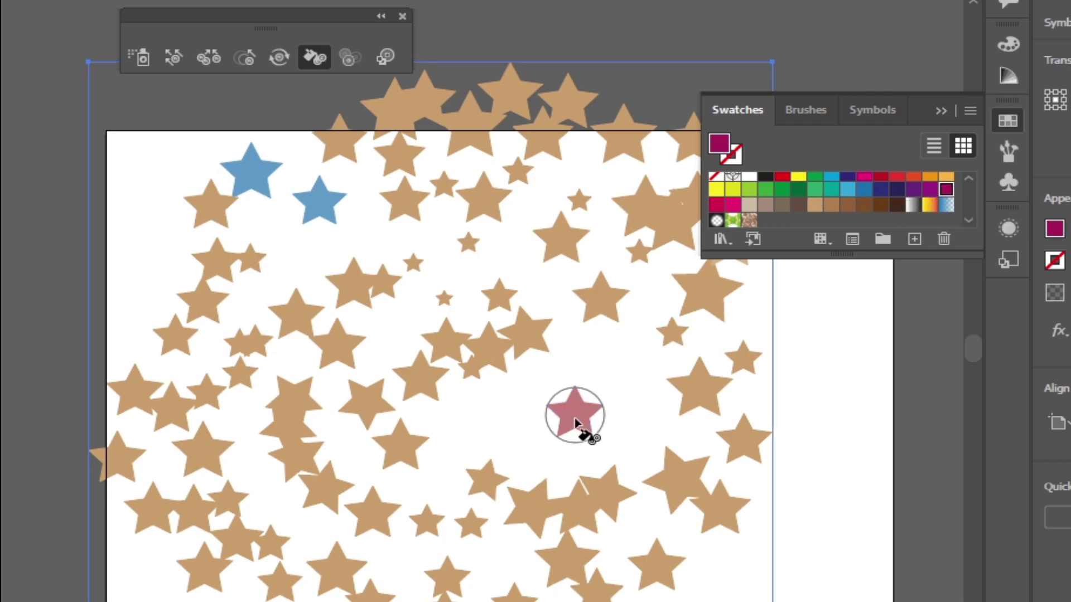
left_click(579, 421)
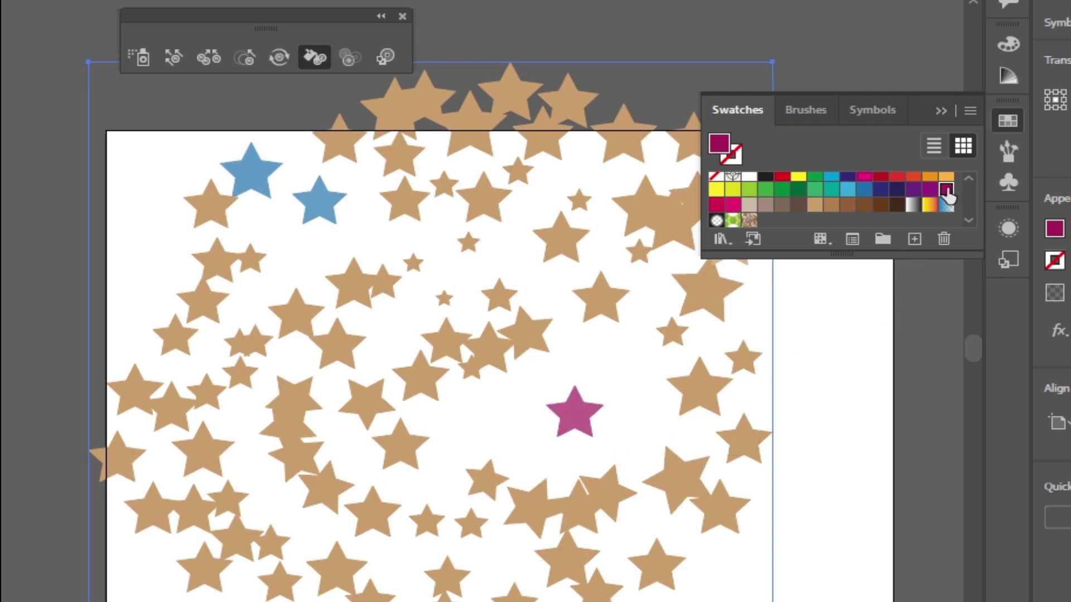
left_click(831, 190)
left_click(284, 433)
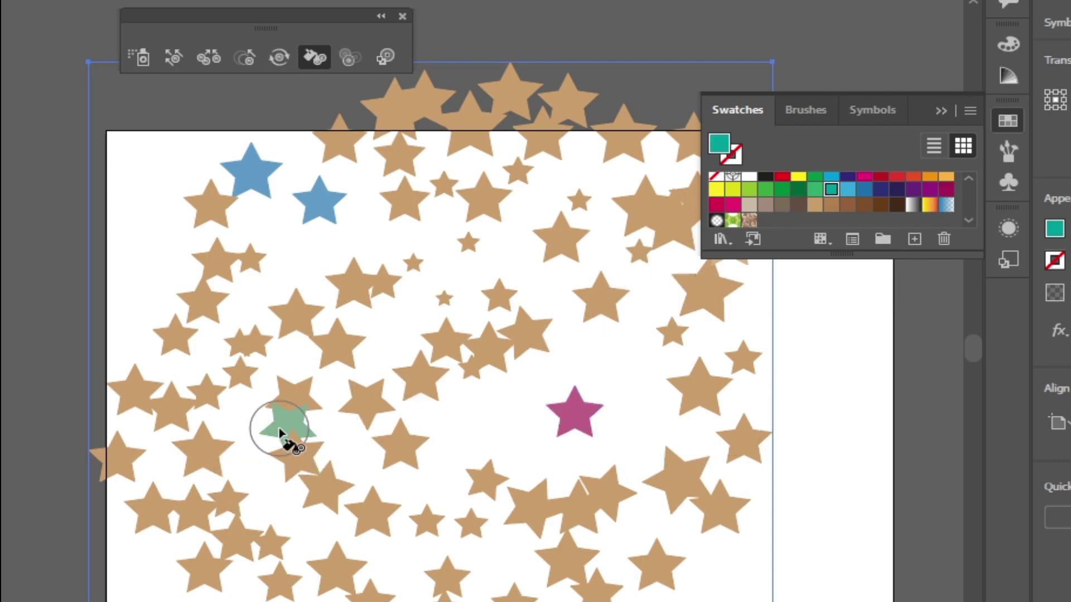
left_click(183, 566)
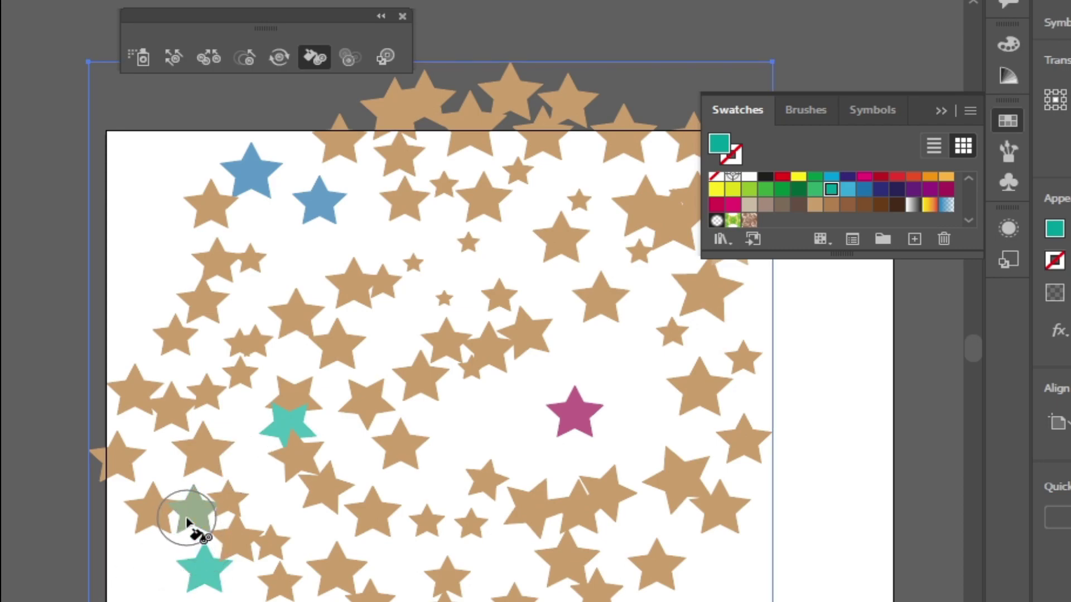
left_click(204, 457)
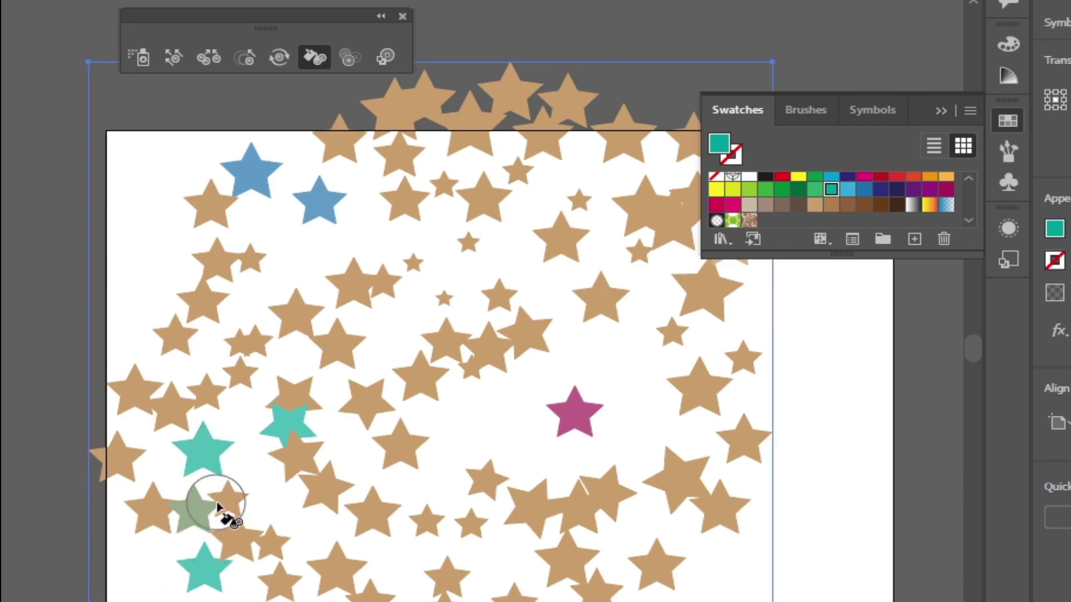
left_click(140, 528)
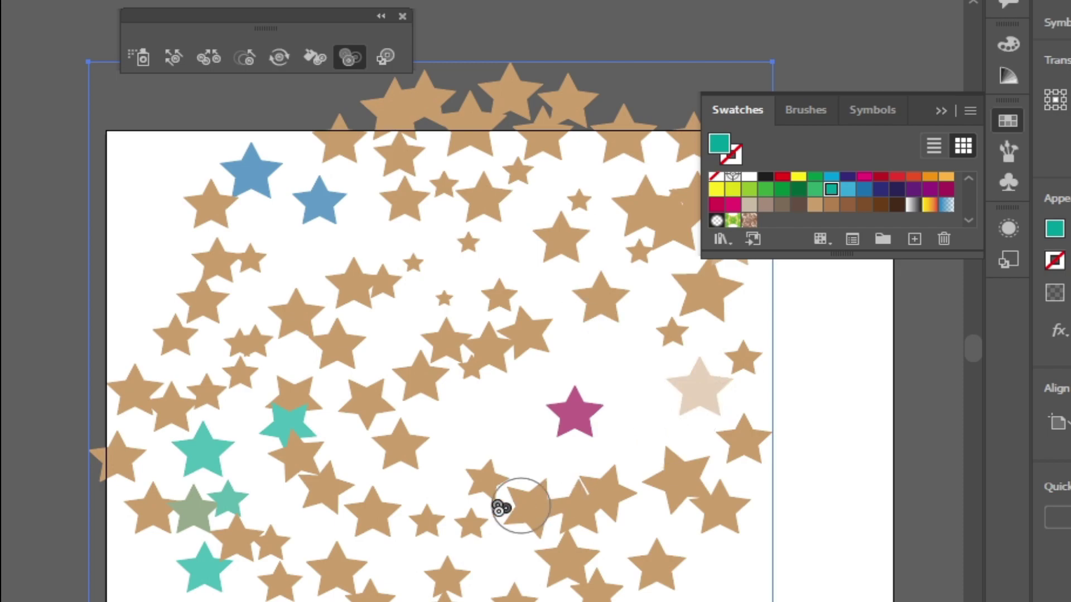
Brush over stars on the right and in the middle to fade them pale beige.
left_click(418, 384)
mouse_move(419, 380)
left_mouse_down()
mouse_move(401, 468)
mouse_move(351, 407)
mouse_move(402, 454)
mouse_move(358, 430)
left_mouse_up()
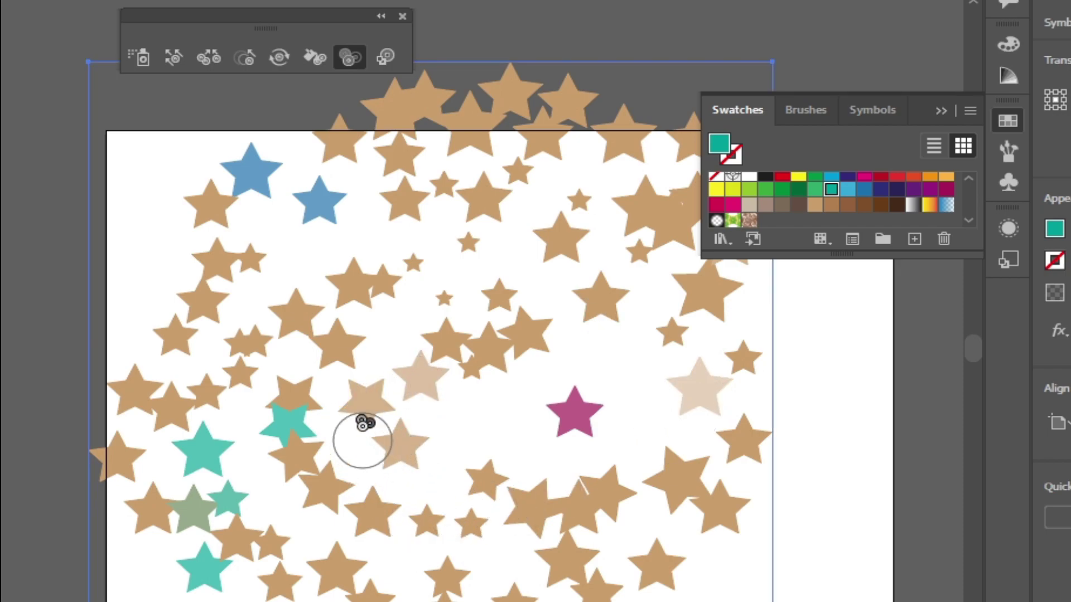
mouse_move(289, 301)
left_mouse_down()
mouse_move(277, 425)
mouse_move(298, 311)
mouse_move(299, 370)
mouse_move(296, 317)
mouse_move(275, 289)
mouse_move(292, 322)
mouse_move(306, 312)
mouse_move(292, 311)
mouse_move(347, 287)
mouse_move(390, 285)
mouse_move(292, 491)
mouse_move(158, 521)
mouse_move(239, 545)
mouse_move(358, 513)
mouse_move(427, 522)
mouse_move(533, 511)
left_mouse_up()
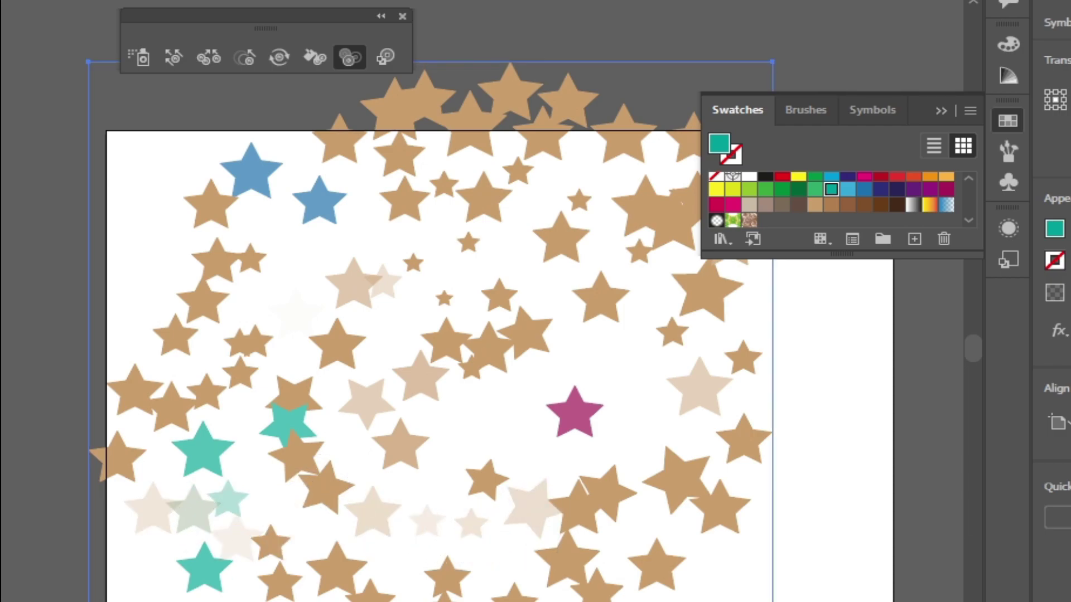
Apply the blue Dusk graphic style to a central star with the Symbol Styler.
left_click(386, 56)
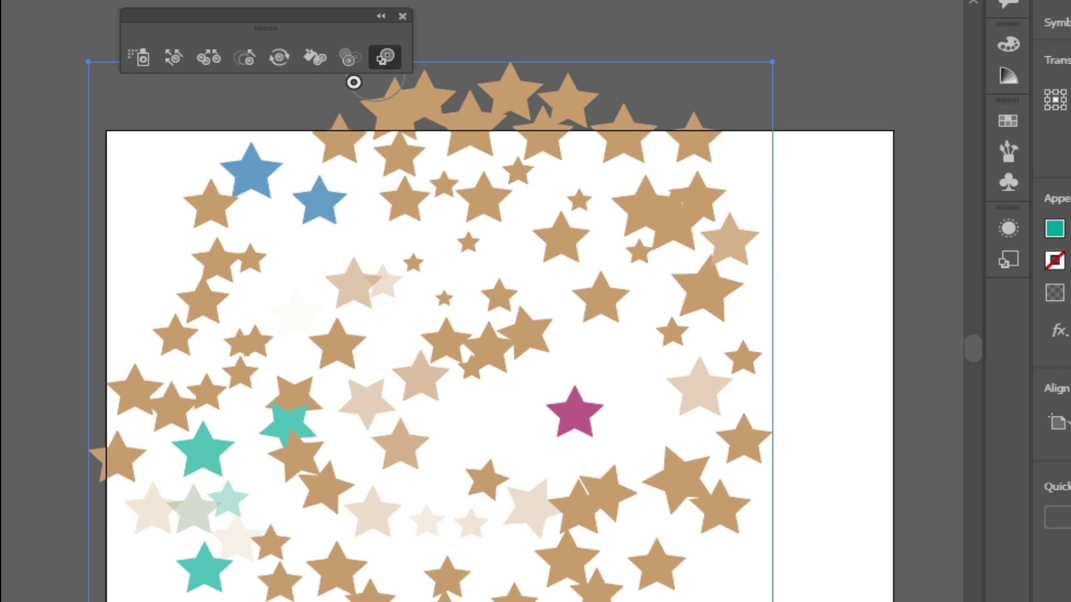
left_click_drag(678, 191, 642, 209)
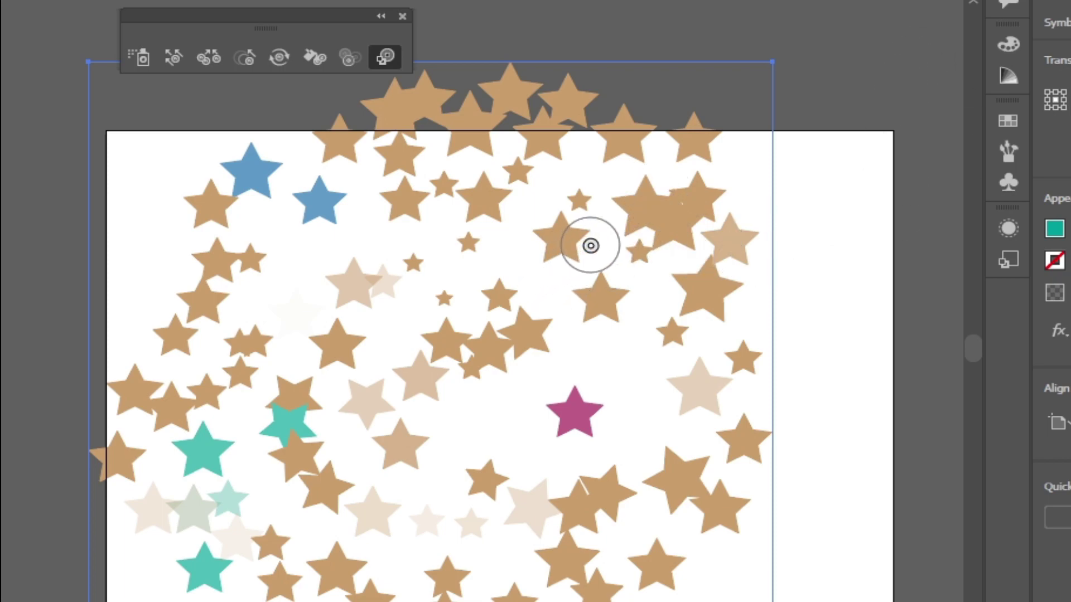
left_click(1015, 260)
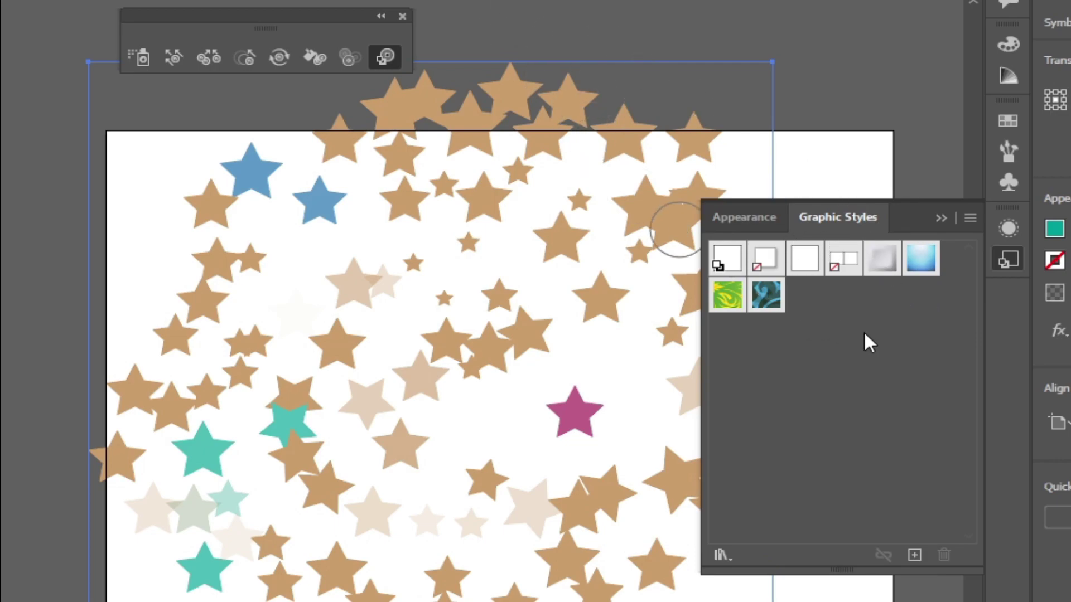
left_click(924, 266)
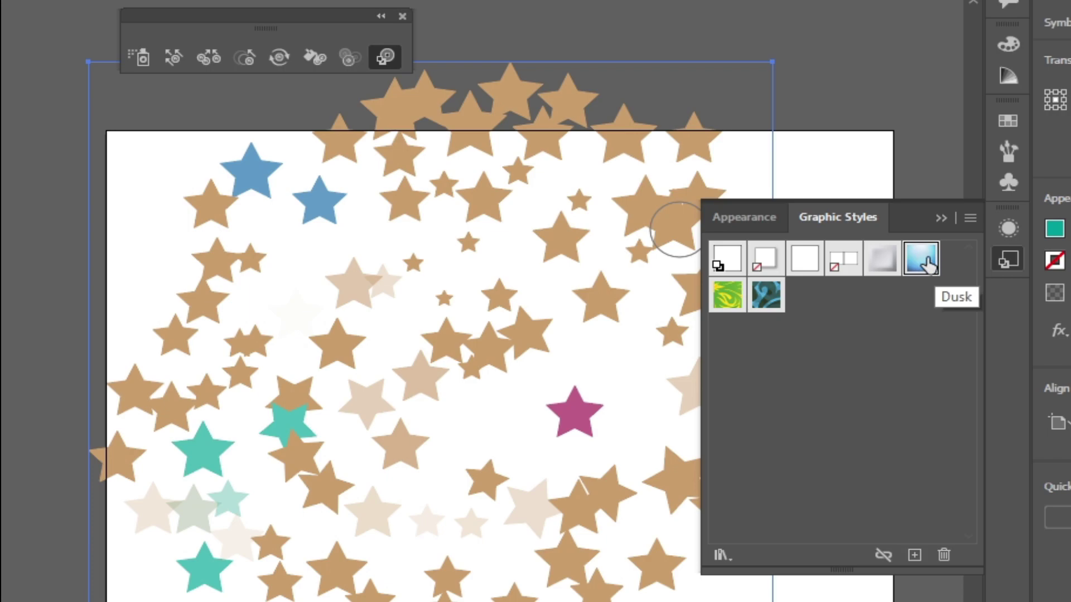
left_click_drag(481, 353, 484, 349)
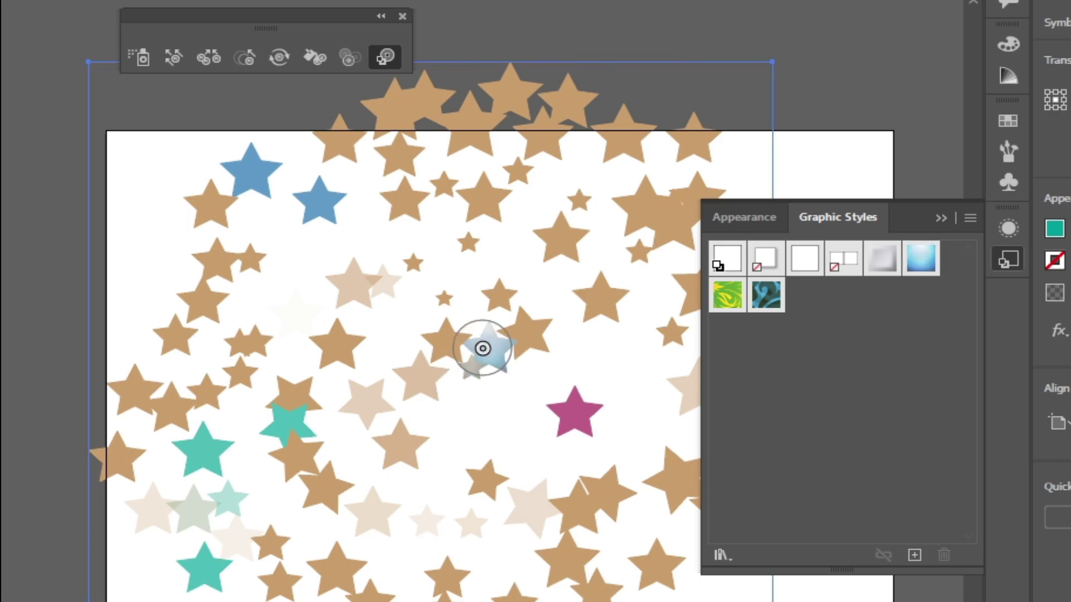
left_click(483, 349)
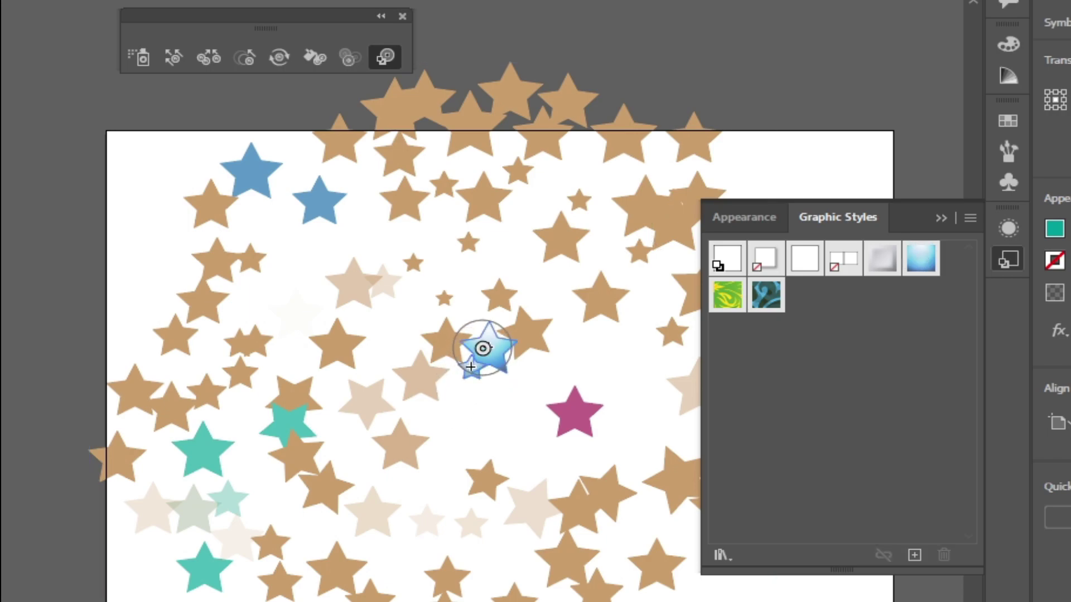
Spread the Dusk style over more stars and give a star near the top the swirl style.
left_click(241, 348)
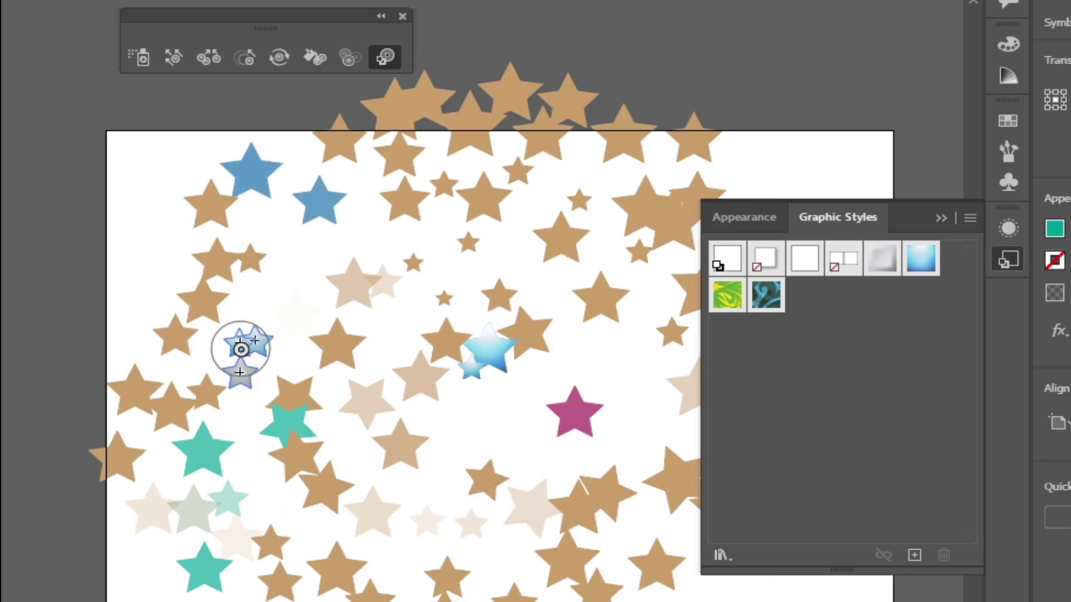
left_click_drag(240, 349, 669, 430)
left_click(560, 241)
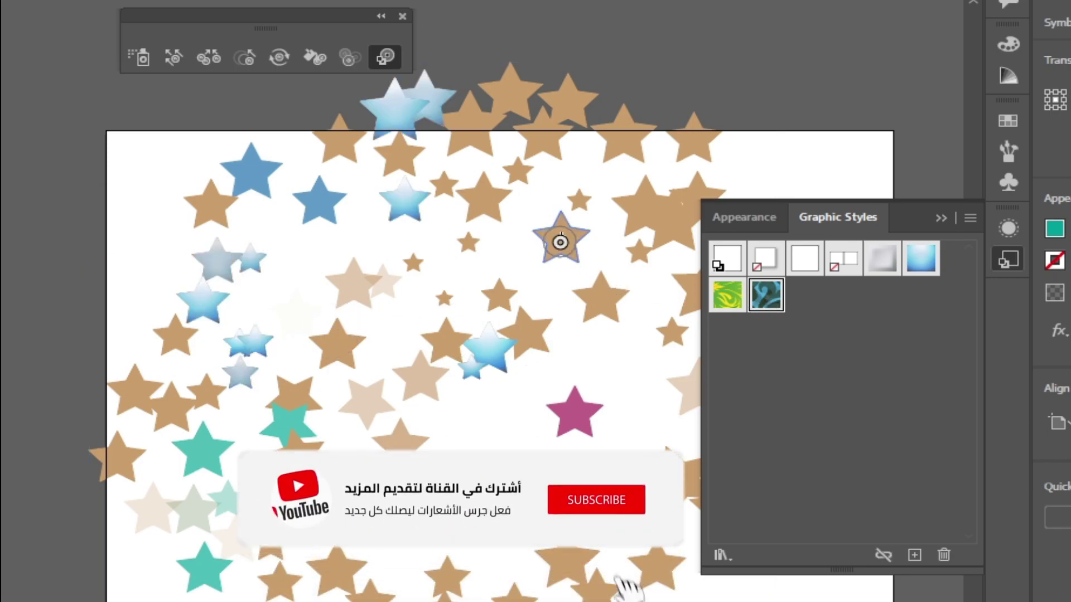
left_click(559, 241)
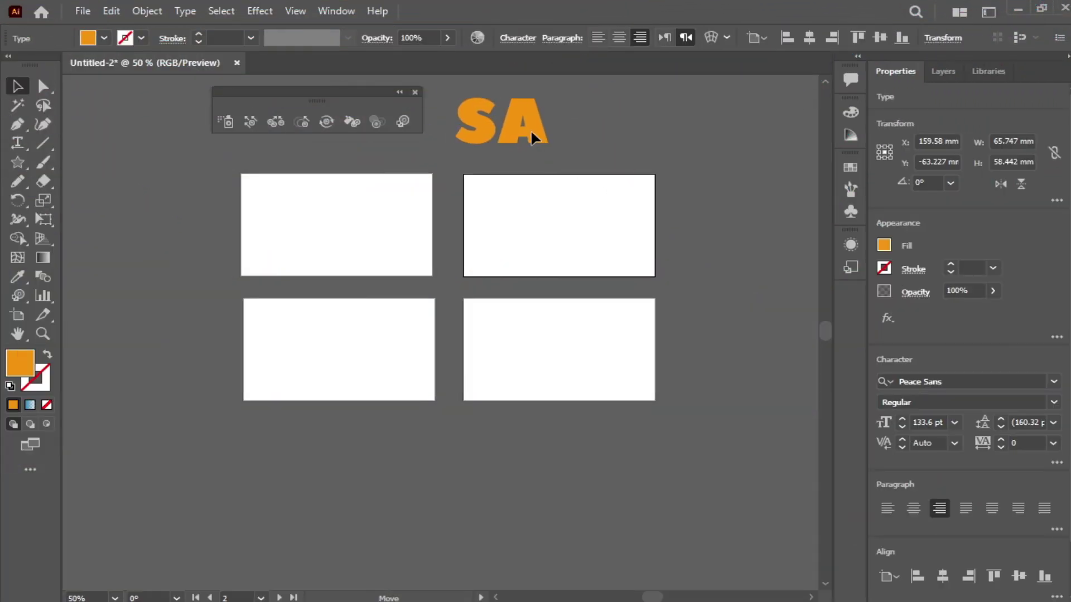
Convert the SA text to outlines and nudge the letters into place.
left_click_drag(533, 138, 535, 139)
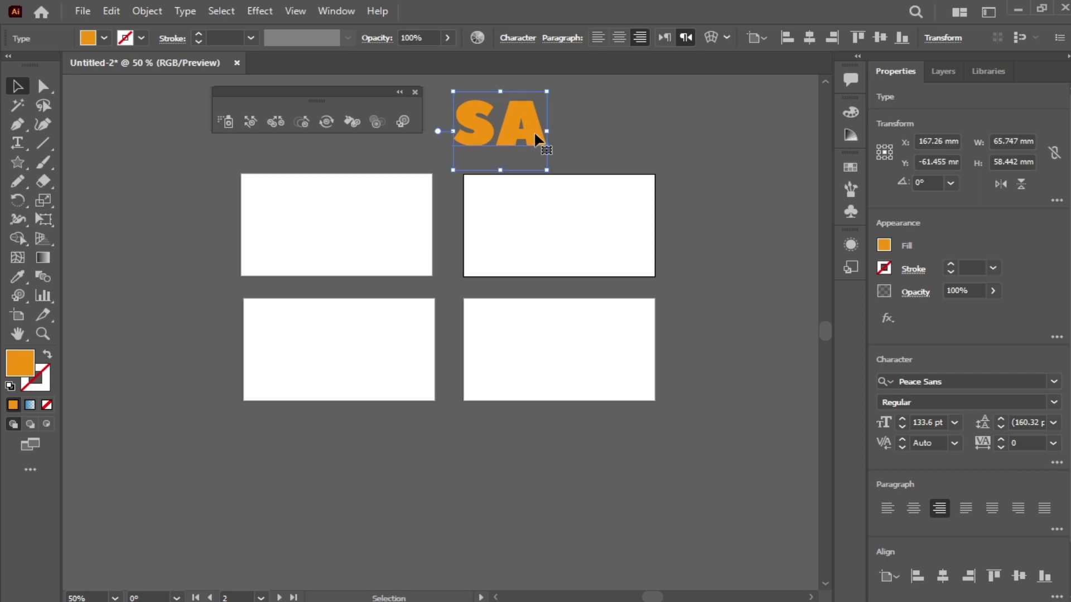
right_click(519, 108)
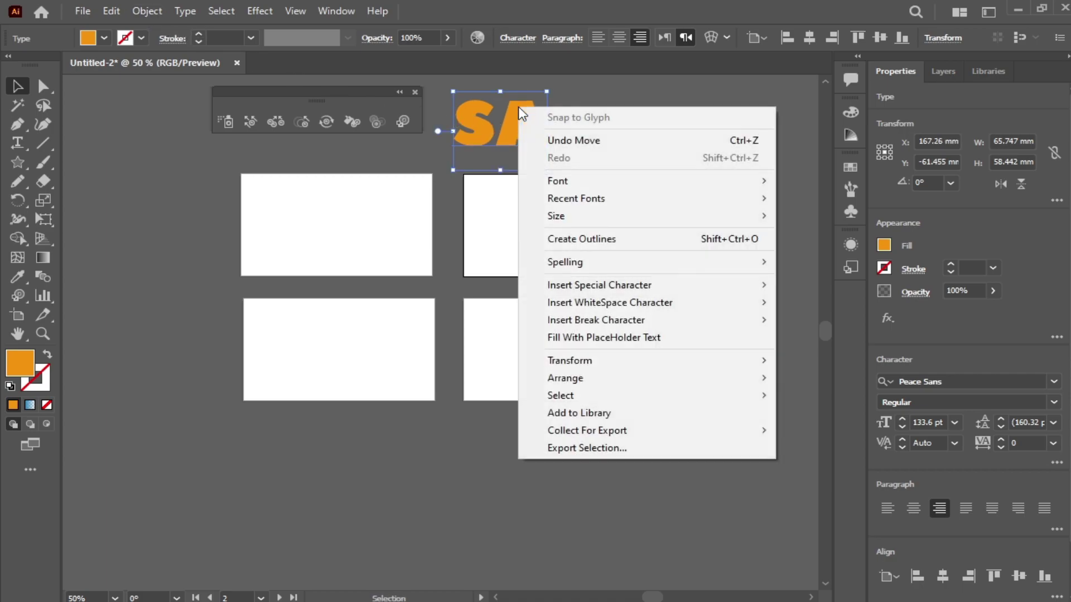
left_click(605, 244)
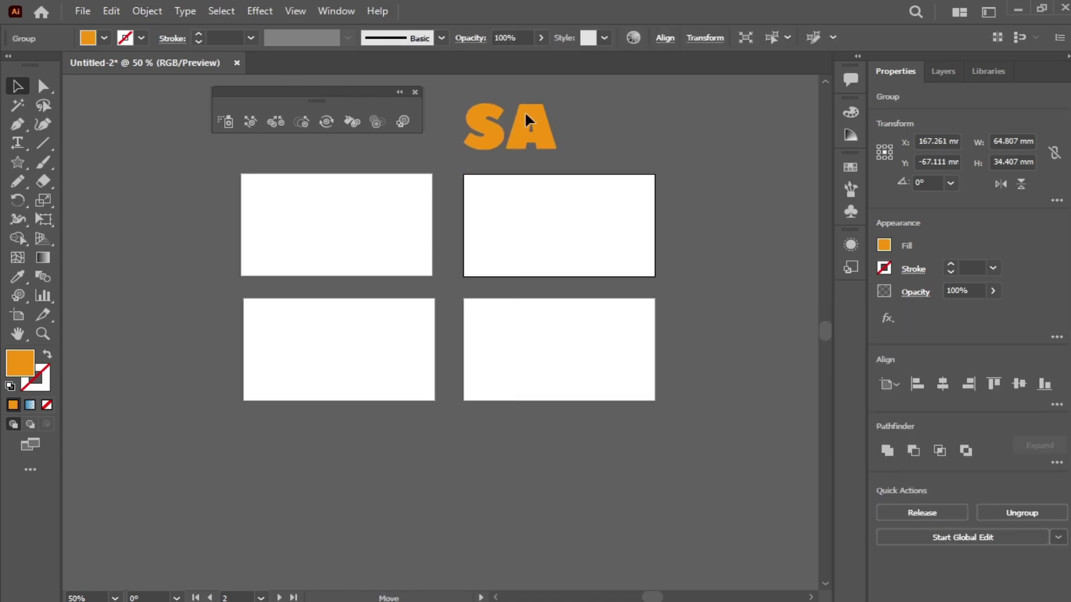
left_click_drag(527, 120, 516, 118)
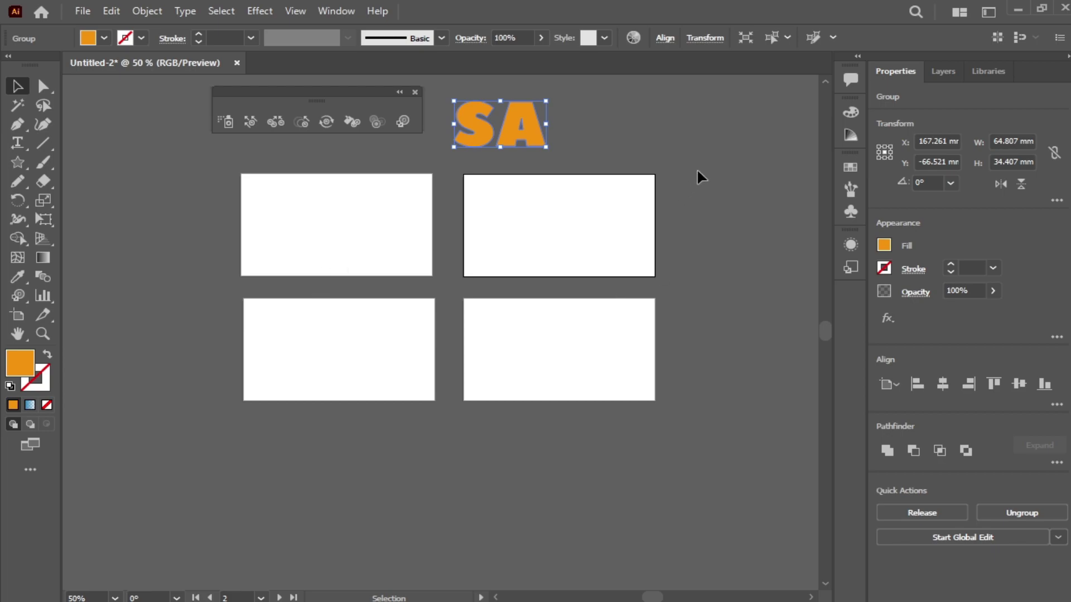
Position the outlined SA letters above the artboards and drag them into the Symbols panel.
left_click(258, 428)
left_click_drag(521, 139, 527, 139)
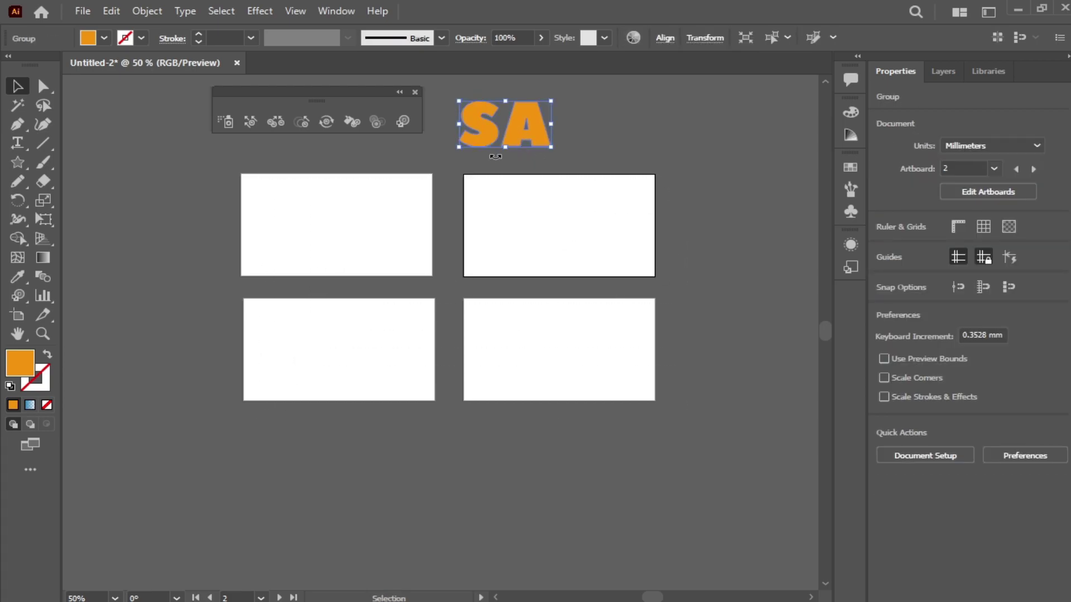
left_click(348, 202)
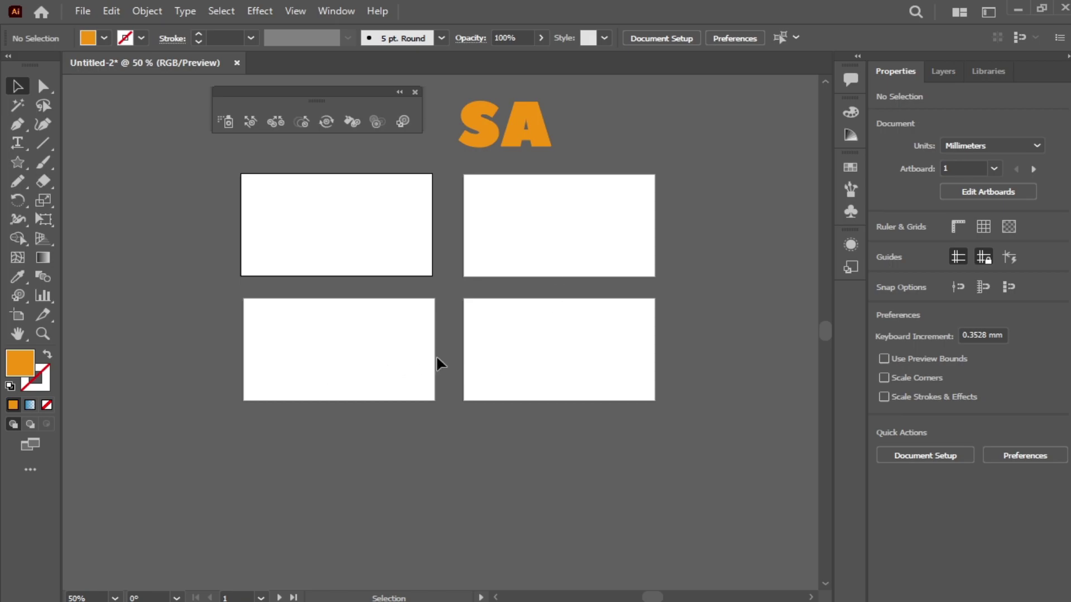
key("ctrl+z")
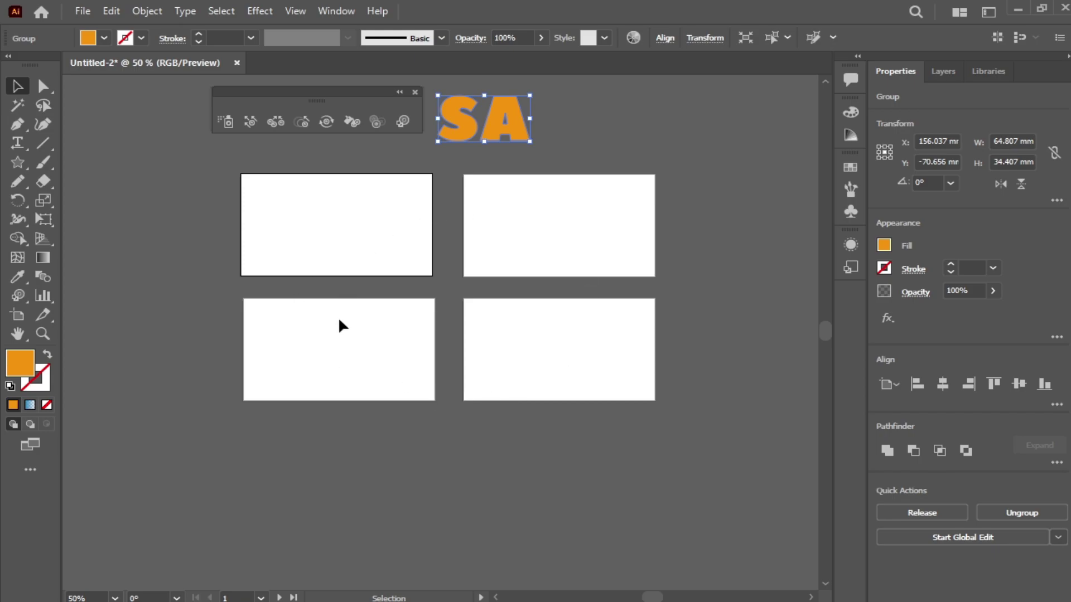
left_click_drag(456, 140, 463, 150)
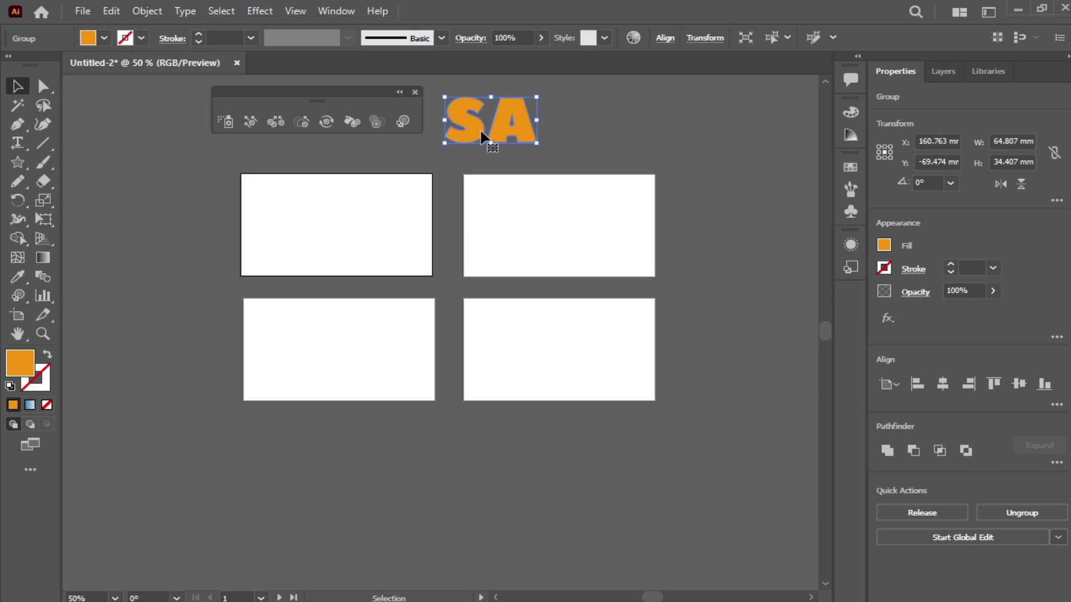
left_click(851, 212)
left_click_drag(509, 109, 731, 245)
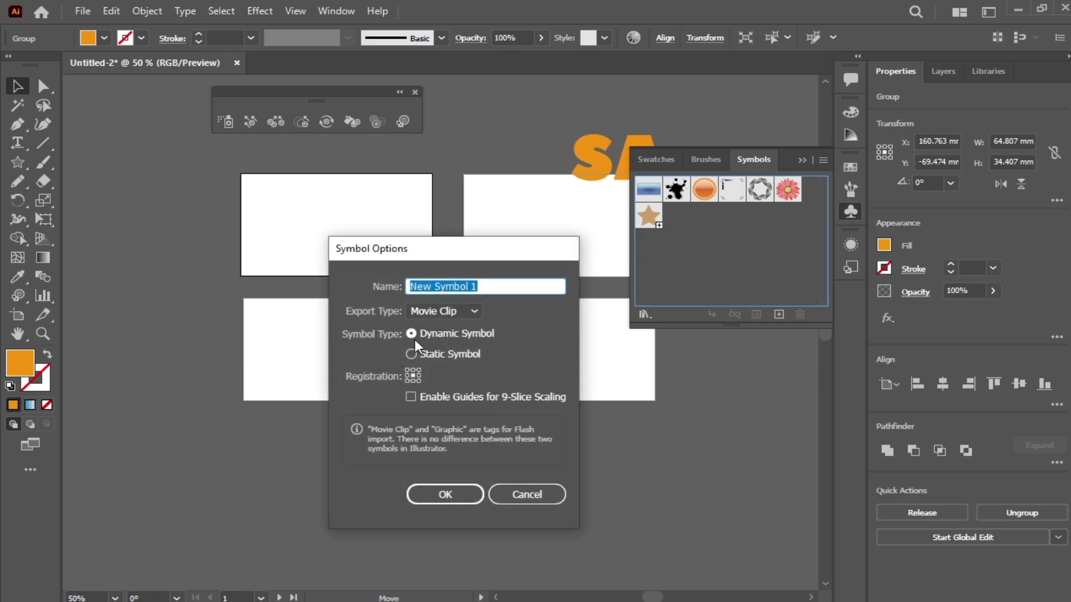
Confirm the new SA symbol and place copies of it on the four artboards.
left_click(445, 495)
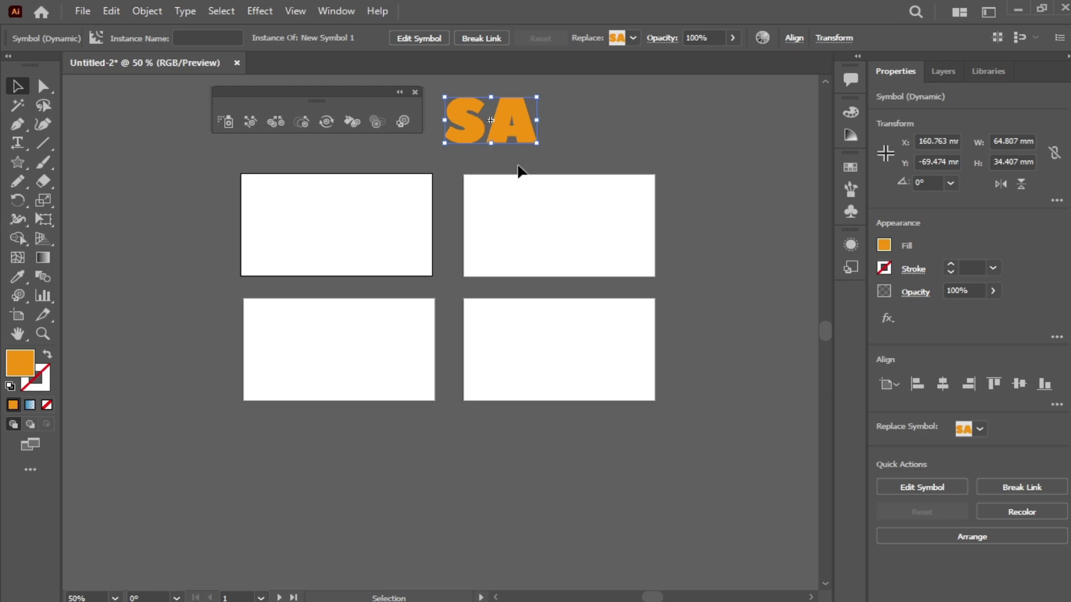
left_click_drag(513, 136, 583, 213)
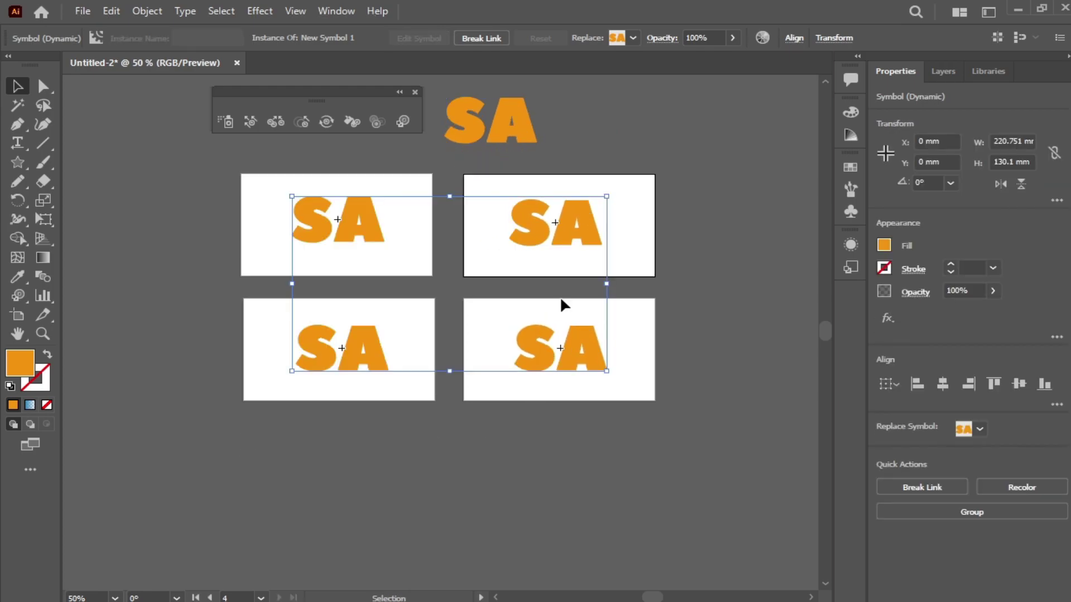
left_click(547, 180)
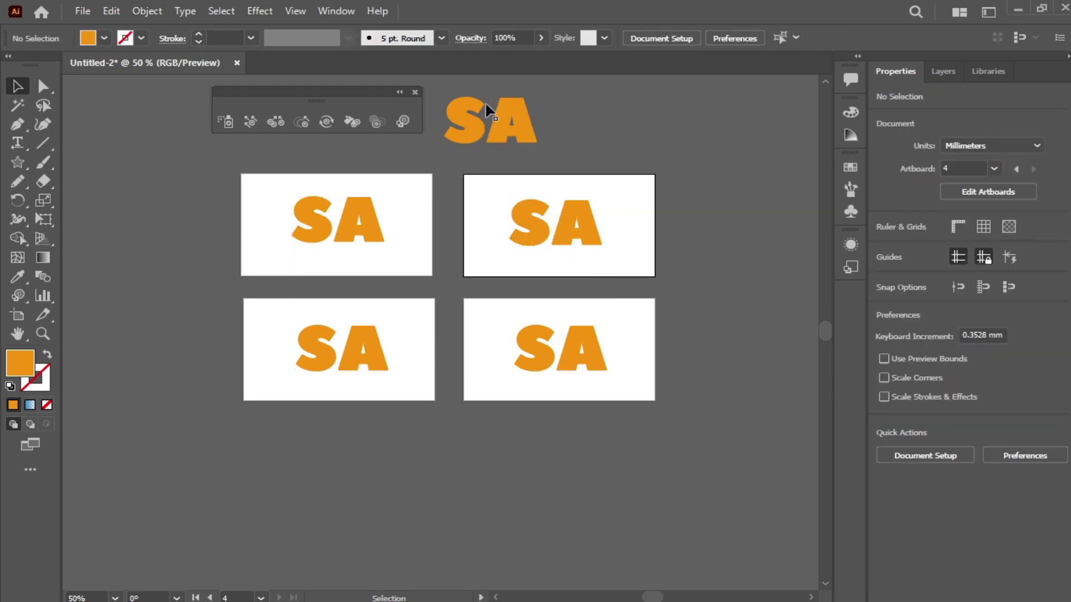
Try colouring only the letter A red, undo it, and reselect the top SA symbol.
left_click(511, 113)
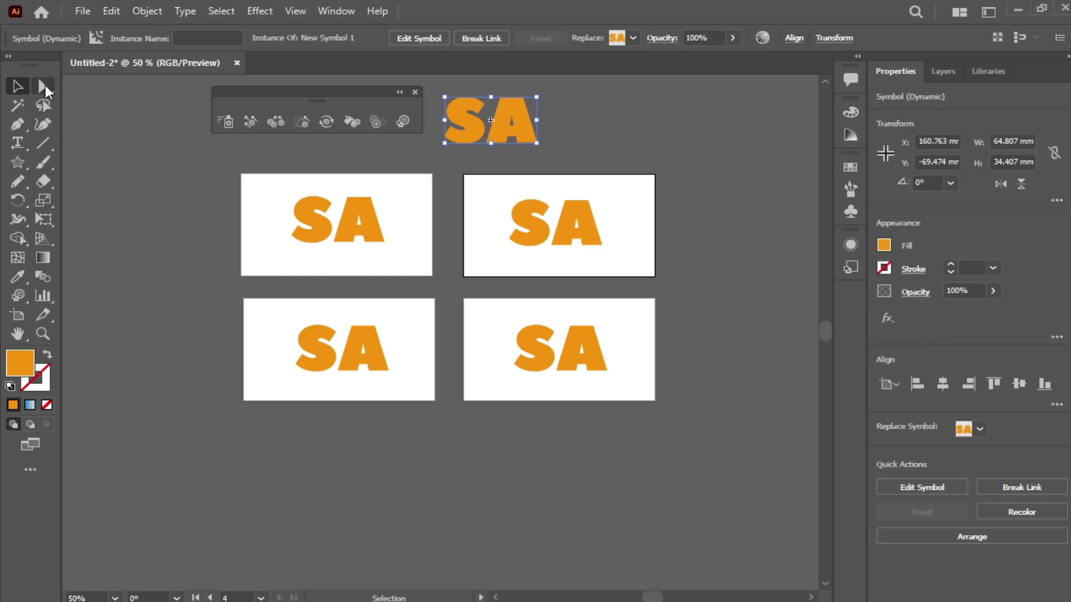
left_click(45, 88)
left_click(163, 143)
left_click(514, 111)
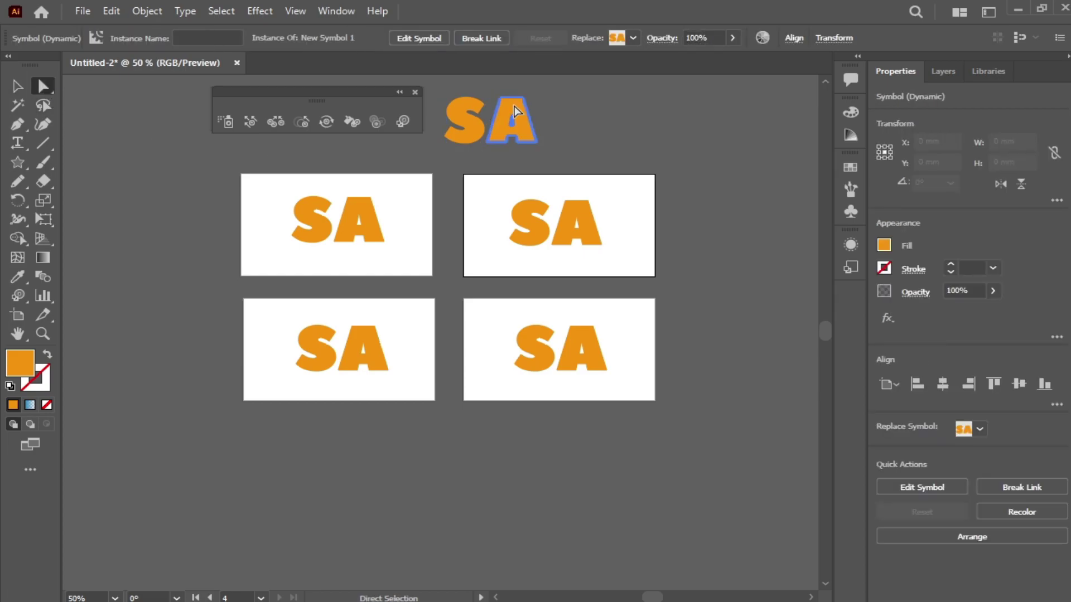
left_click(884, 246)
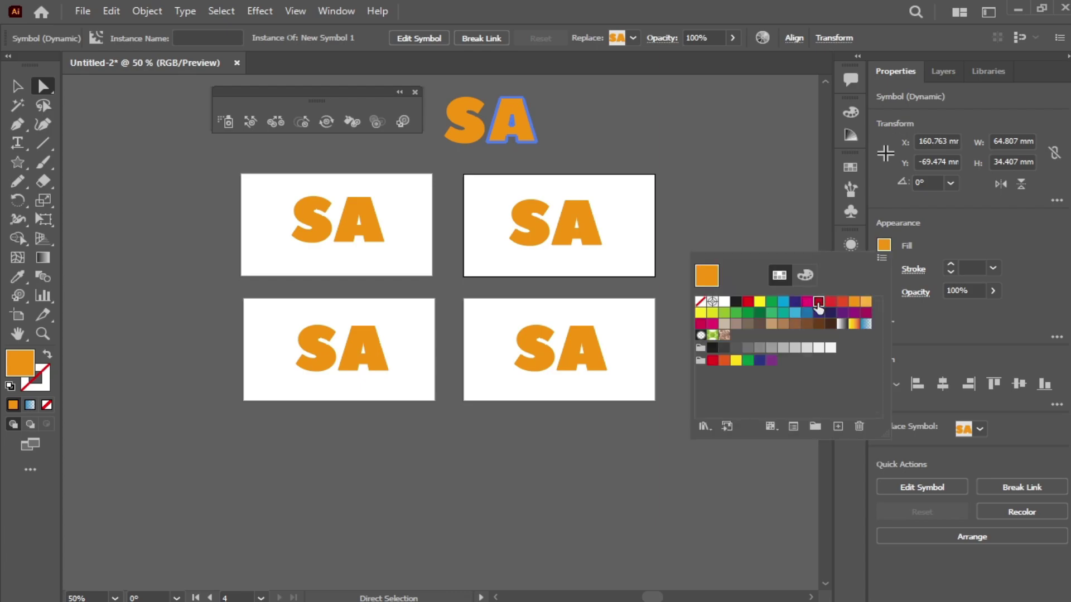
left_click(818, 302)
key("v")
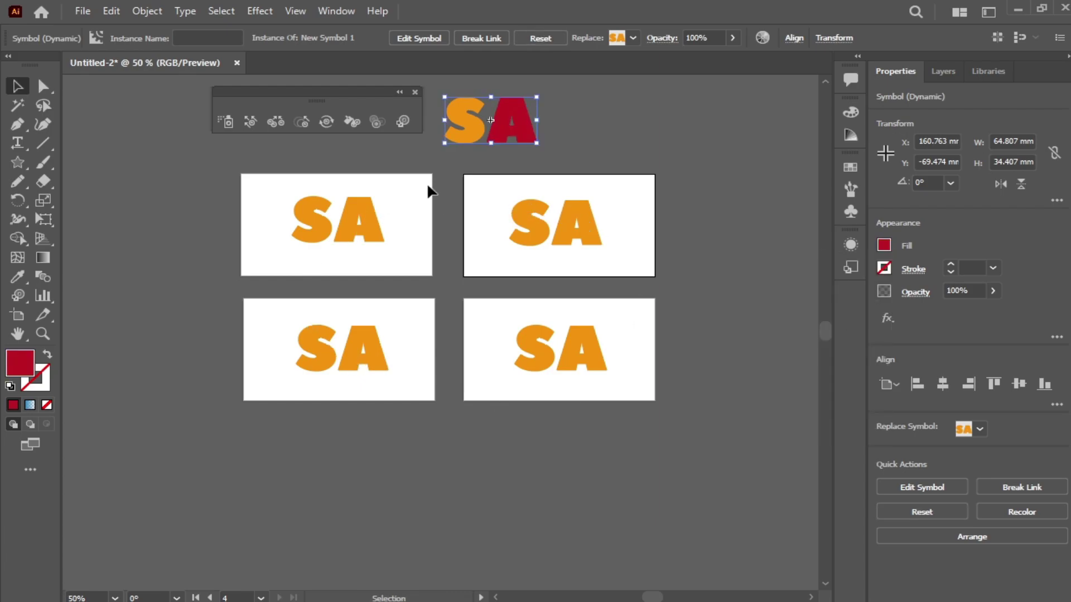
key("ctrl+z")
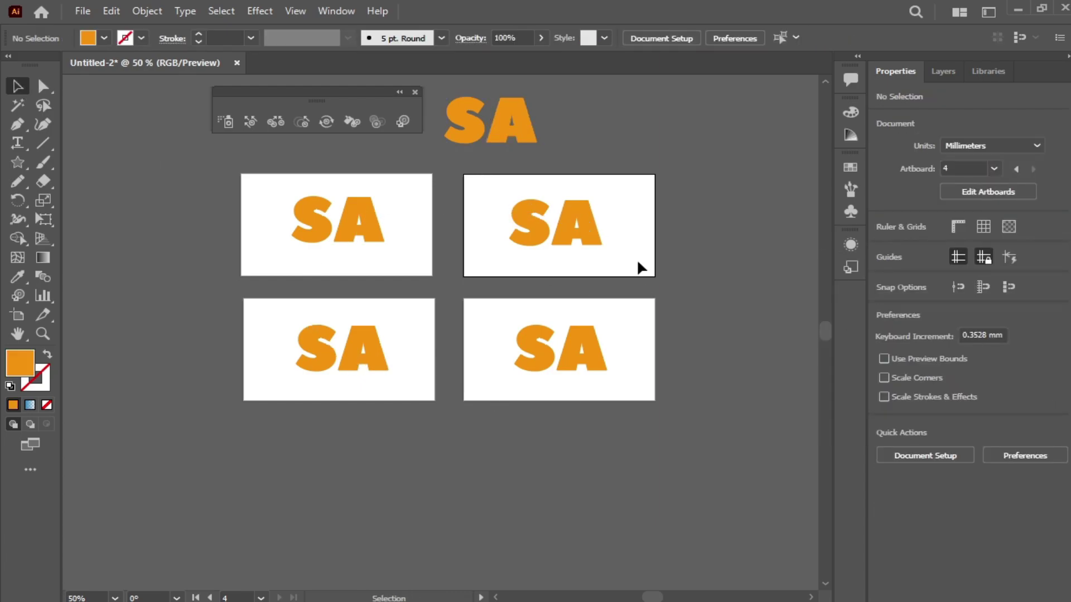
left_click(521, 136)
Change the SA symbol's fill to red in isolation mode so all copies update.
double_click(521, 136)
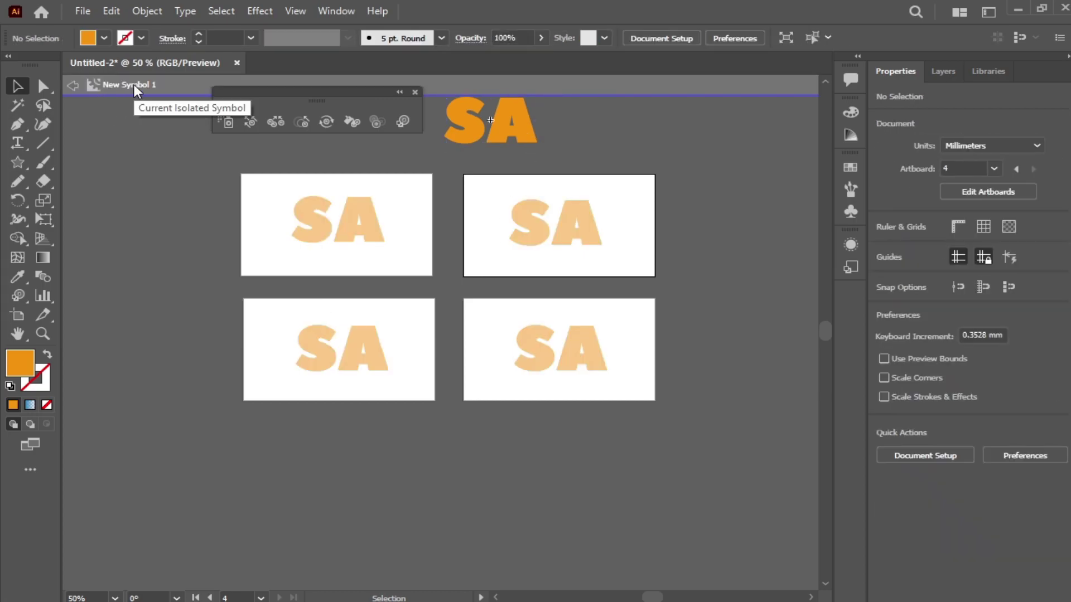
left_click_drag(514, 131, 540, 148)
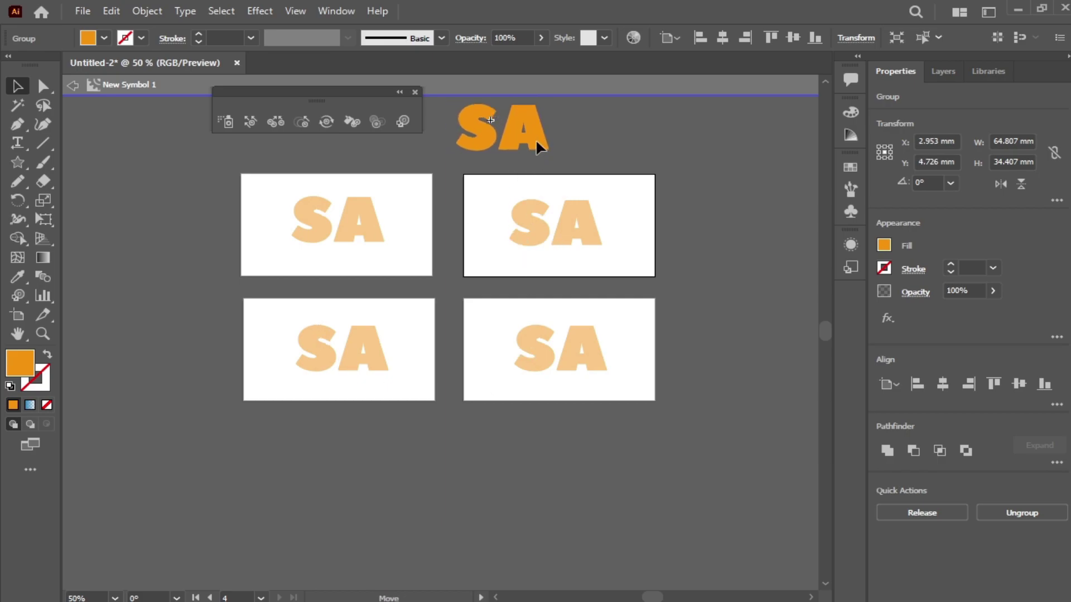
left_click(885, 246)
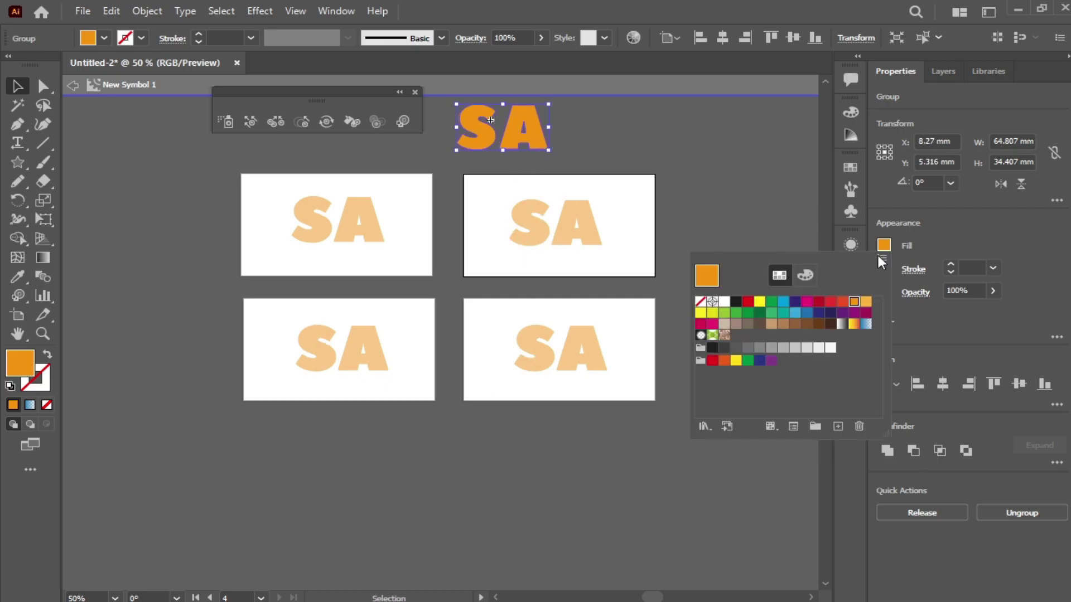
left_click(818, 302)
double_click(725, 193)
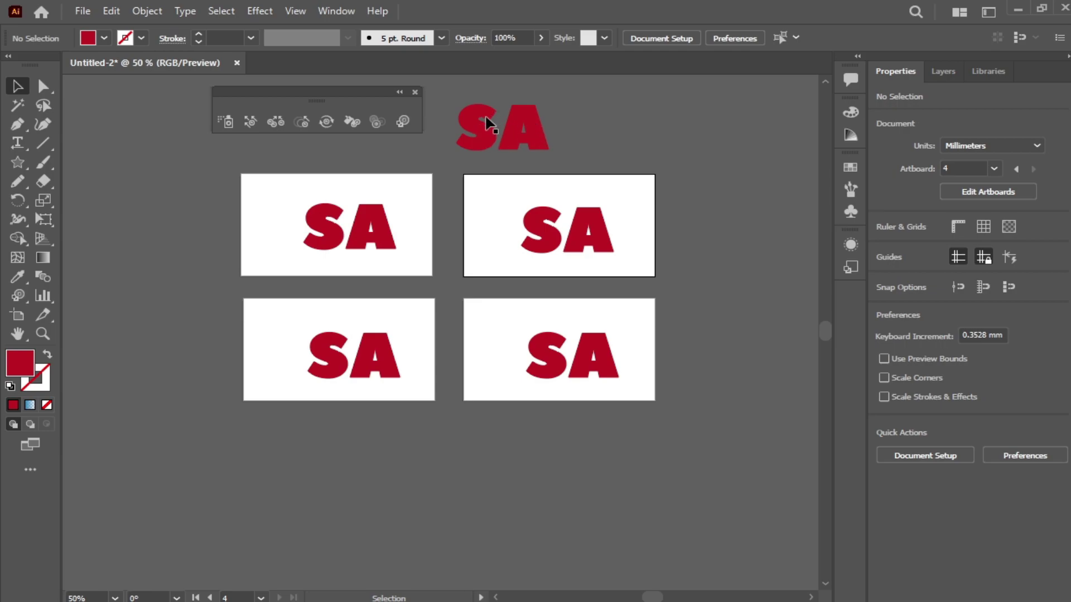
Tilt the SA symbol slightly counter-clockwise inside the symbol so every copy follows.
left_click(491, 124)
double_click(515, 136)
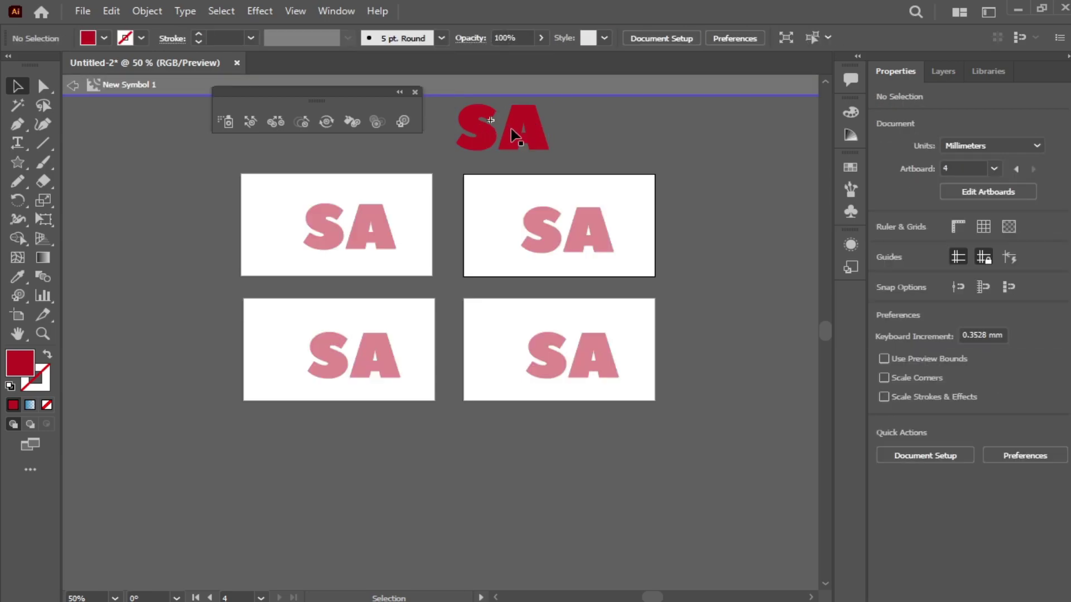
left_click(515, 135)
mouse_move(554, 162)
left_mouse_down()
mouse_move(595, 144)
mouse_move(582, 135)
left_mouse_up()
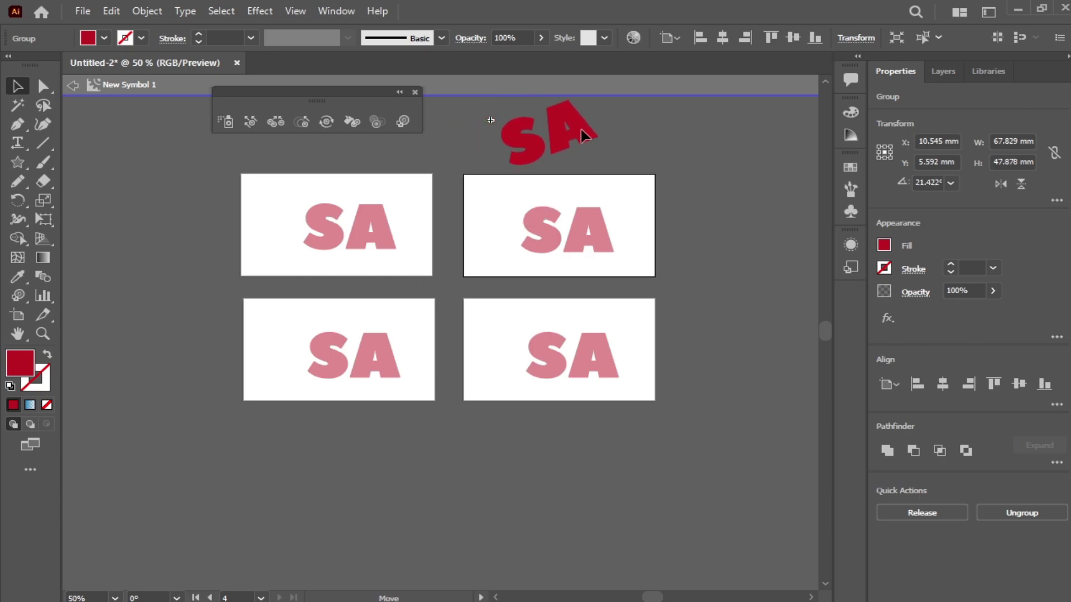
double_click(187, 184)
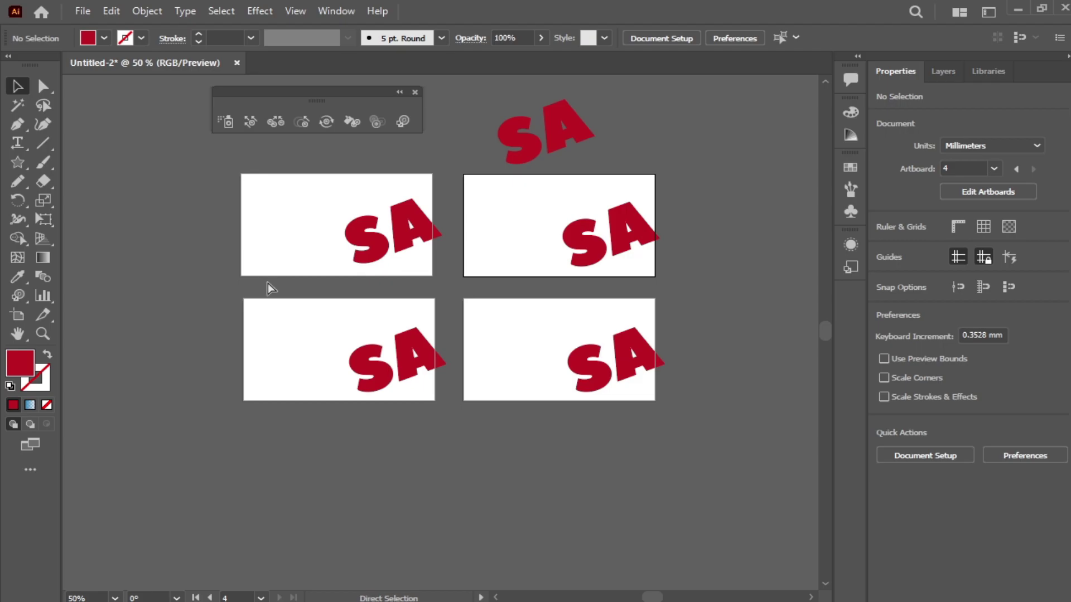
Undo the SA tilt, break its symbol link into a plain group, and delete the SA symbol.
key("ctrl+z")
key("ctrl+z")
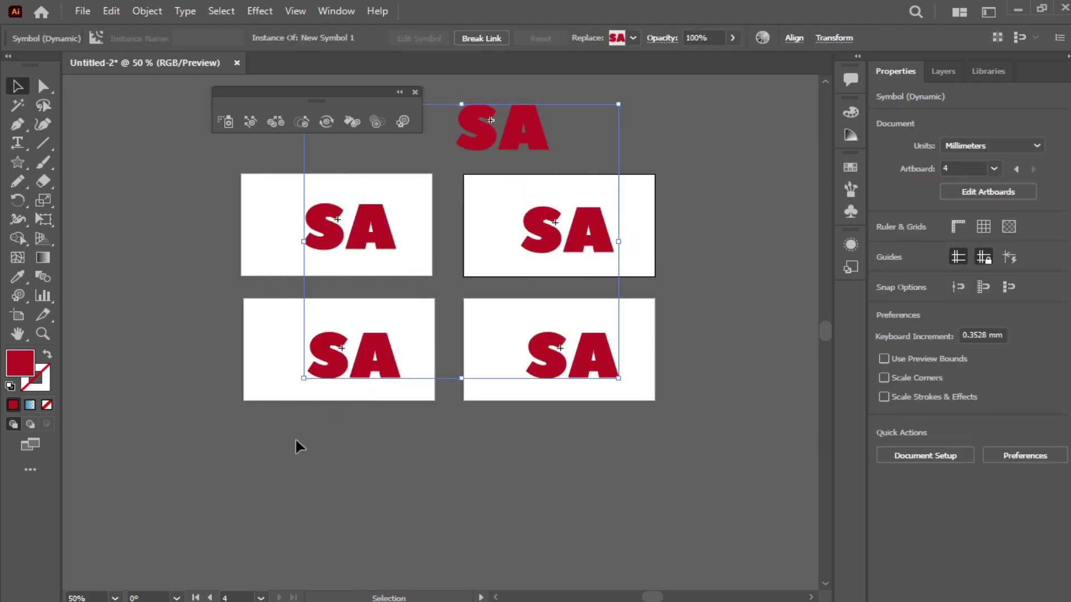
key("ctrl+z")
key("ctrl+z")
key("ctrl+z")
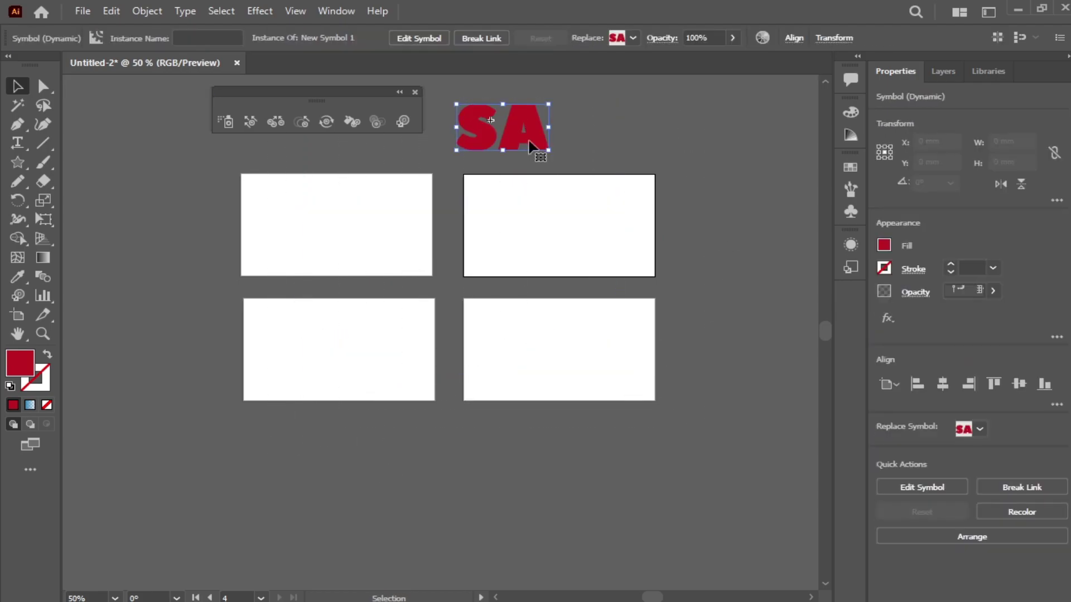
left_click(851, 212)
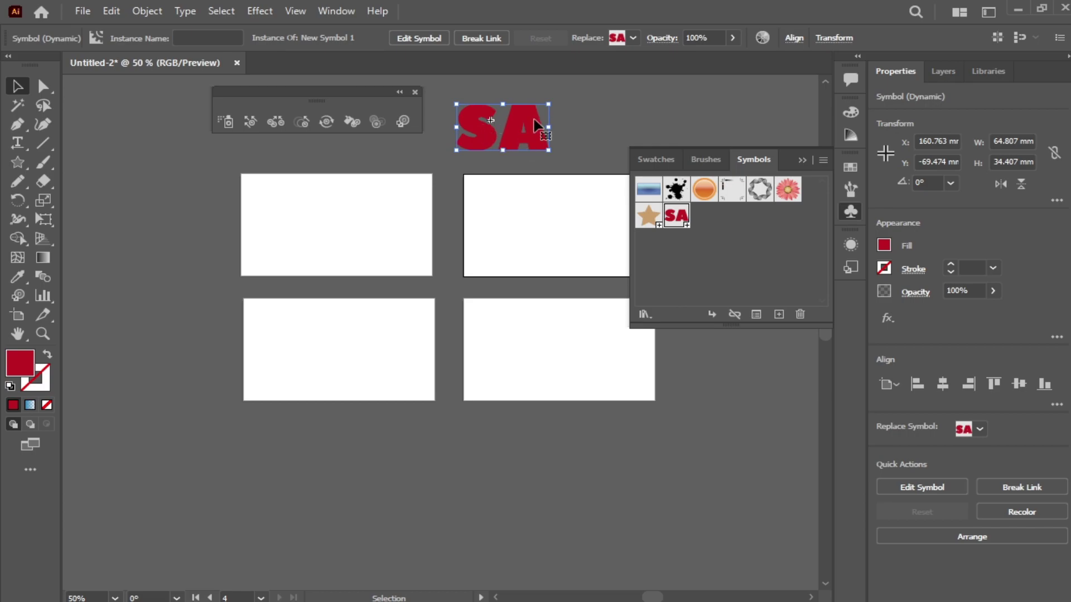
left_click(735, 315)
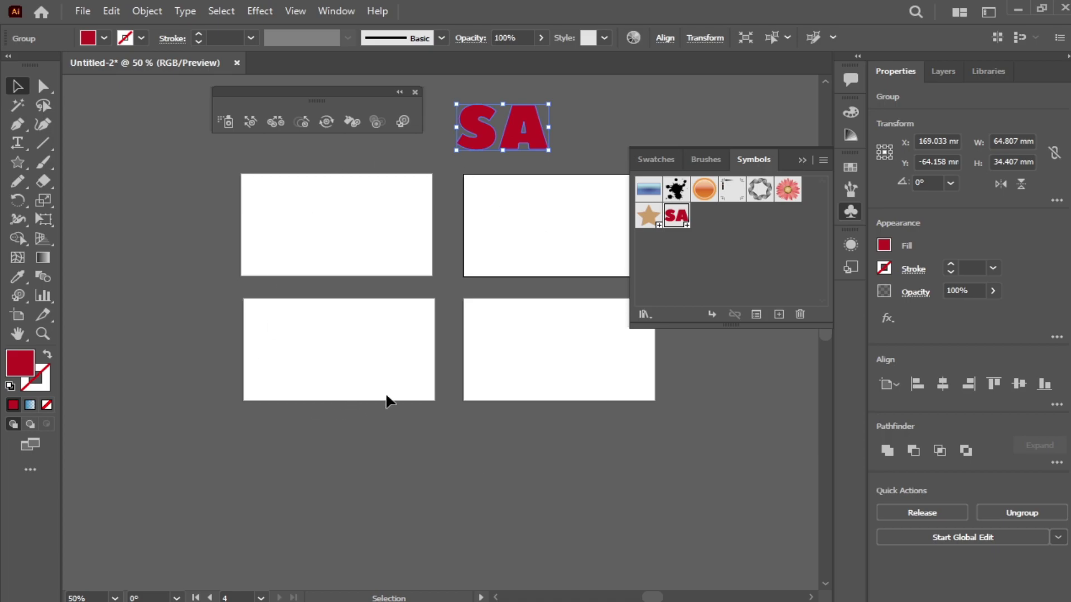
left_click(801, 314)
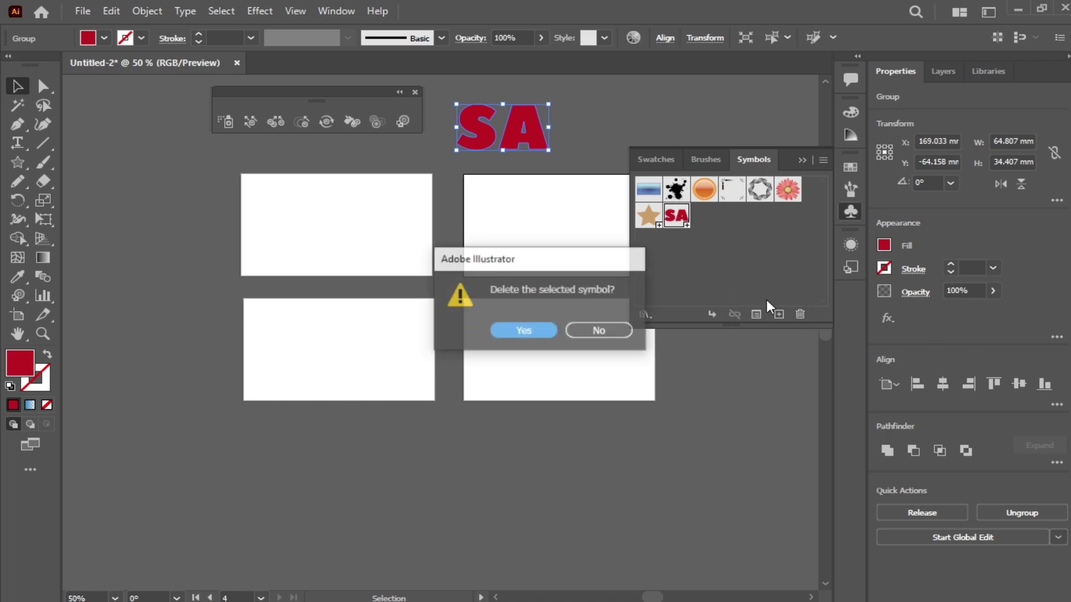
left_click(524, 331)
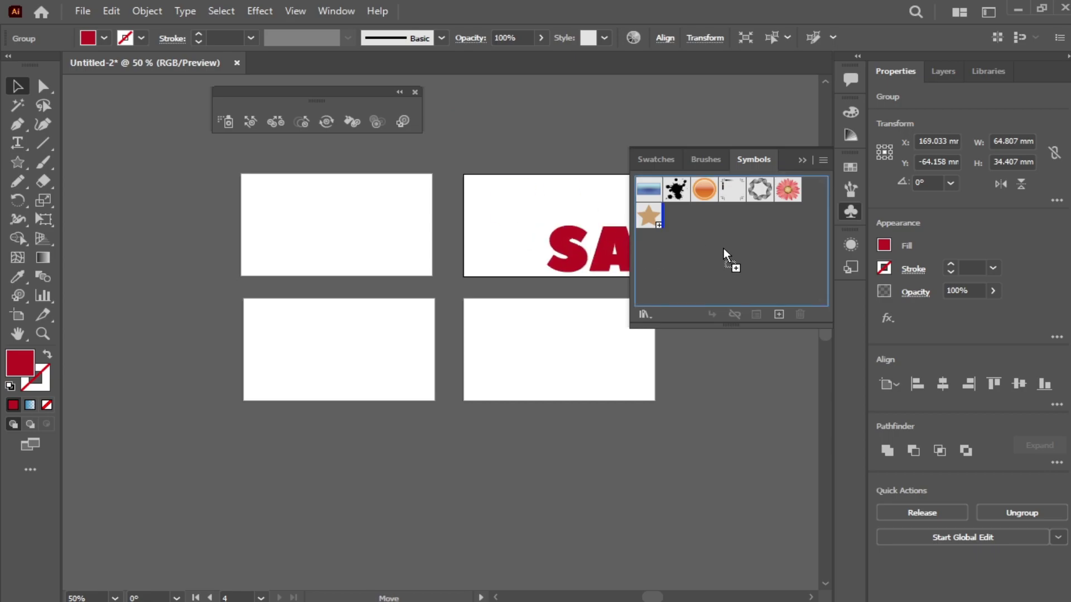
Convert the red SA group into a new static symbol in the Symbols panel.
left_click_drag(527, 121, 731, 258)
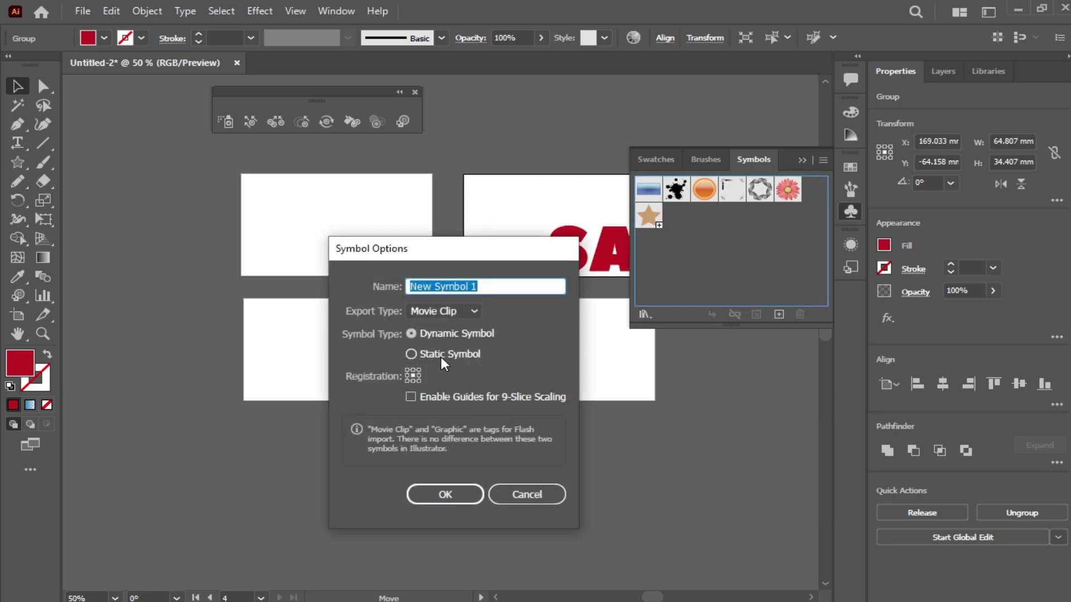
left_click(411, 354)
left_click(445, 495)
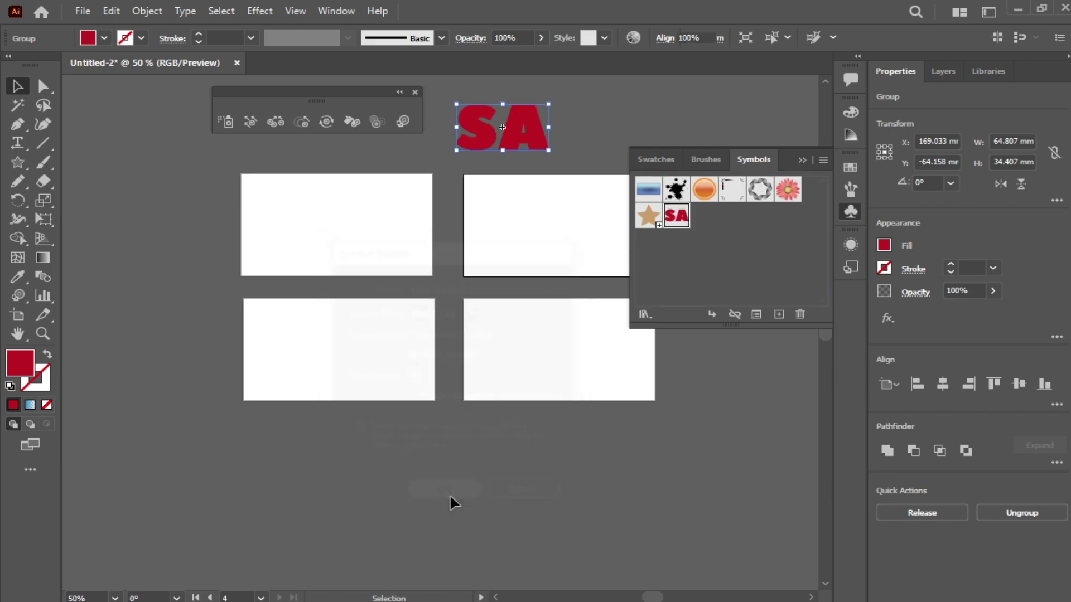
left_click(530, 126)
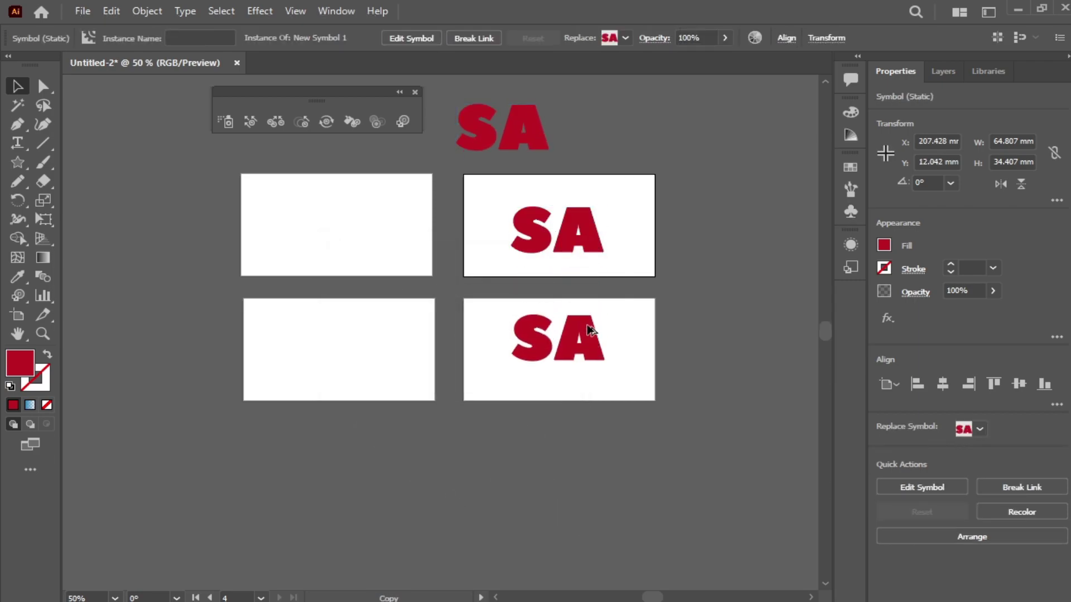
Select the top SA symbol copy using the Direct Selection tool.
left_click(43, 85)
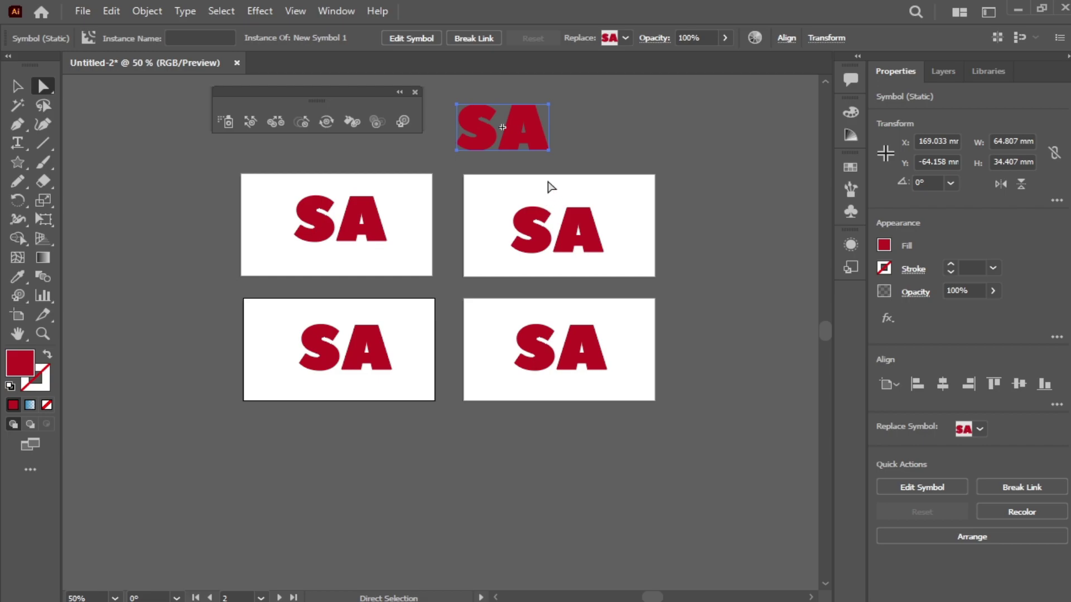
left_click(602, 139)
left_click(541, 145)
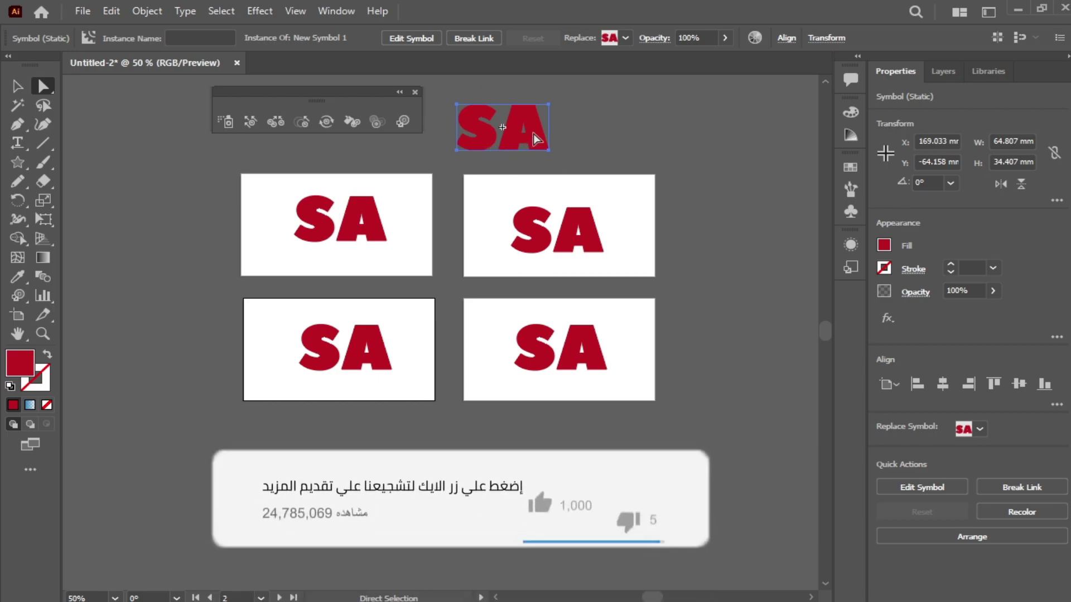
Reselect the top SA symbol and return to the Selection tool.
left_click(598, 122)
left_click(536, 133)
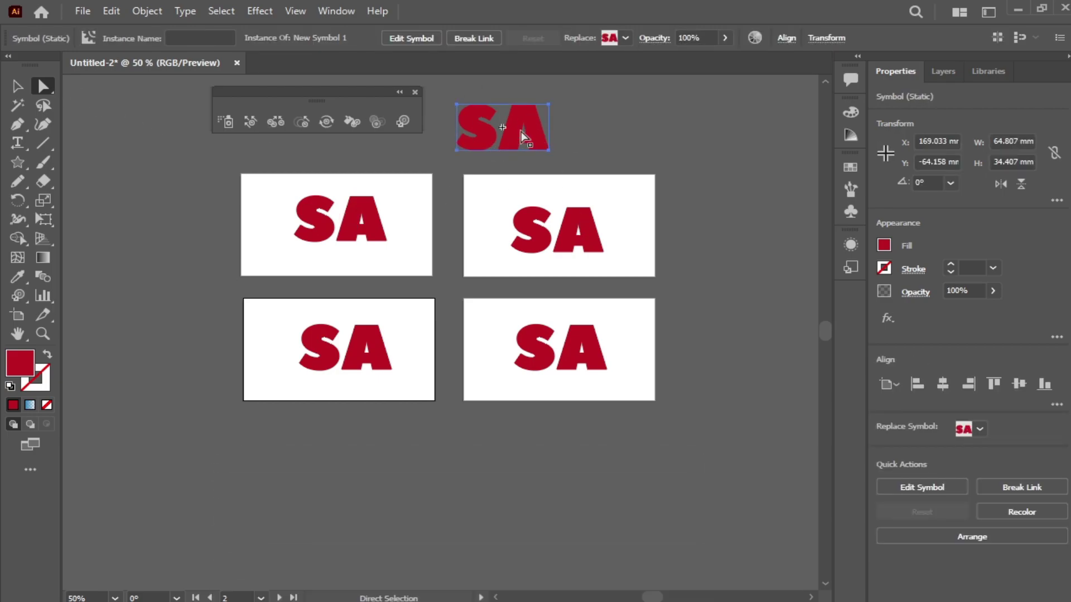
key("v")
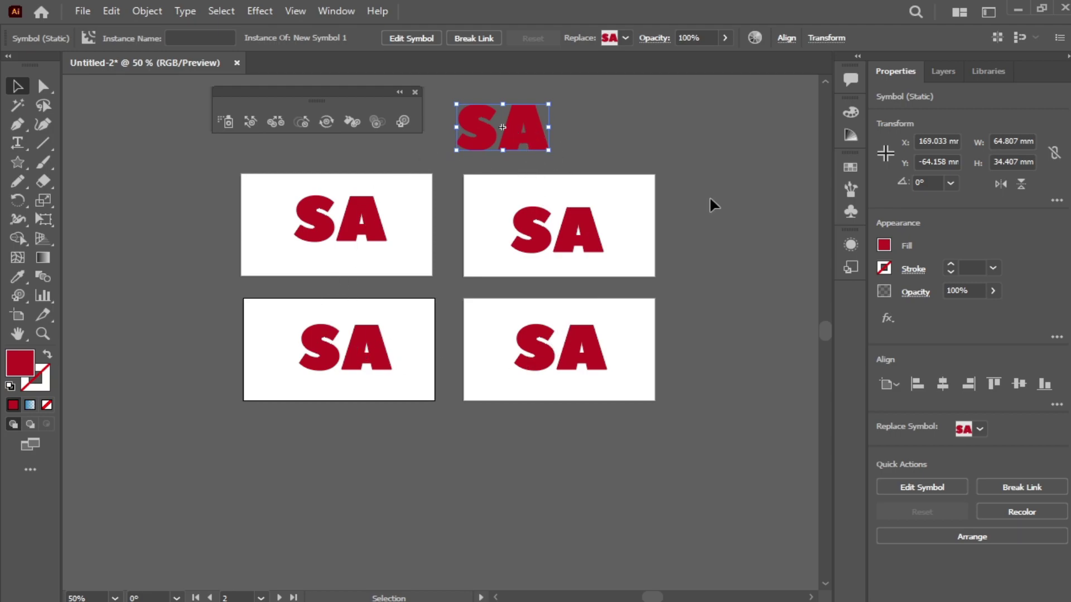
Edit the SA symbol, recolour its lettering orange, and check the artboard copies updated.
double_click(527, 125)
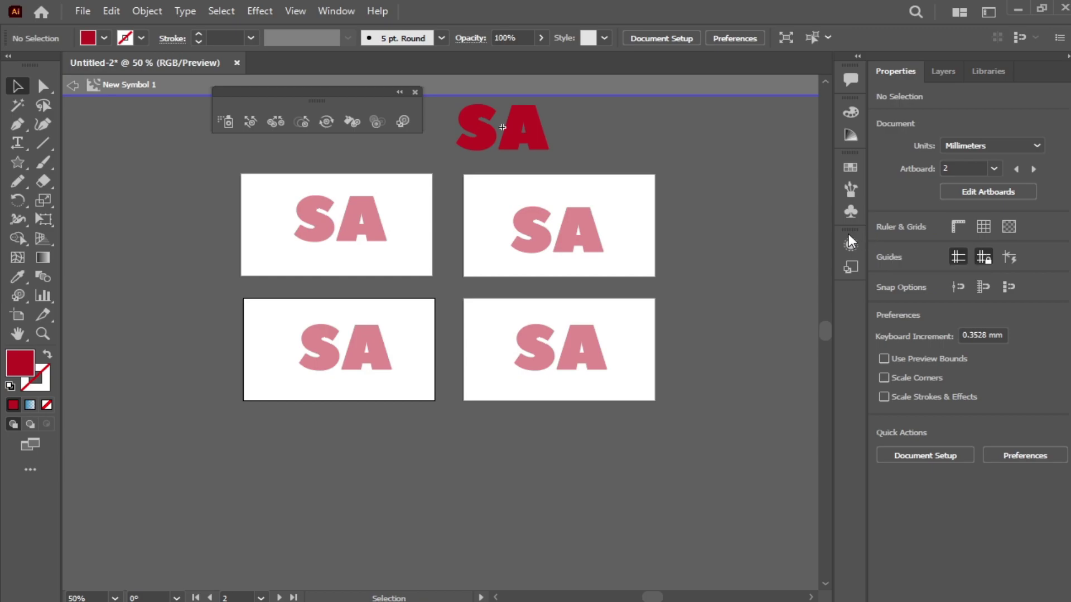
left_click(540, 139)
left_click(885, 248)
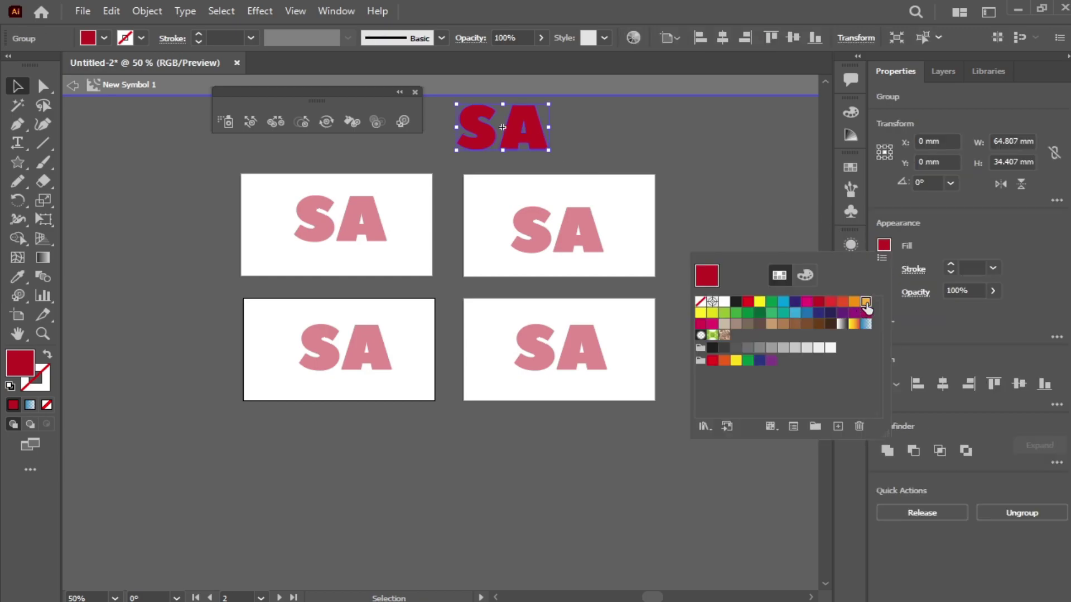
left_click(731, 332)
double_click(723, 193)
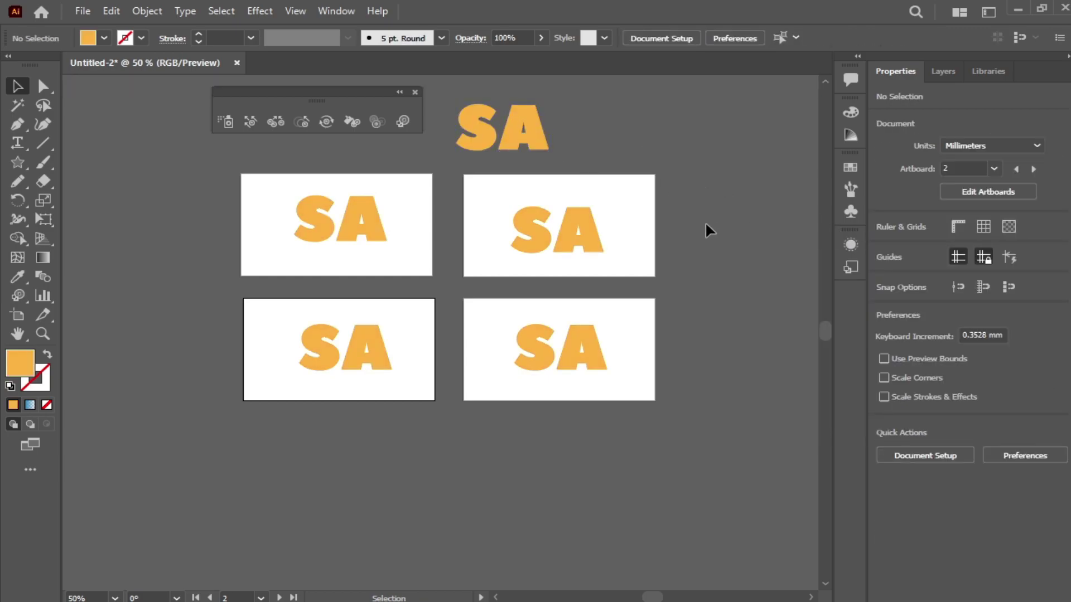
left_click(554, 207)
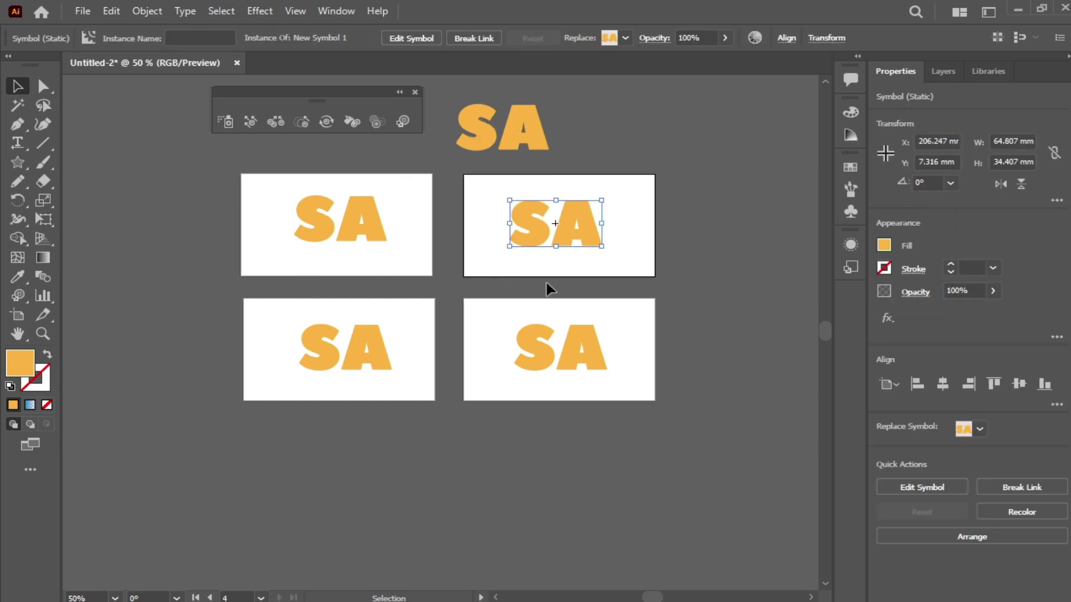
left_click(678, 217)
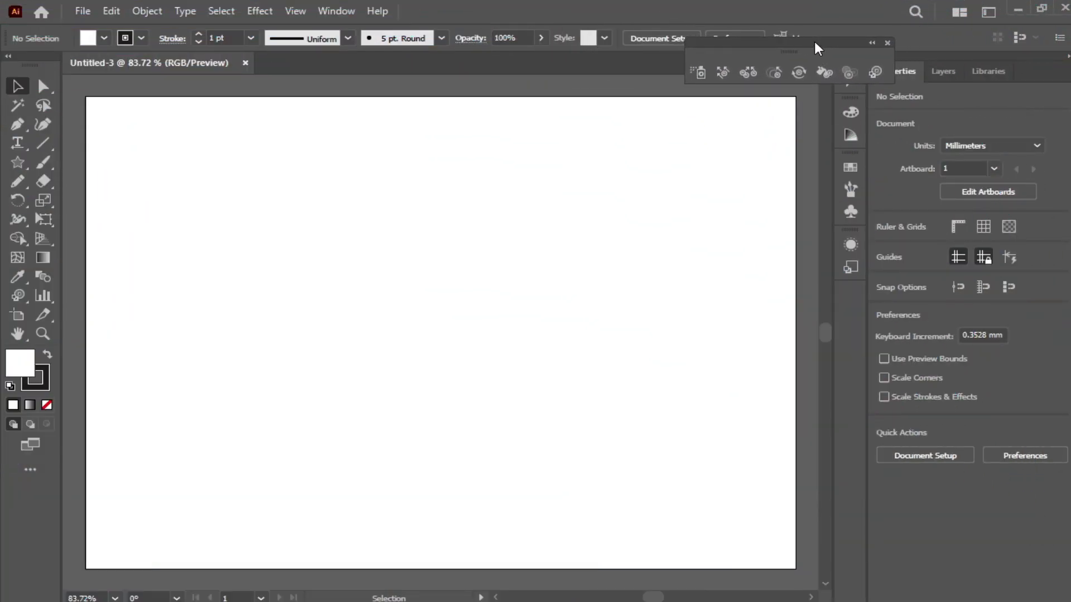
Move the floating panel aside and create an exact 297 × 210 mm rectangle.
left_click_drag(815, 42, 265, 142)
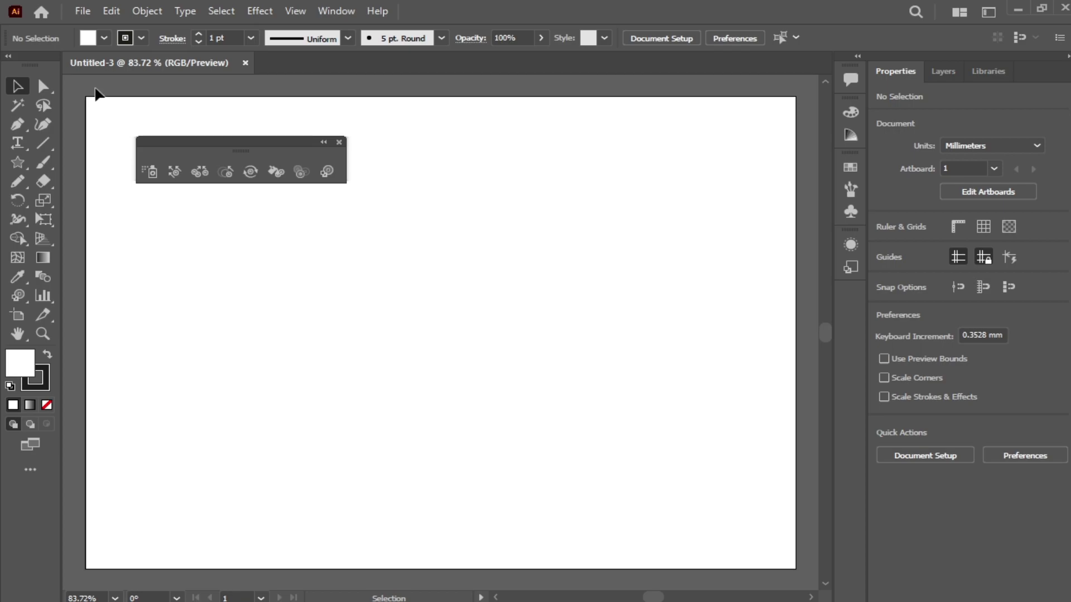
left_click(18, 162)
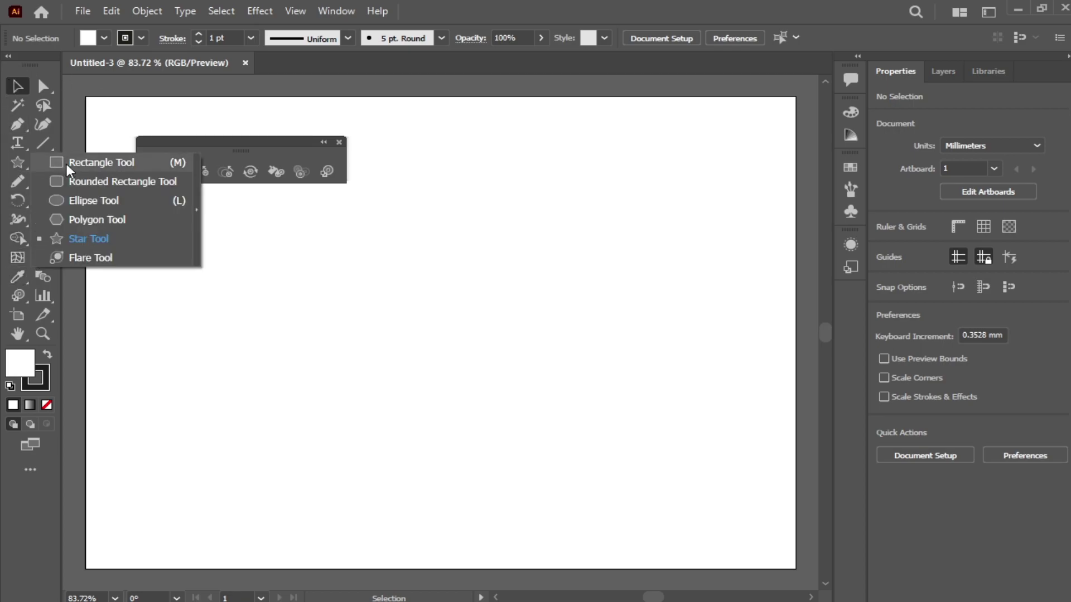
left_click(71, 165)
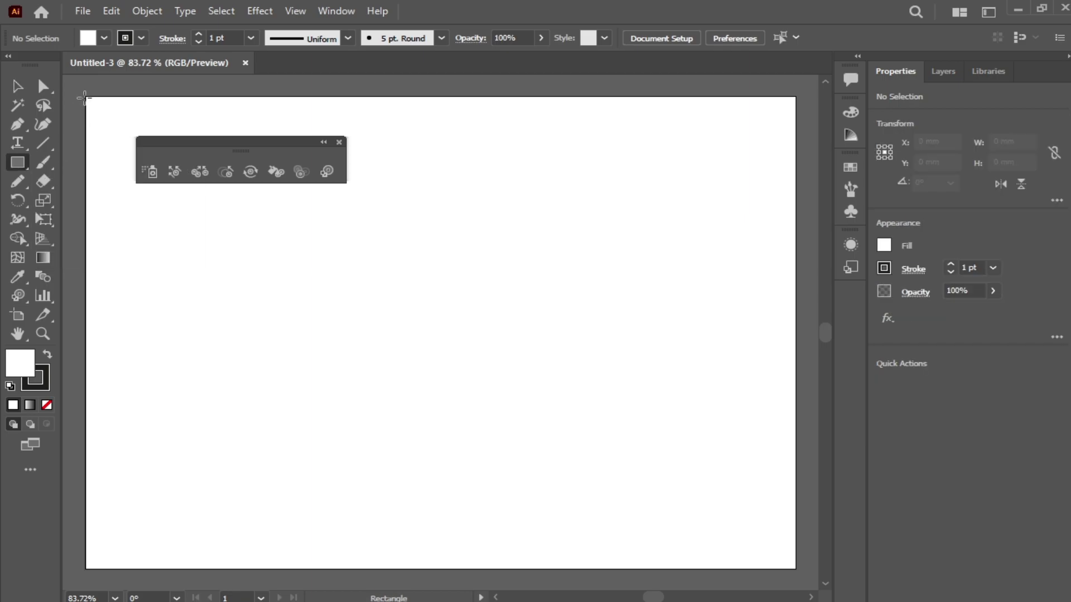
left_click(486, 234)
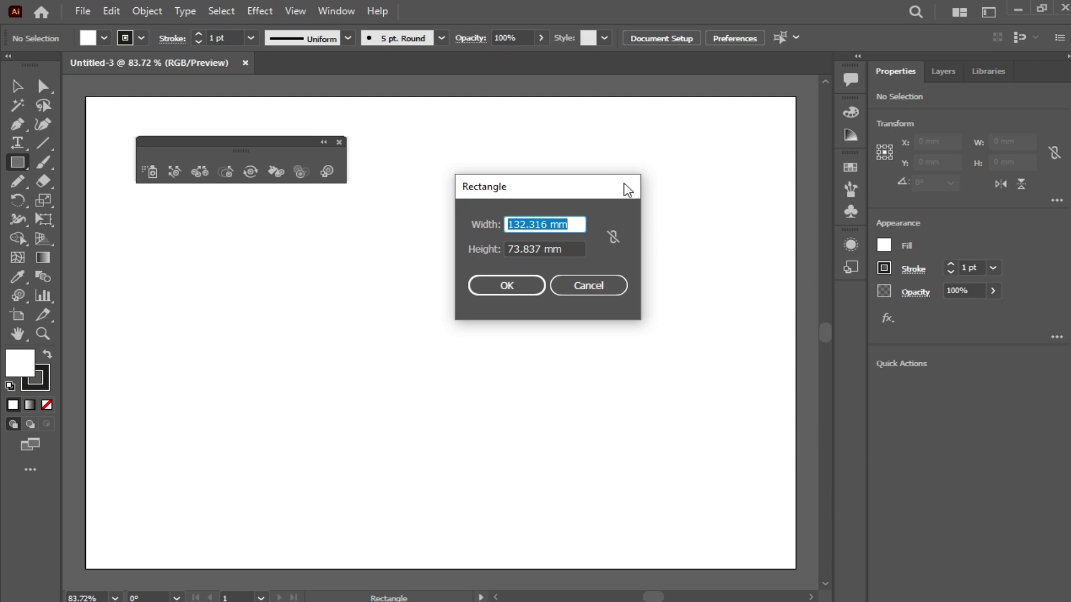
type("297")
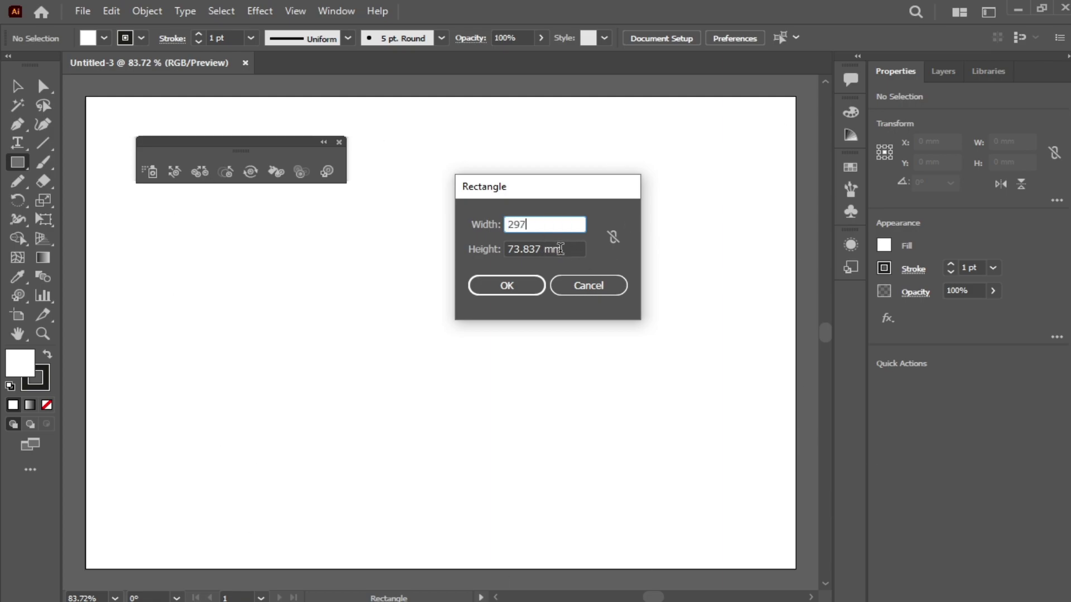
key("Tab")
type("21")
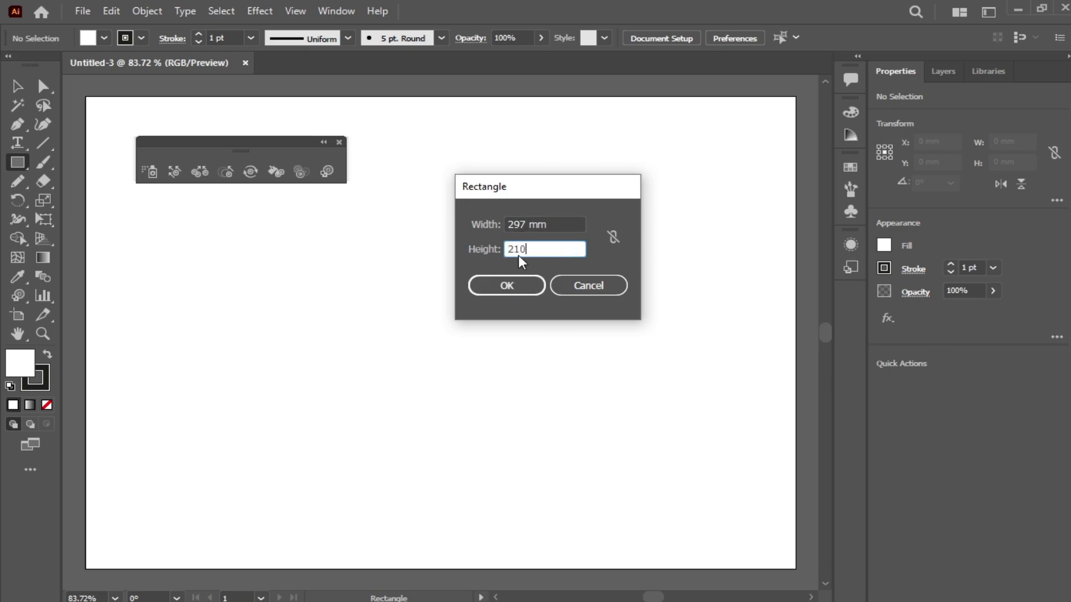
left_click(507, 284)
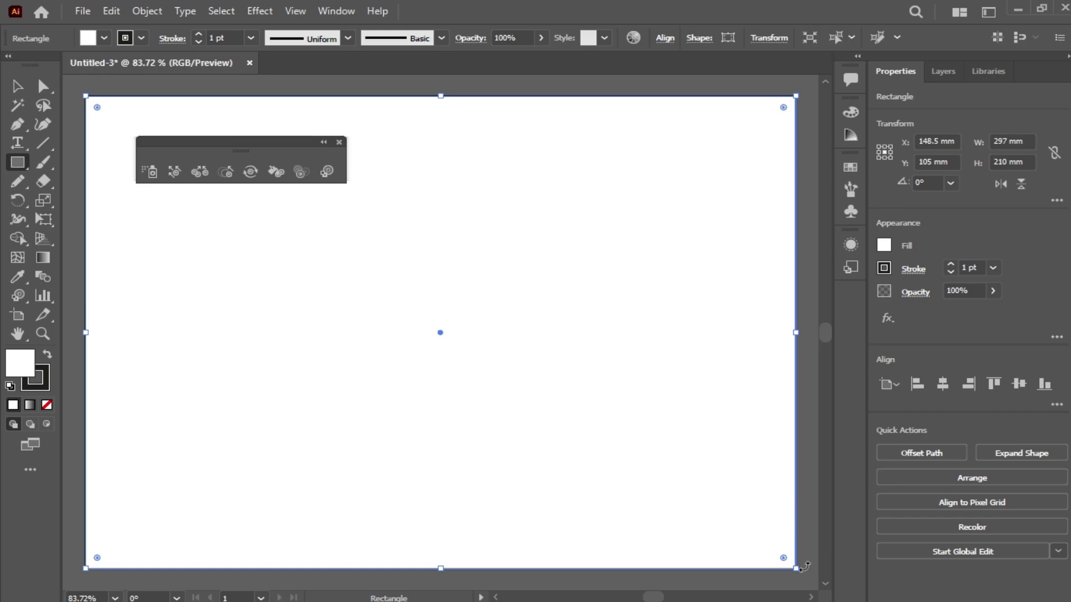
Remove the rectangle's outline and fill it with a gradient.
left_click(45, 389)
left_click(47, 406)
left_click(21, 365)
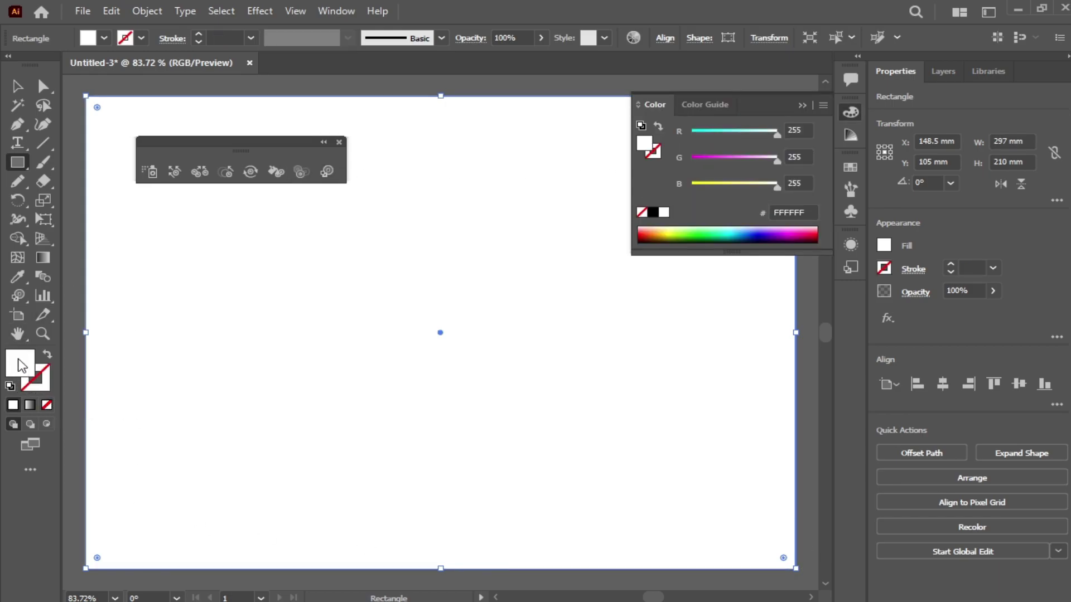
left_click(42, 256)
left_click(435, 330)
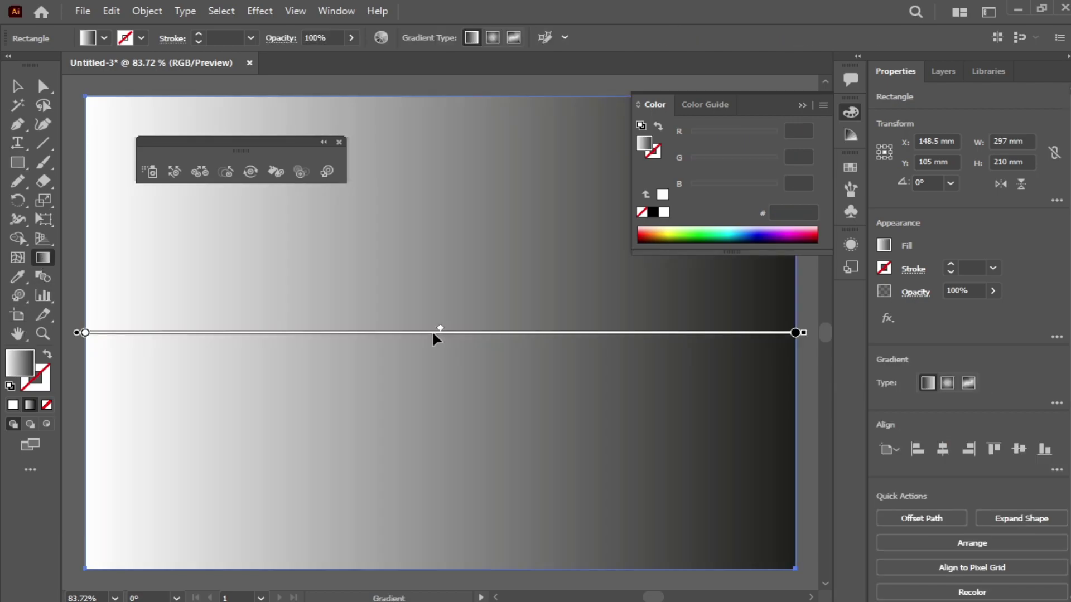
Set the gradient's right stop to a deep violet-purple.
double_click(795, 333)
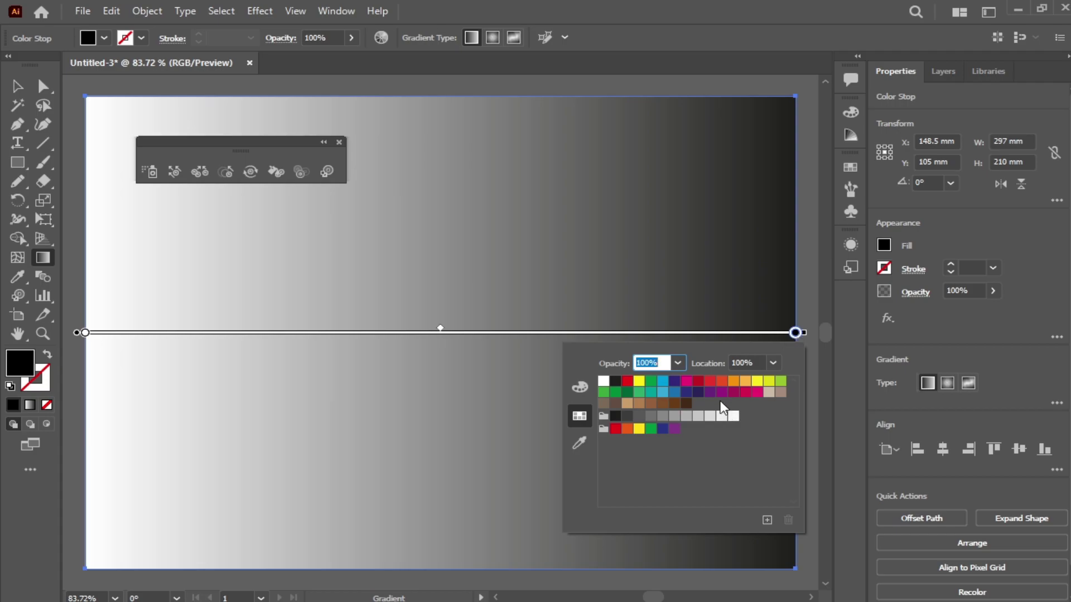
left_click(699, 393)
double_click(25, 367)
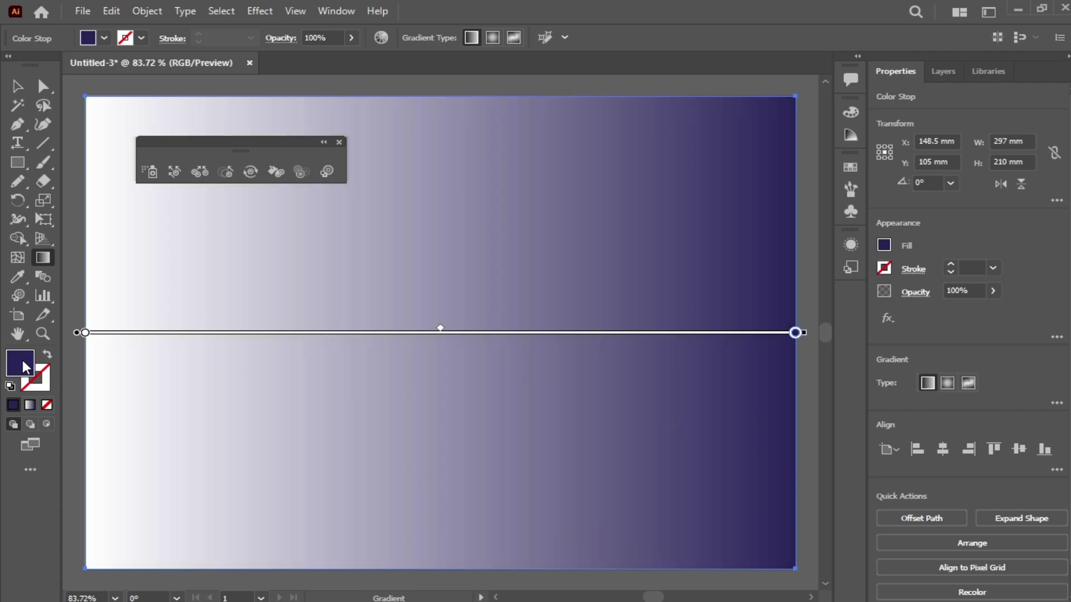
left_click_drag(676, 233, 674, 218)
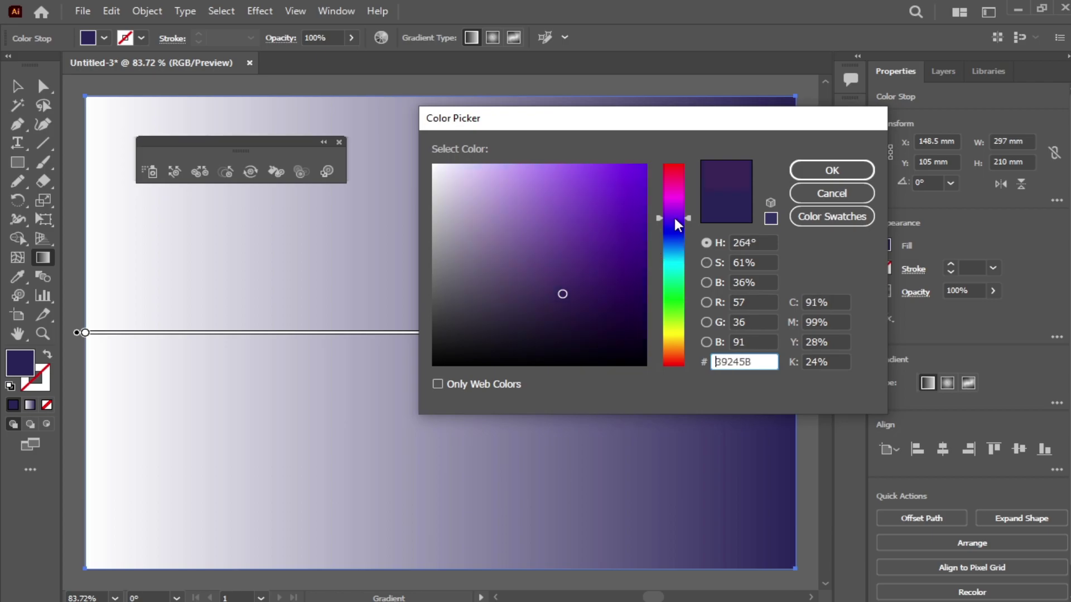
left_click(639, 277)
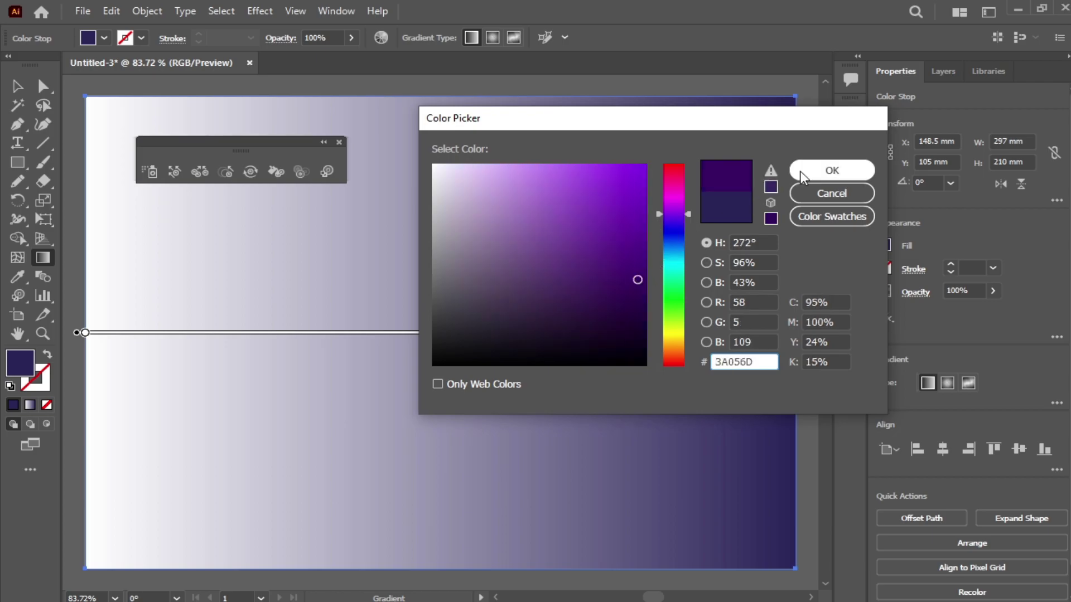
left_click(825, 165)
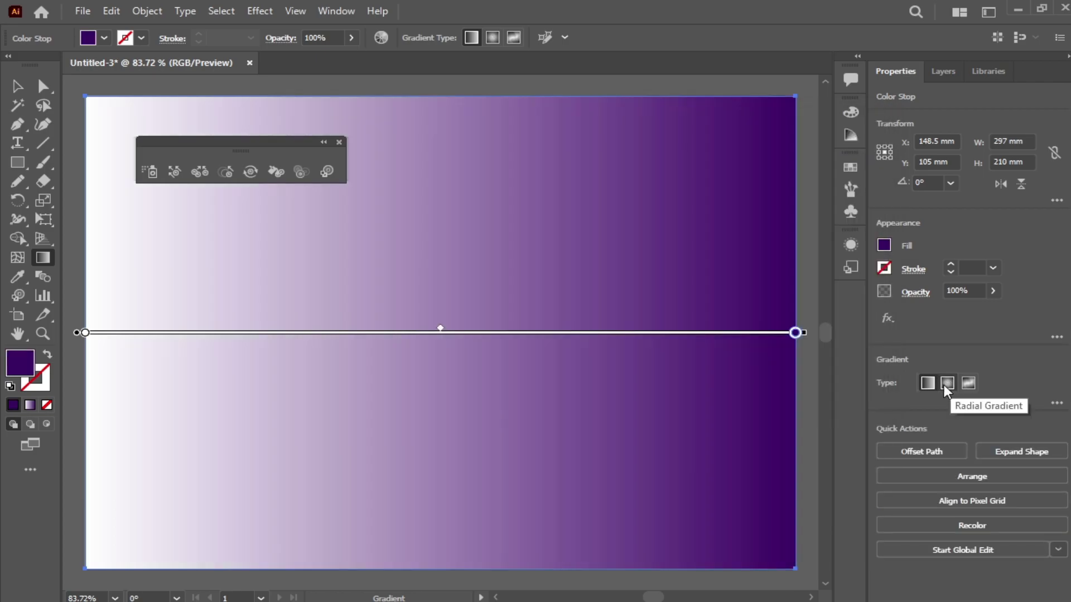
Make the gradient radial with a soft light-pink centre.
left_click(948, 383)
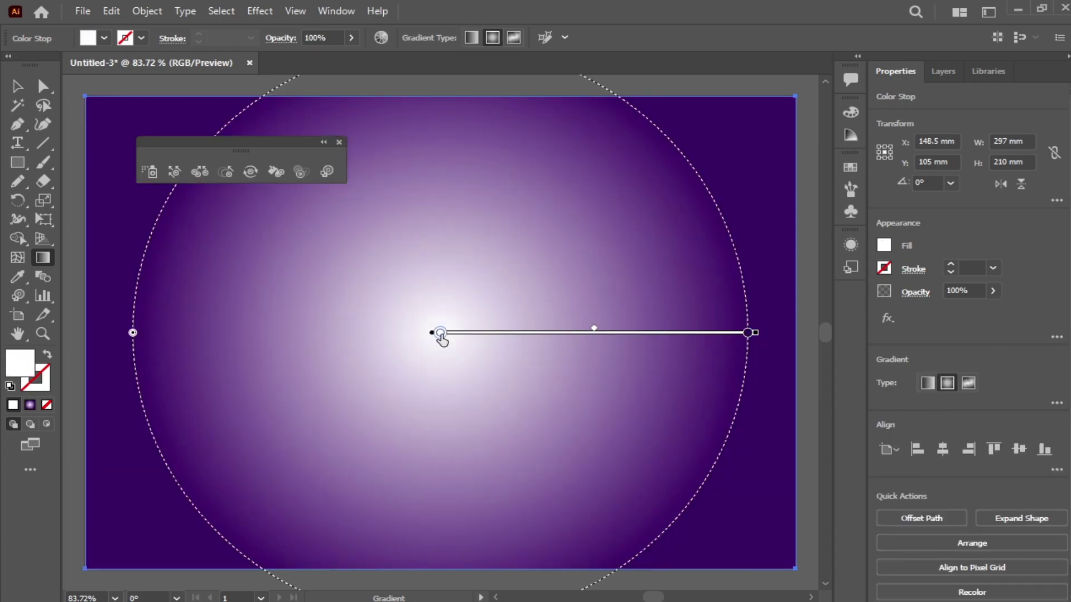
double_click(439, 333)
left_click(402, 392)
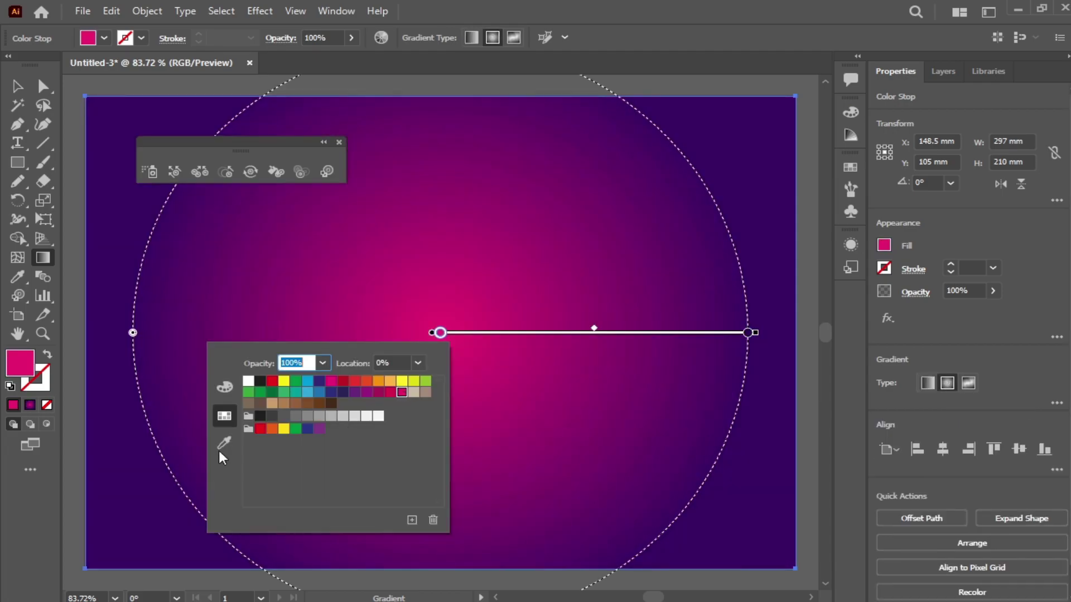
left_click(31, 367)
double_click(25, 359)
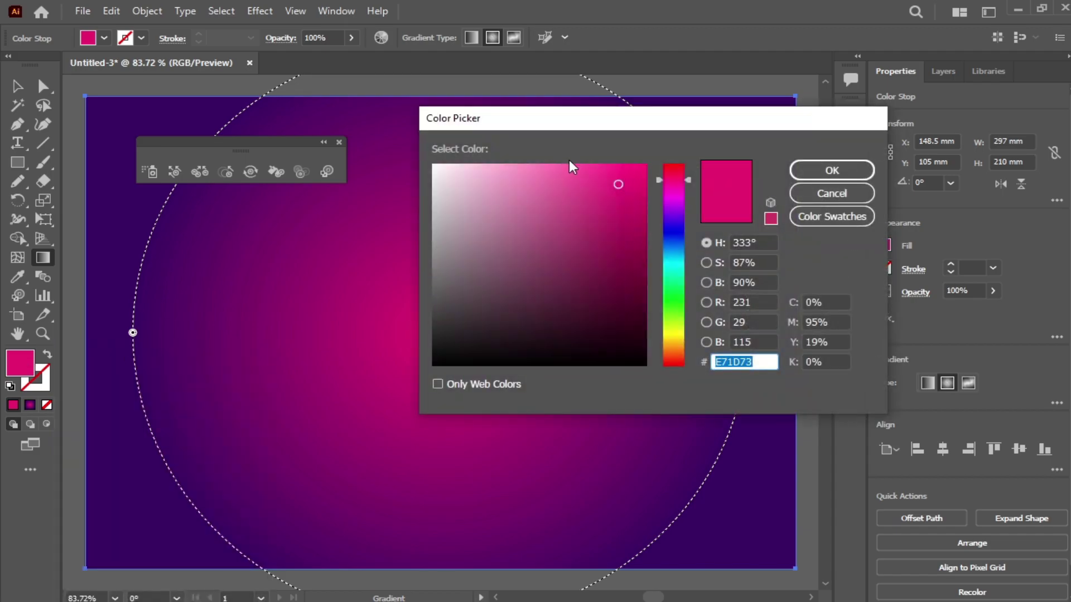
left_click_drag(569, 162, 491, 166)
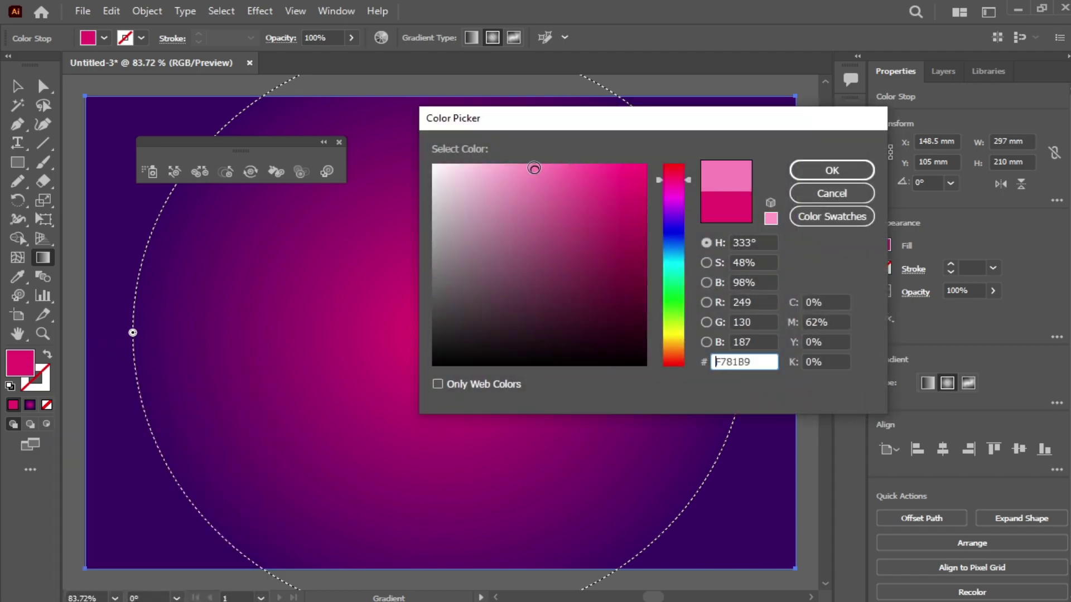
left_click(824, 173)
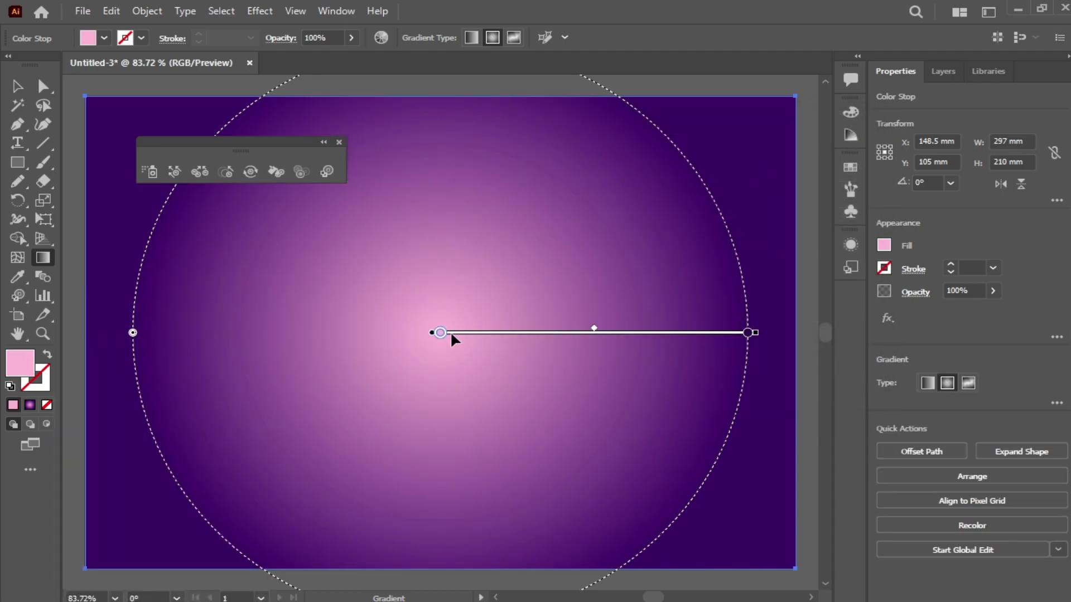
Tighten the pink glow and redraw it spreading from lower left to upper right.
left_click_drag(595, 333, 522, 333)
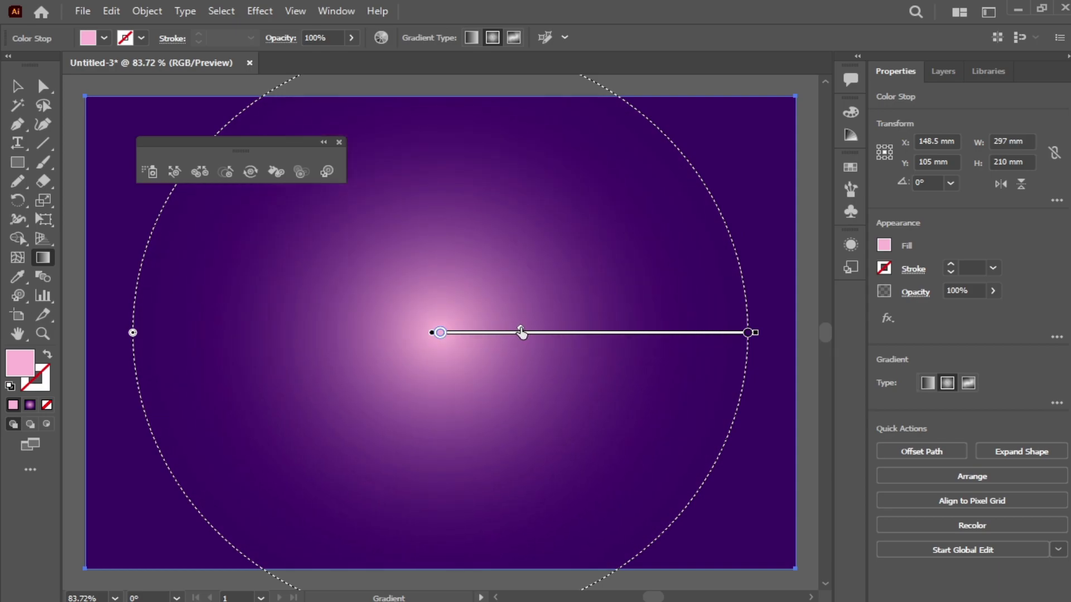
left_click_drag(371, 365, 570, 155)
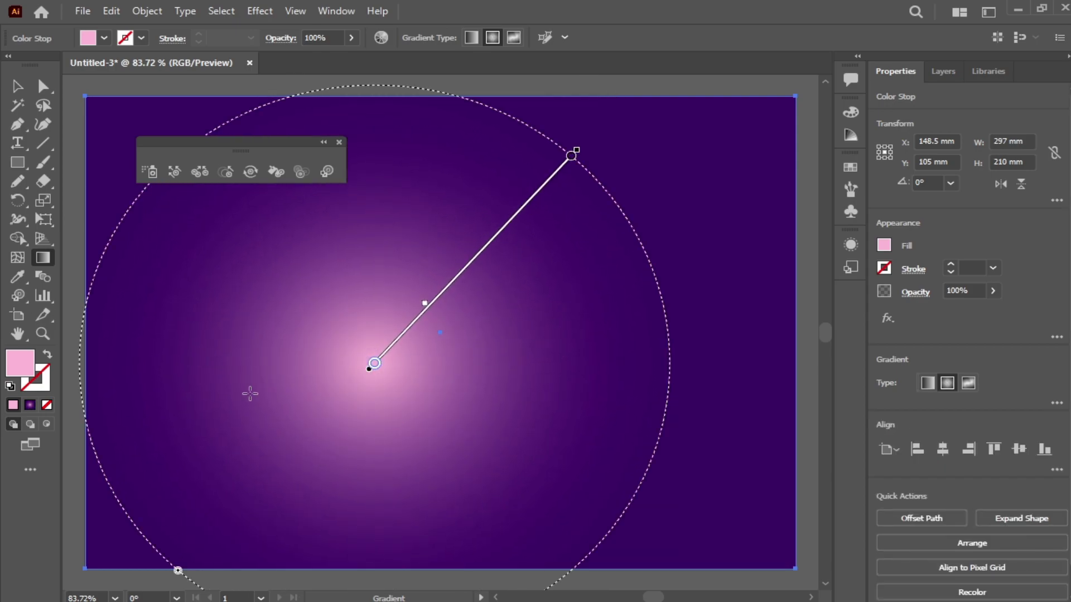
left_click(186, 457)
left_click_drag(184, 460, 476, 235)
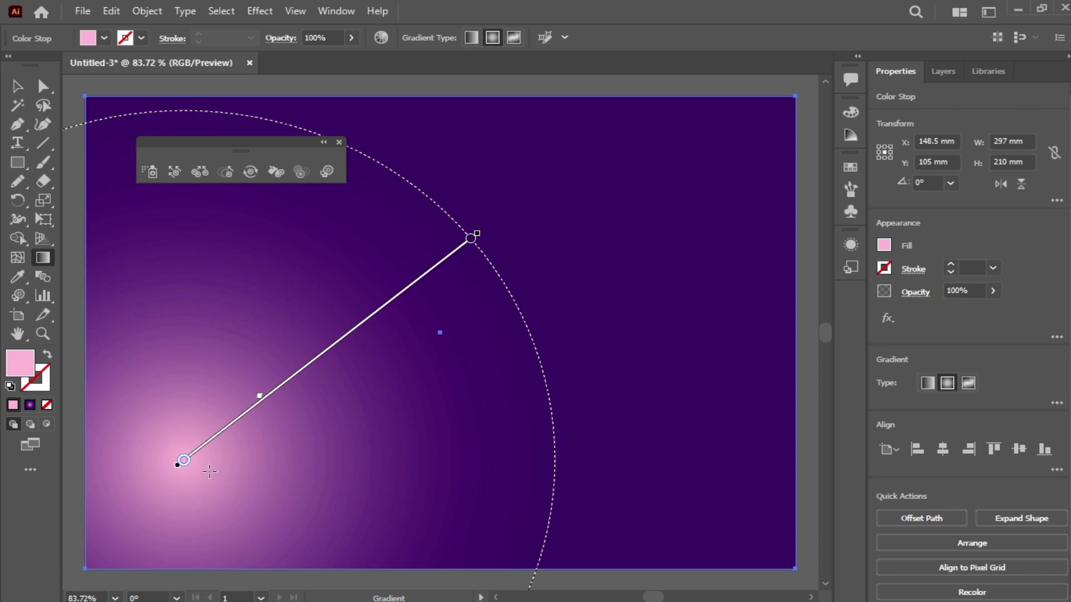
Convert to a freeform gradient with a purple top-right point, then reselect the rectangle.
left_click(969, 383)
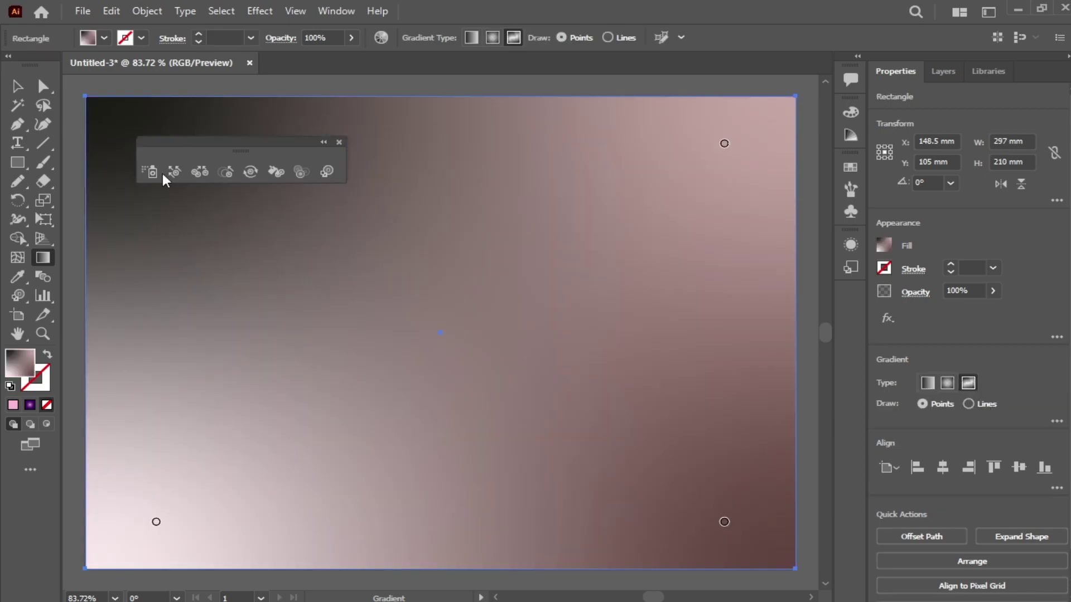
double_click(723, 145)
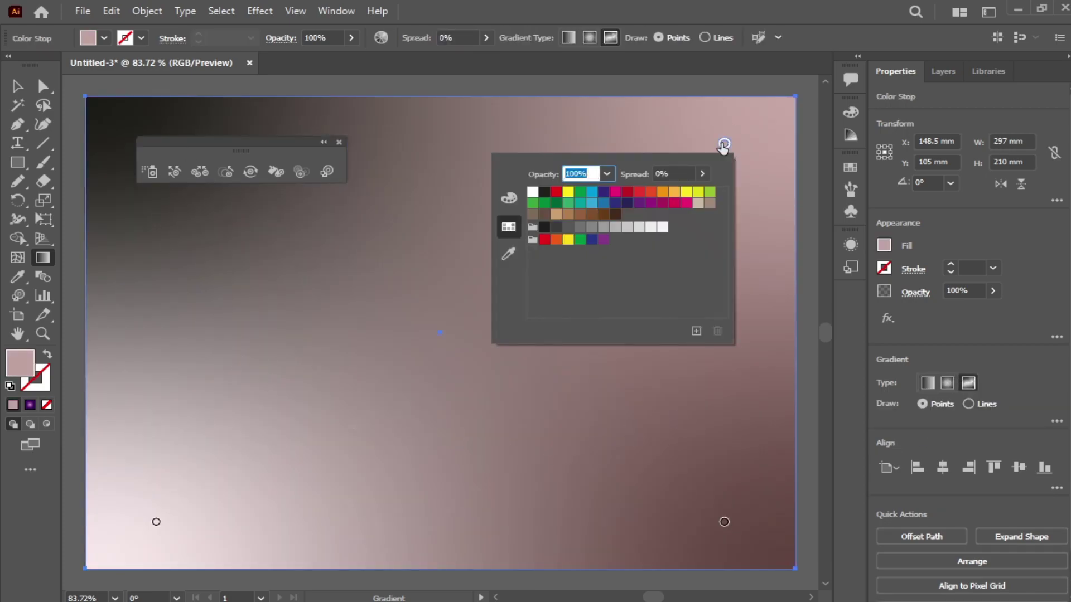
left_click(638, 202)
double_click(724, 522)
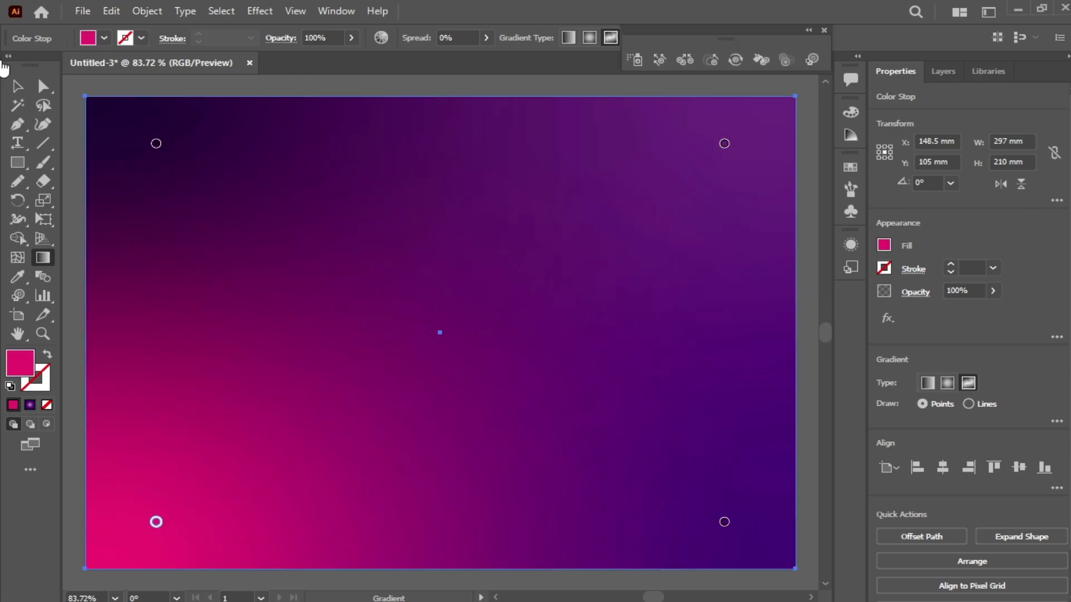
left_click(17, 86)
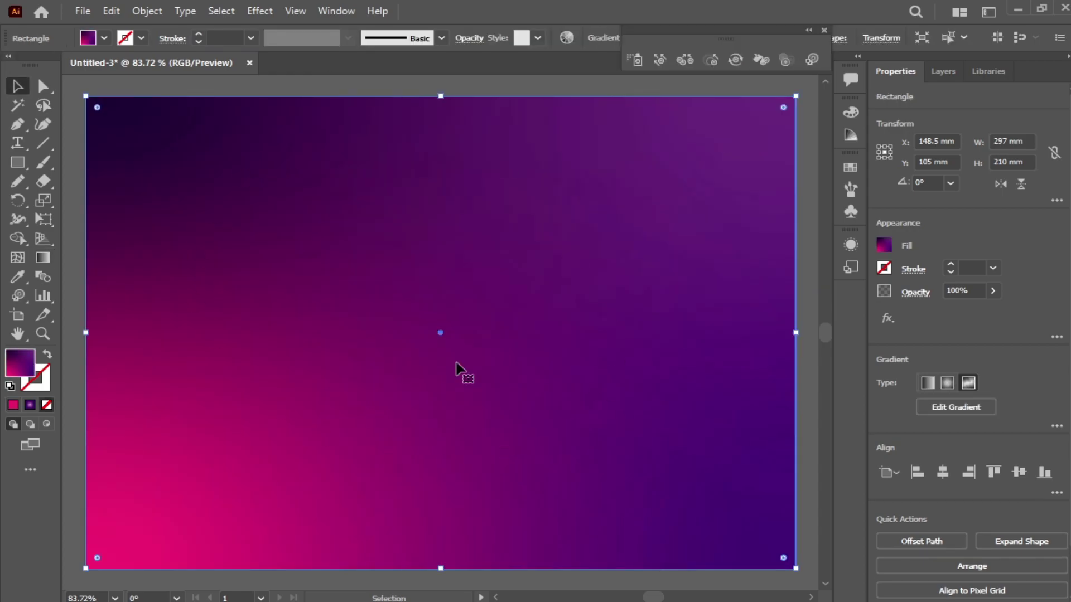
left_click(467, 433)
Deselect the background and draw a small white star near the top centre.
key("a")
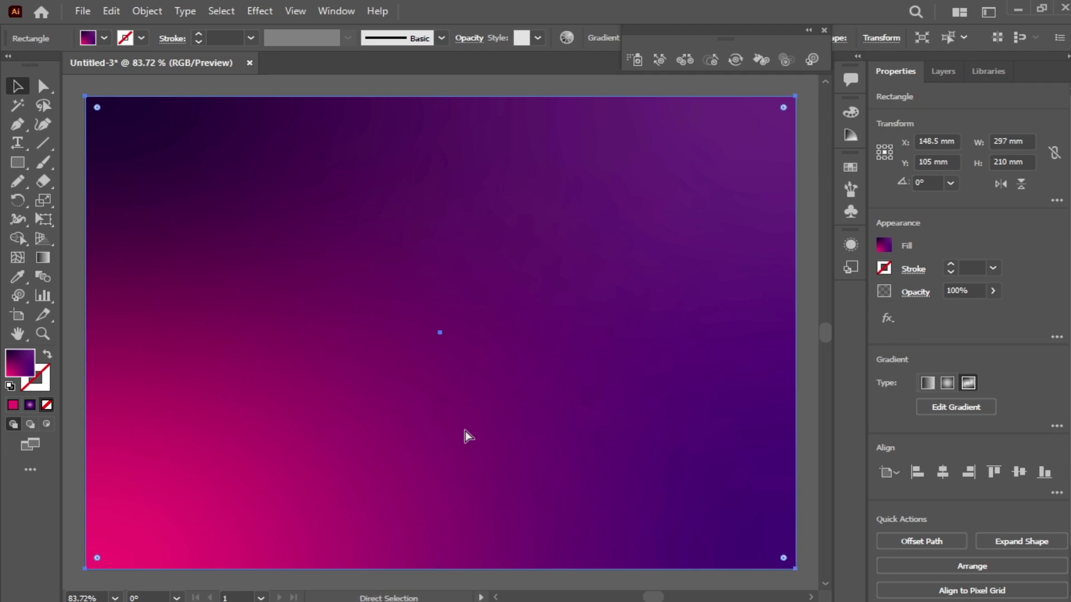
key("ctrl+shift+a")
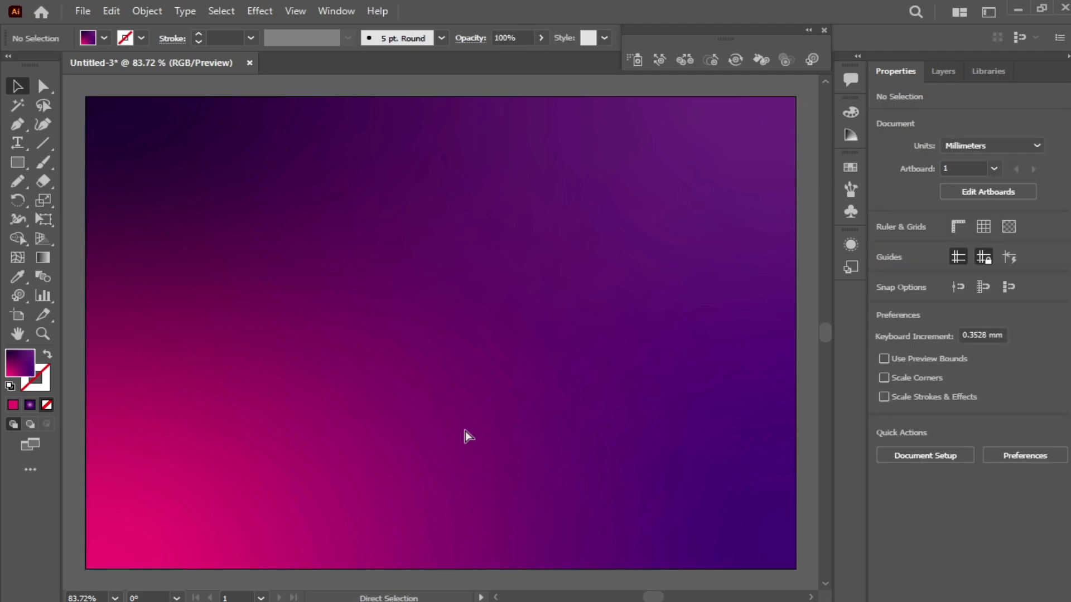
key("v")
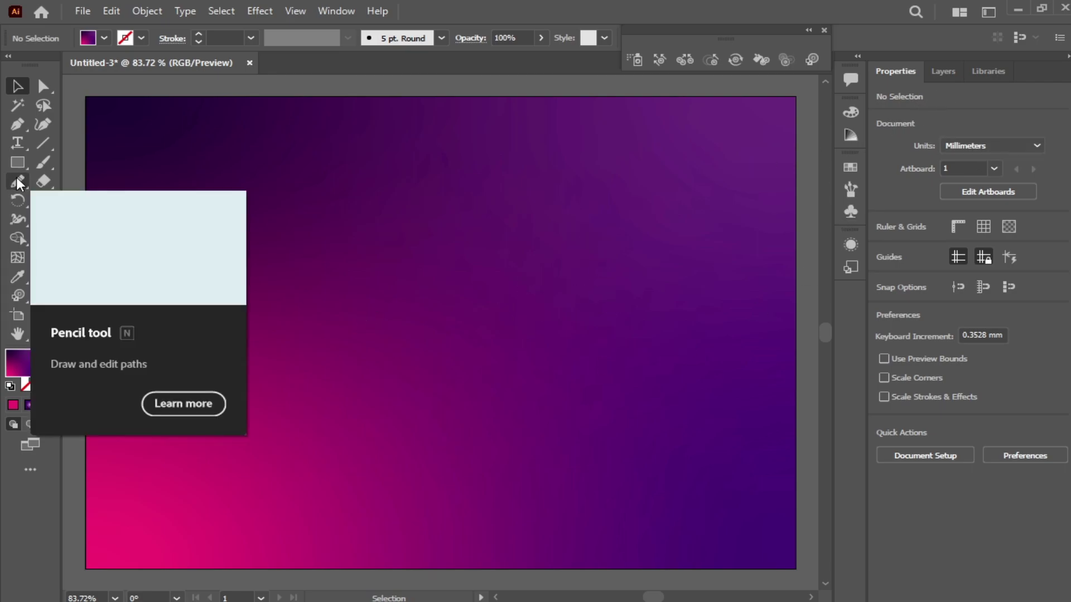
left_click_drag(18, 162, 78, 163)
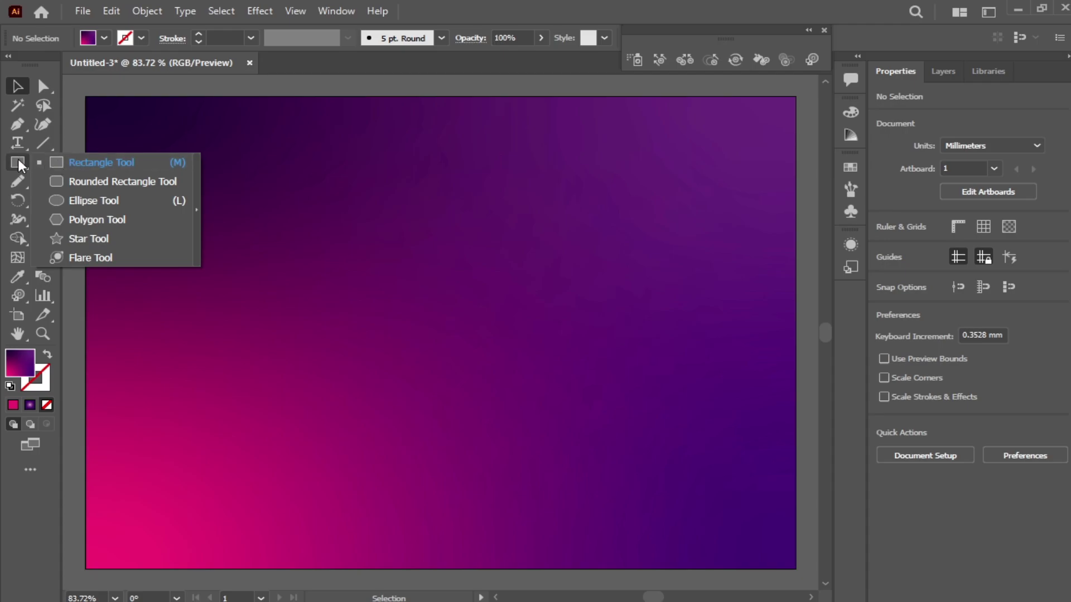
left_click(92, 239)
left_click_drag(449, 220, 468, 212)
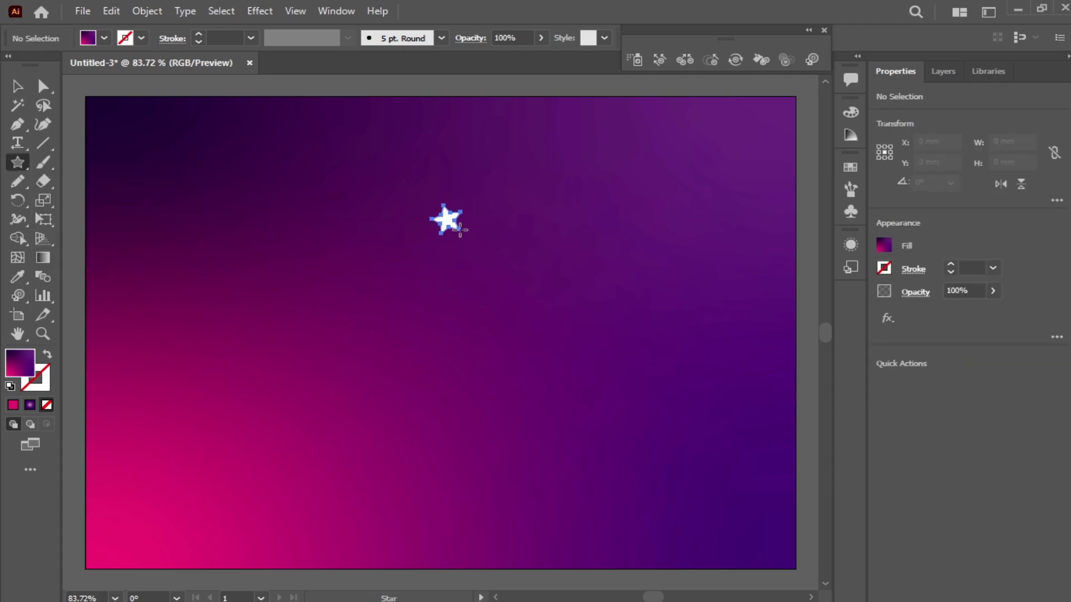
Fill the star with a radial gradient that has an orange centre.
left_click(47, 259)
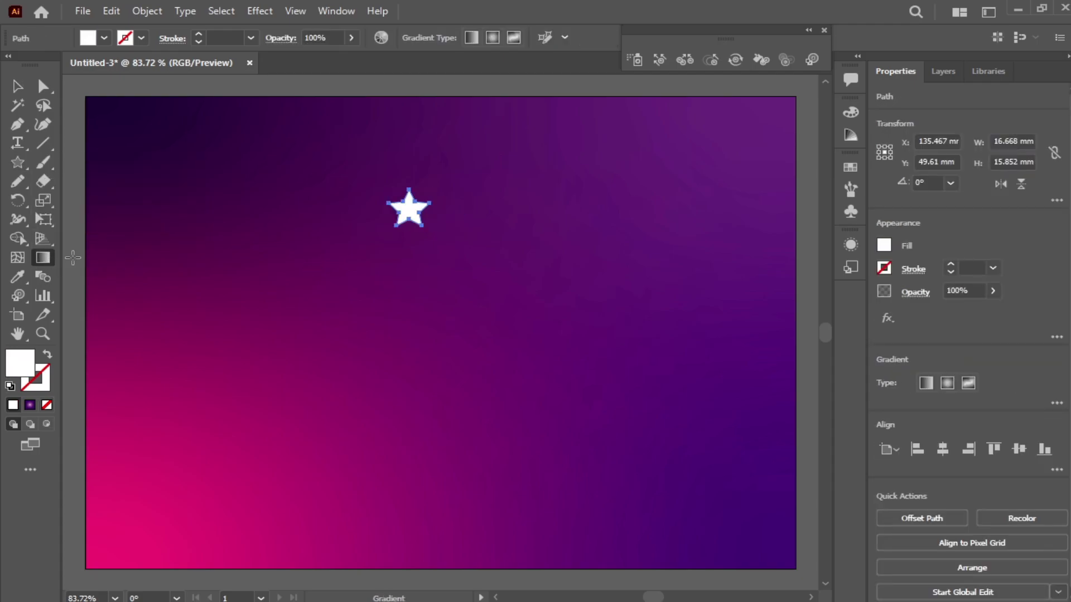
left_click(409, 208)
scroll(409, 208, "up", 5)
left_click(684, 264)
double_click(684, 264)
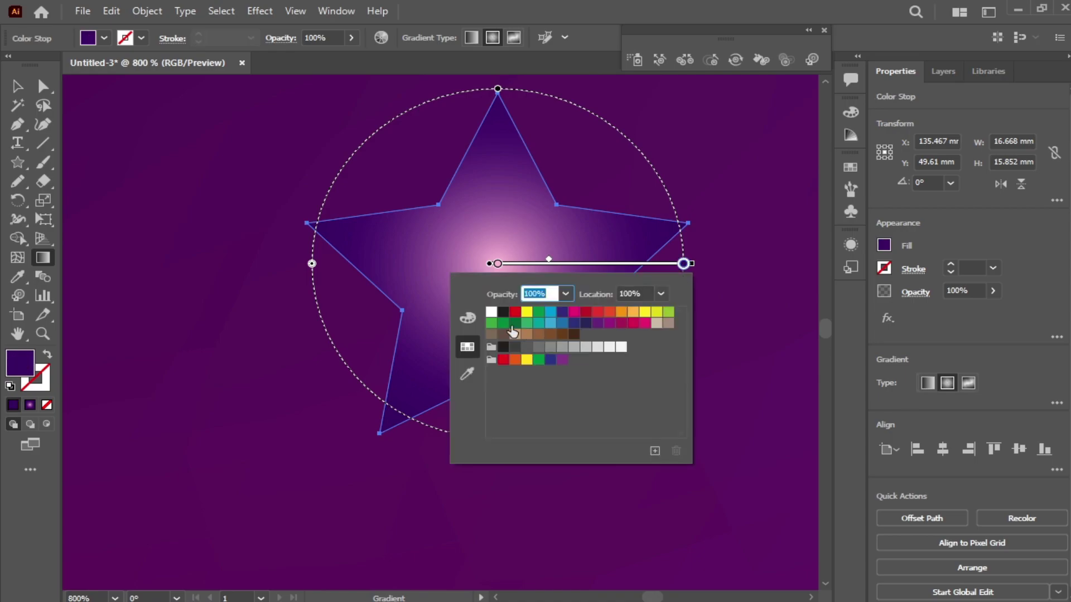
left_click(498, 264)
double_click(498, 263)
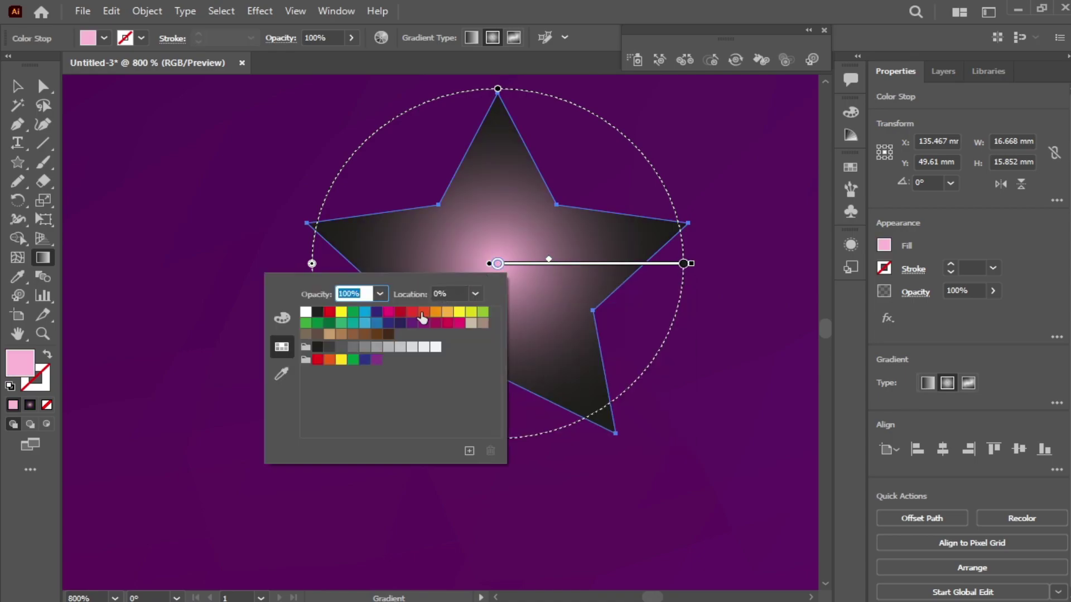
left_click(436, 313)
Save the star as a new symbol and delete the original from the page.
key("ctrl+0")
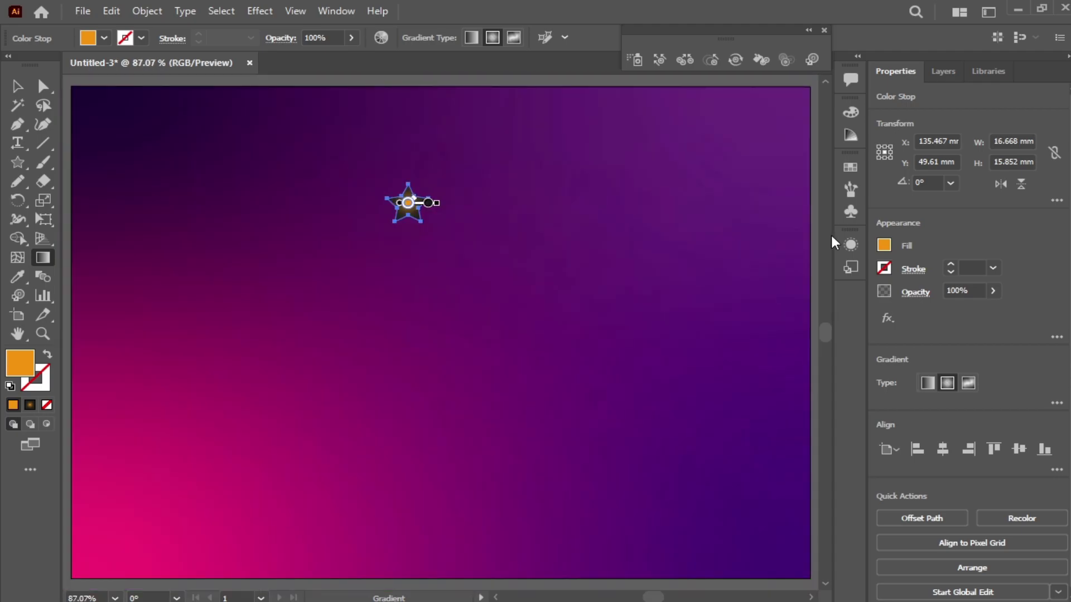
left_click(851, 213)
left_click(15, 83)
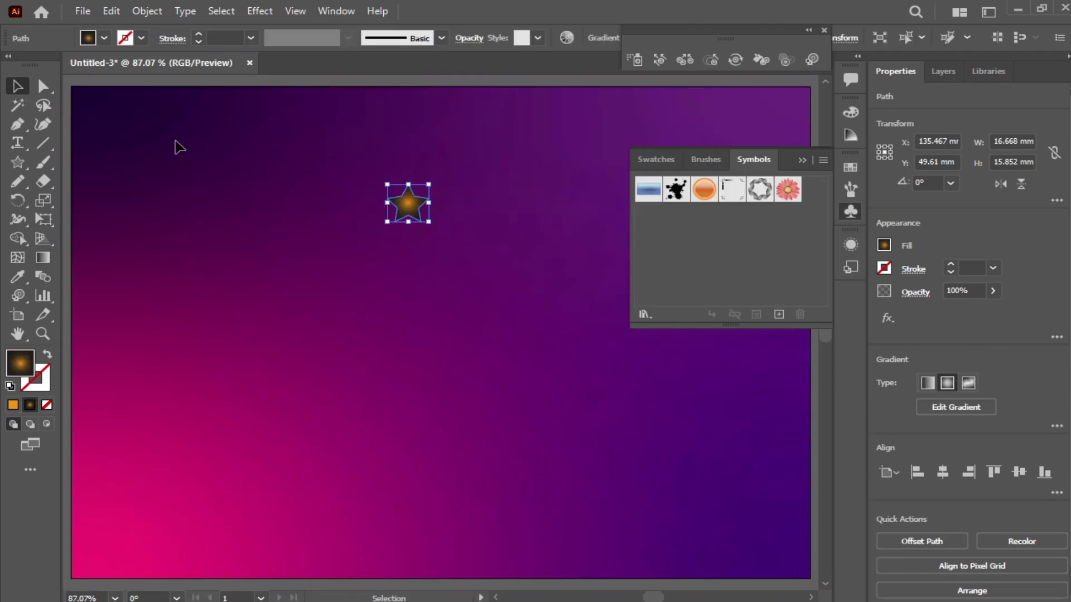
left_click_drag(424, 221, 701, 257)
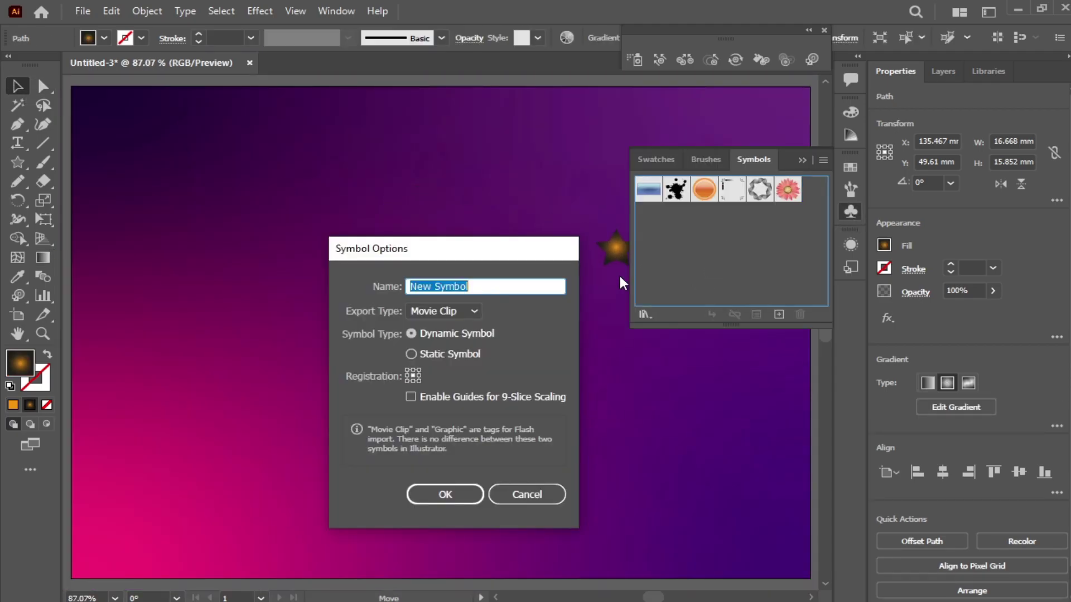
left_click(450, 496)
key("Delete")
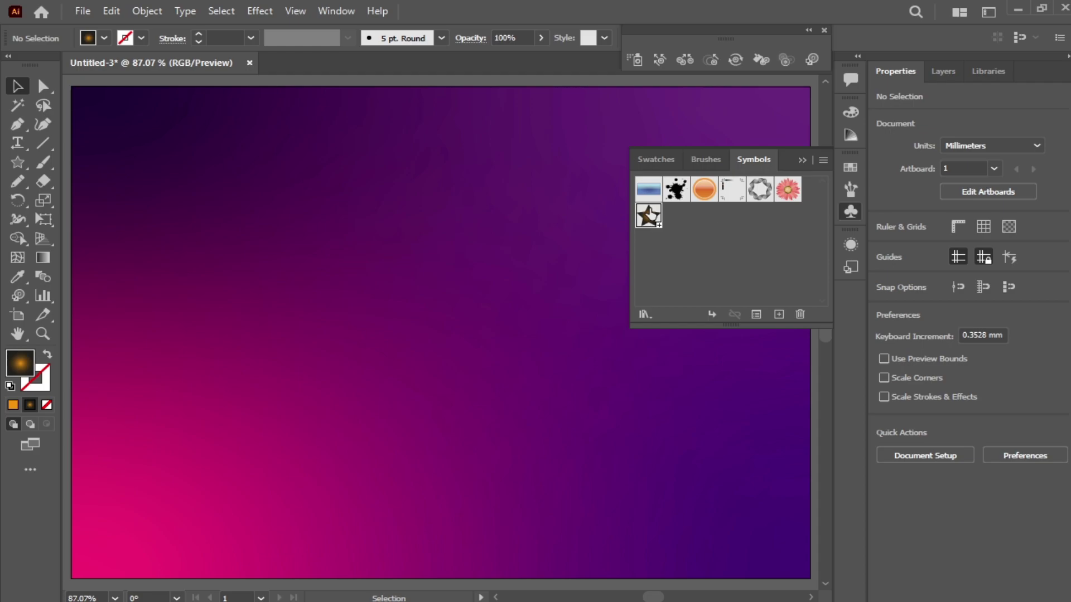
Spray two diagonal bands of star symbols top-right to bottom-left with a smaller Symbol Sprayer brush.
left_click(851, 212)
left_click_drag(676, 38, 420, 46)
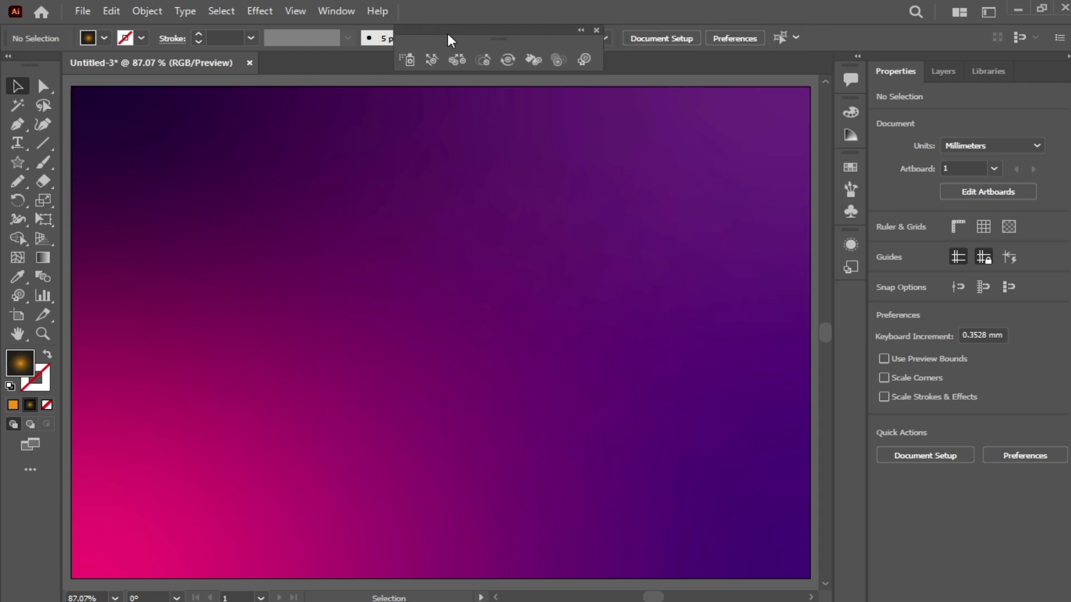
left_click(379, 68)
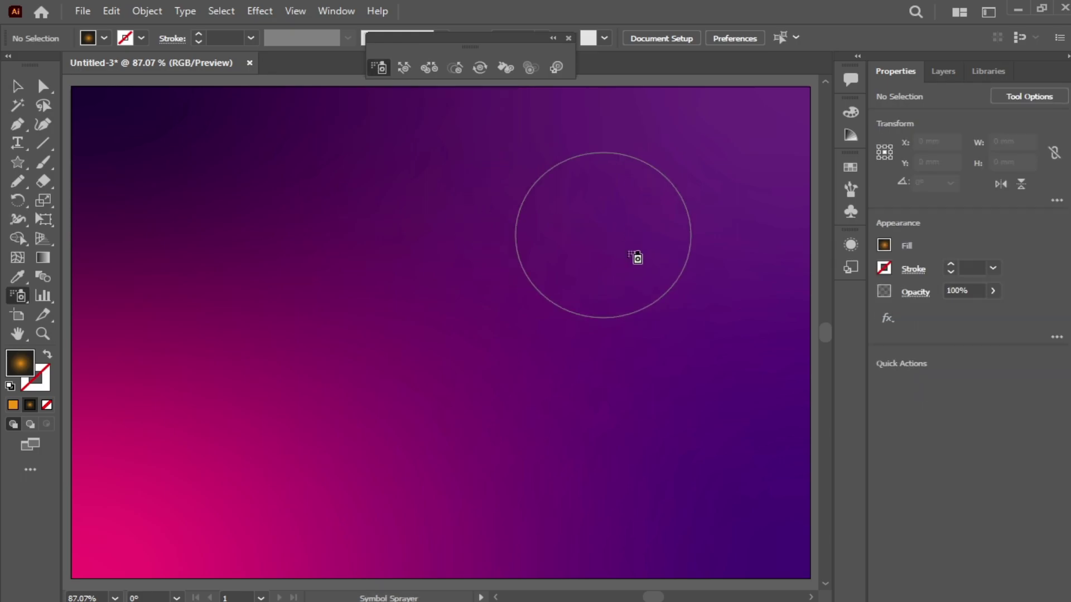
key("bracketleft")
key("bracketleft")
key("bracketleft")
key("bracketleft")
key("bracketleft")
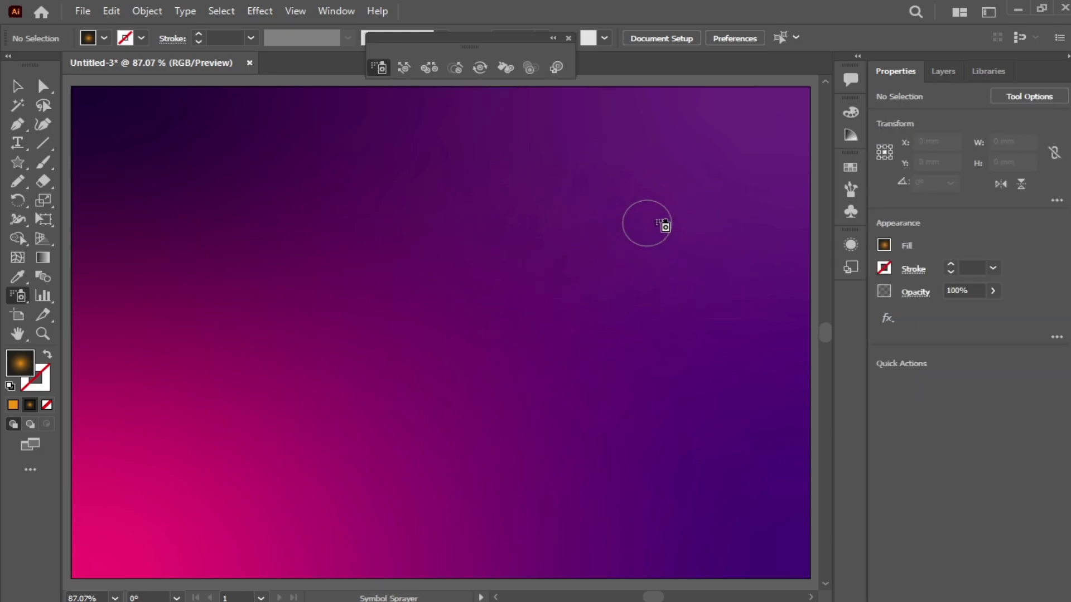
key("bracketleft")
key("bracketleft")
left_click_drag(799, 92, 133, 525)
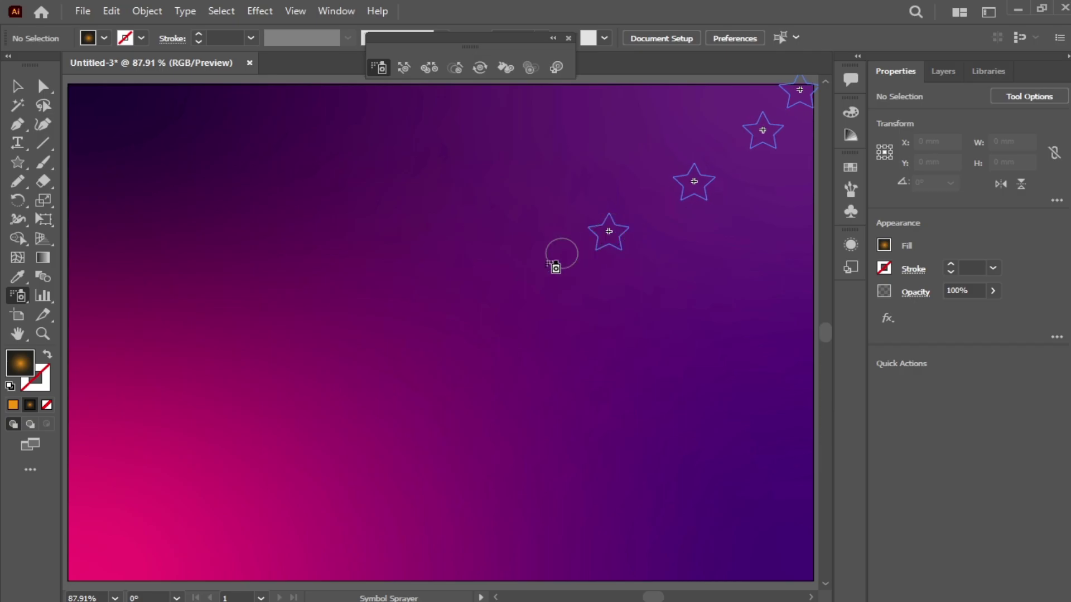
key("ctrl+minus")
mouse_move(693, 211)
left_mouse_down()
mouse_move(238, 495)
mouse_move(223, 494)
left_mouse_up()
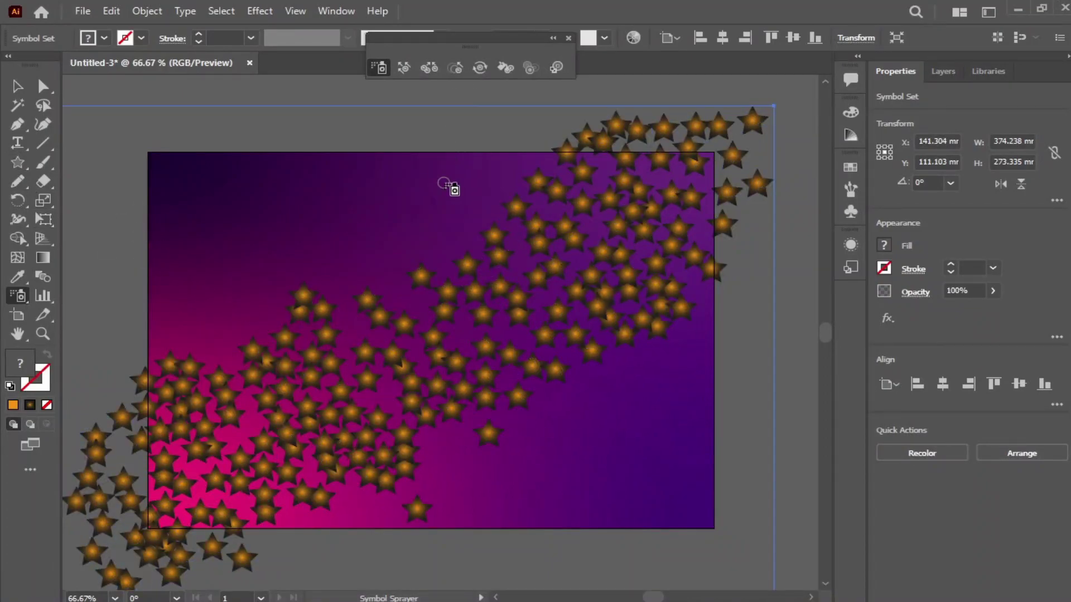
left_click(455, 68)
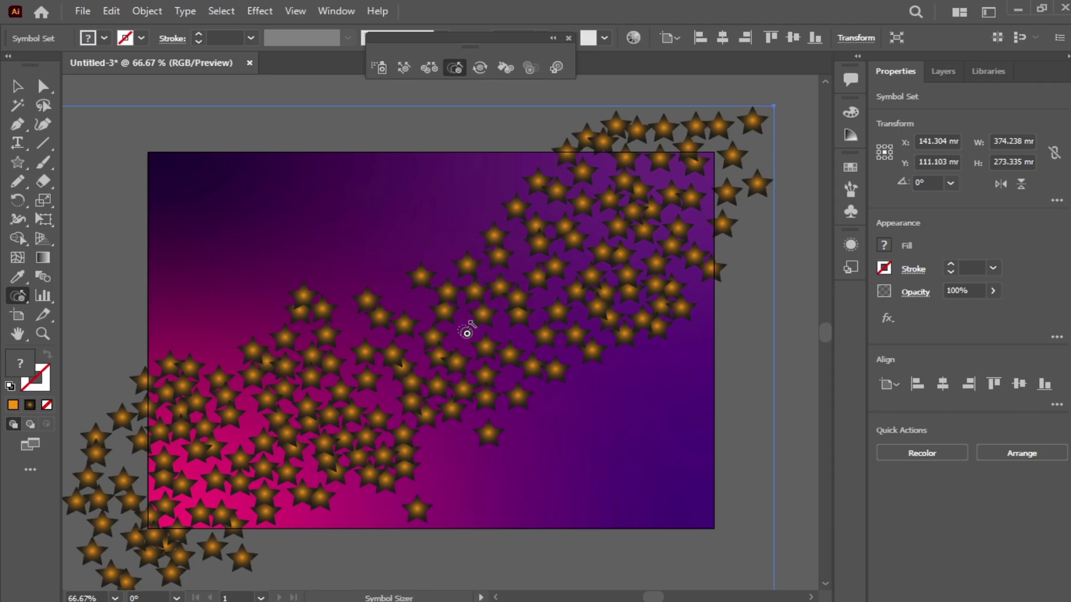
Shrink the stars along the band and shift them into an S-shaped curve.
key("bracketright")
key("bracketright")
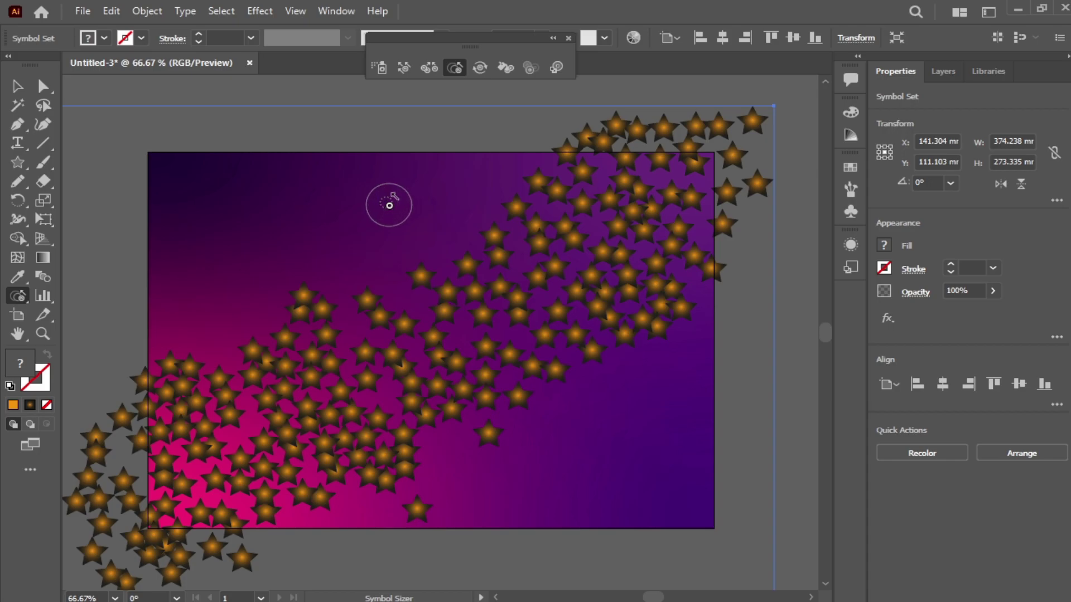
key("bracketright")
key("bracketright")
key("bracketright")
key("bracketright")
key("bracketright")
key("bracketright")
key("bracketright")
key("bracketright")
left_click_drag(440, 369, 439, 358)
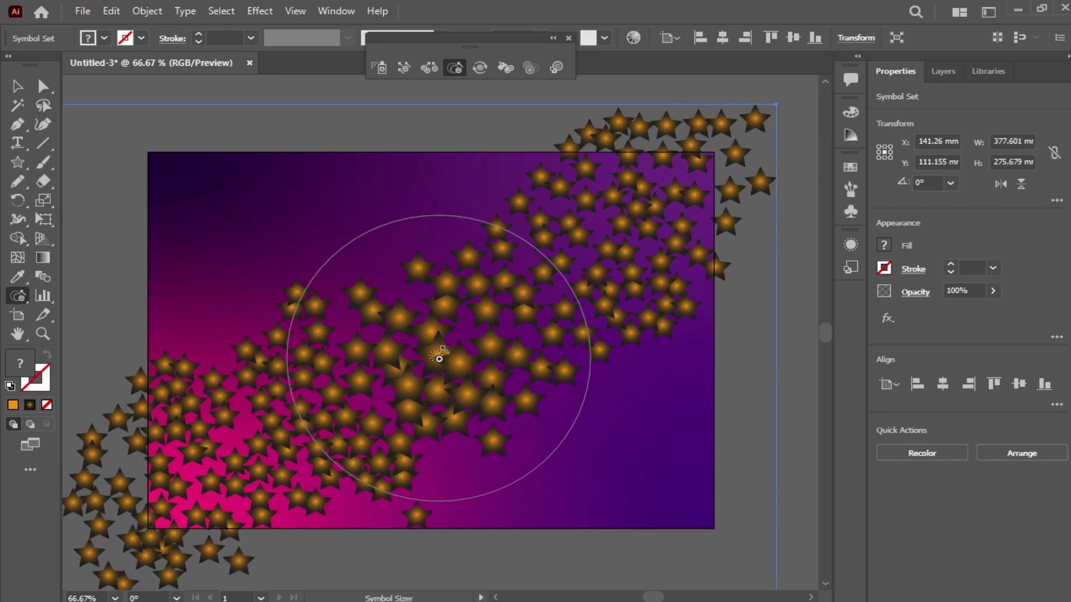
key("alt")
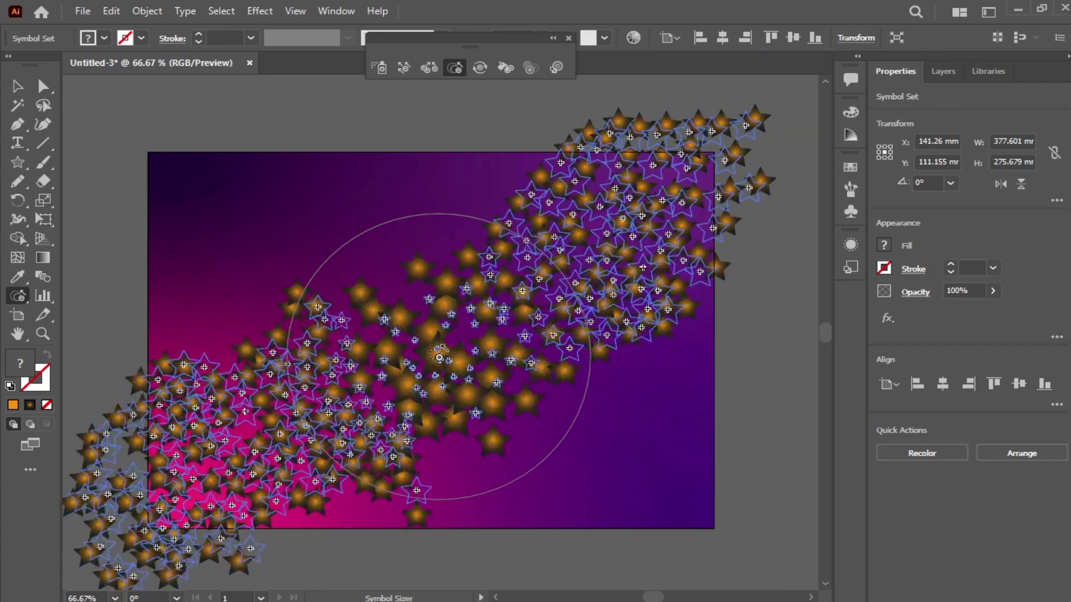
mouse_move(439, 357)
left_mouse_down()
mouse_move(598, 255)
mouse_move(231, 427)
mouse_move(700, 112)
left_mouse_up()
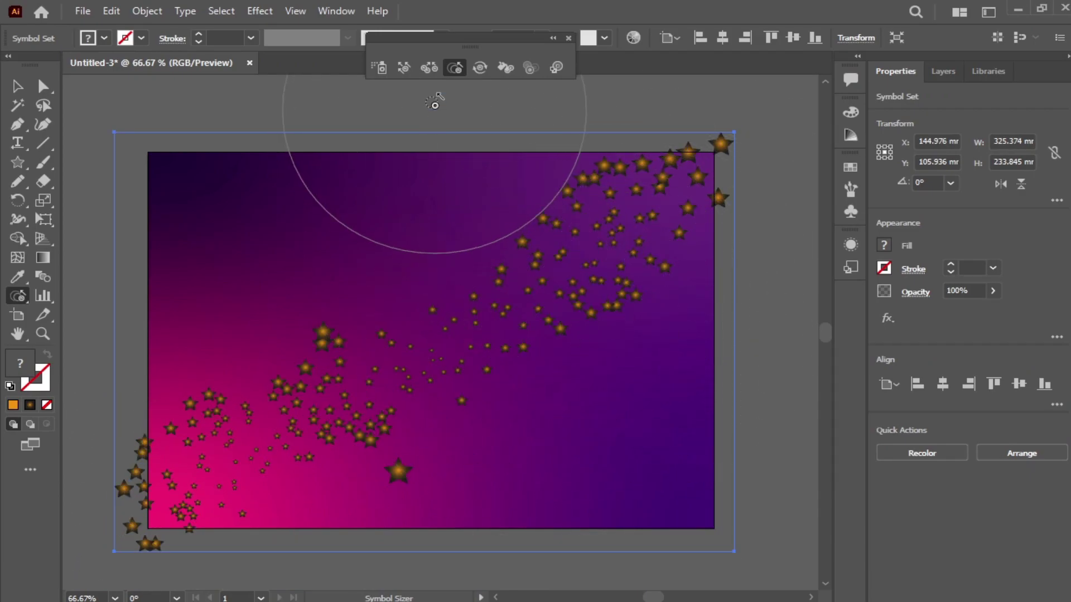
left_click(404, 67)
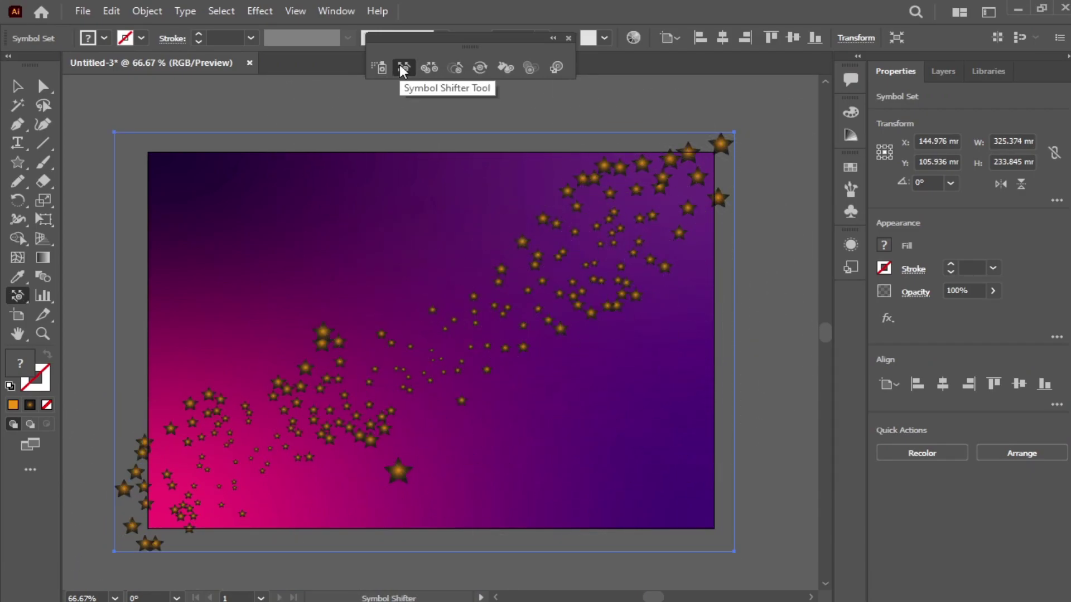
mouse_move(610, 238)
left_mouse_down()
mouse_move(521, 437)
mouse_move(403, 471)
mouse_move(304, 299)
mouse_move(634, 282)
mouse_move(598, 215)
mouse_move(195, 506)
mouse_move(167, 491)
left_mouse_up()
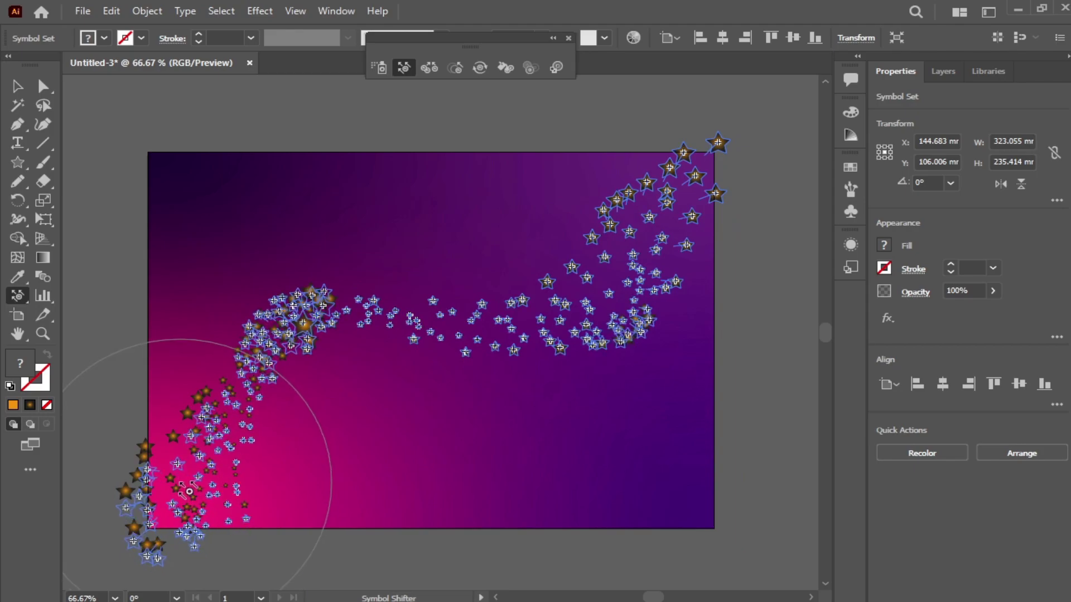
Enlarge the stars at the bottom-left and top-right ends, keeping the middle small.
left_click(456, 67)
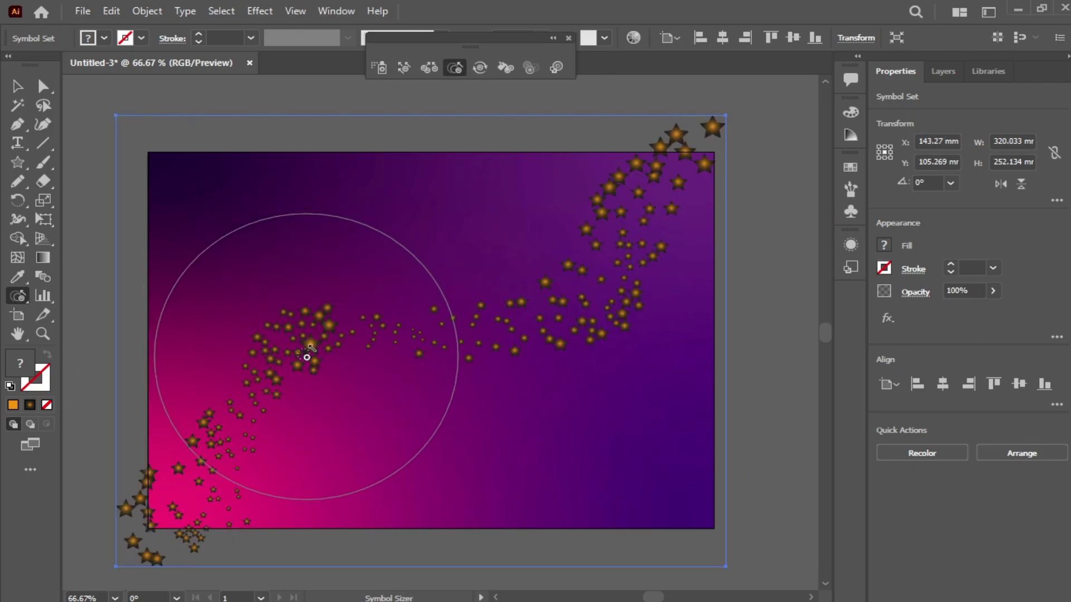
left_click_drag(310, 341, 310, 357)
left_click_drag(177, 540, 629, 217)
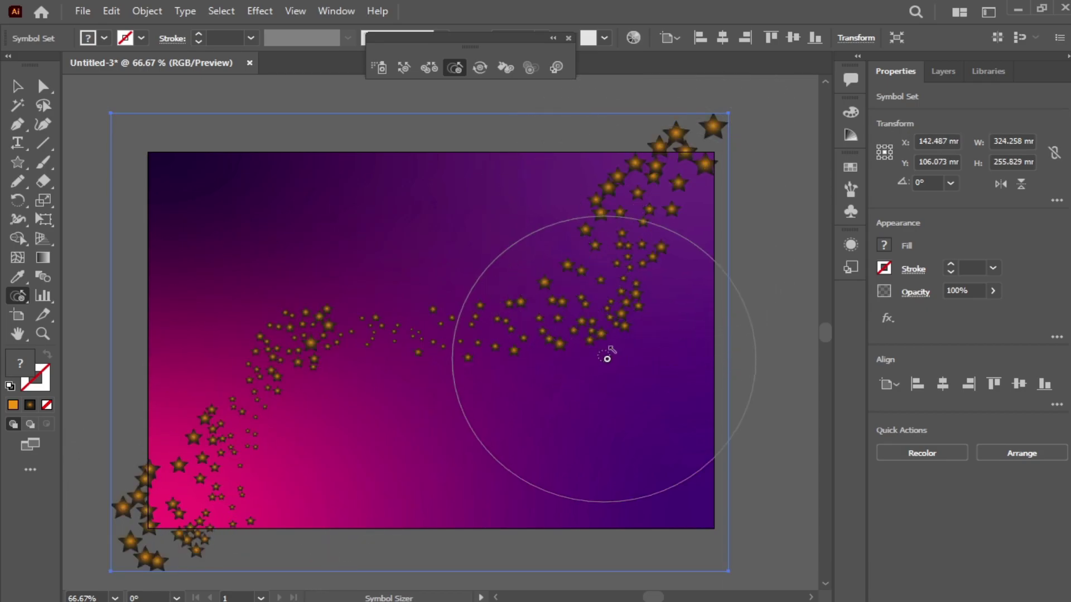
left_click_drag(624, 349, 620, 341)
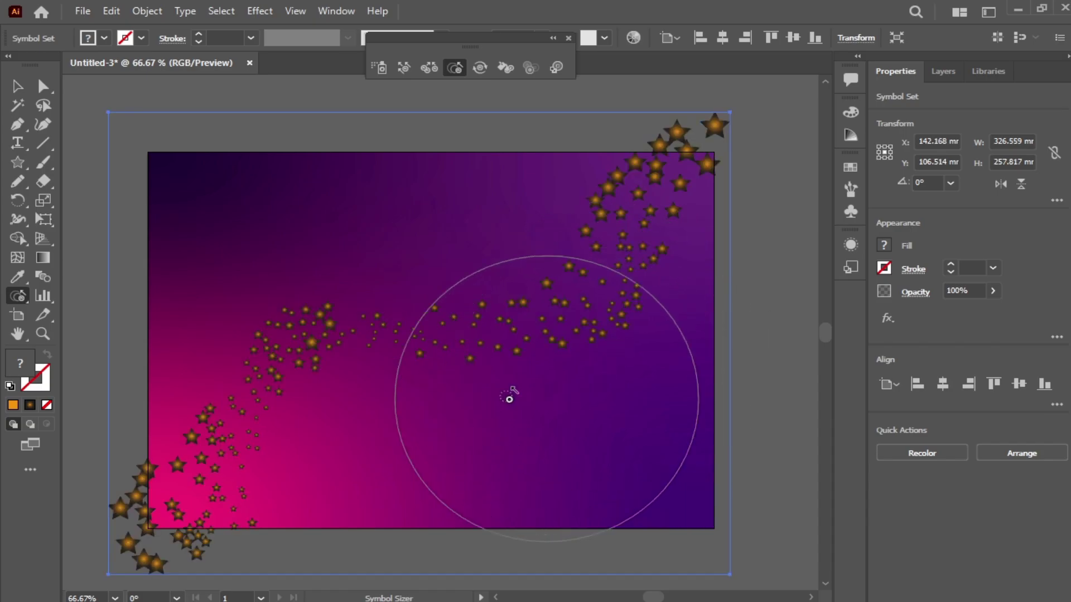
left_click_drag(394, 440, 595, 280)
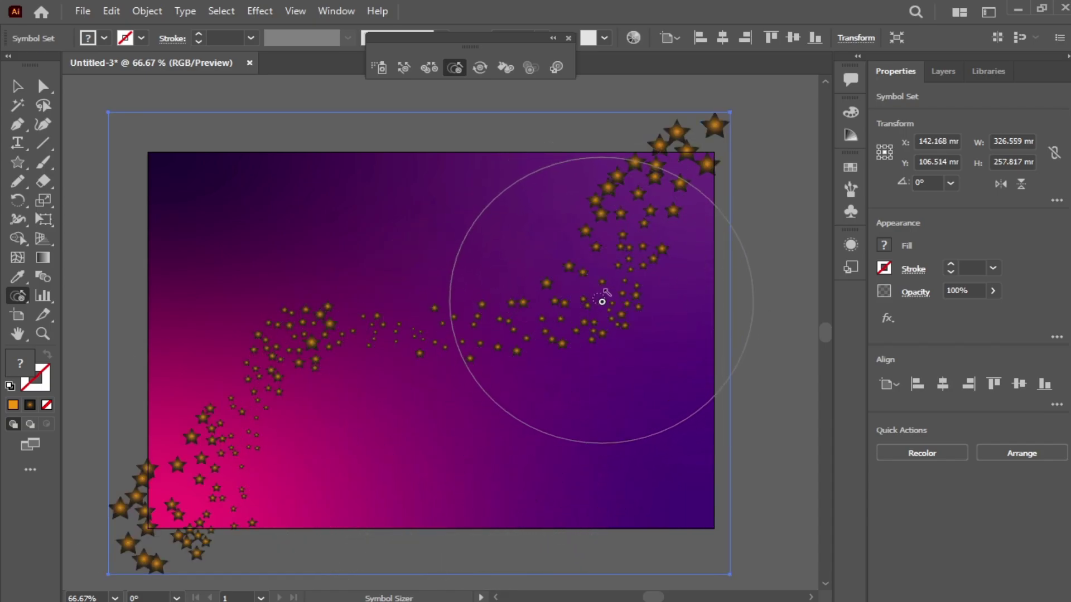
Spray extra stars through the trail's middle toward the lower left.
left_click(379, 67)
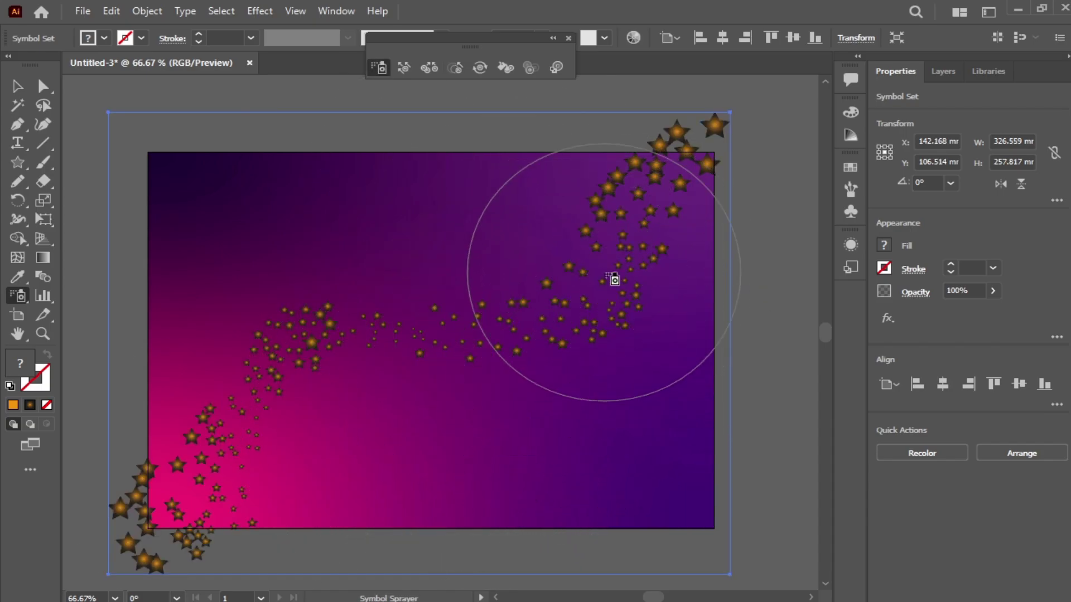
key("bracketleft")
key("bracketleft")
key("bracketleft")
key("bracketleft")
left_click_drag(614, 282, 583, 320)
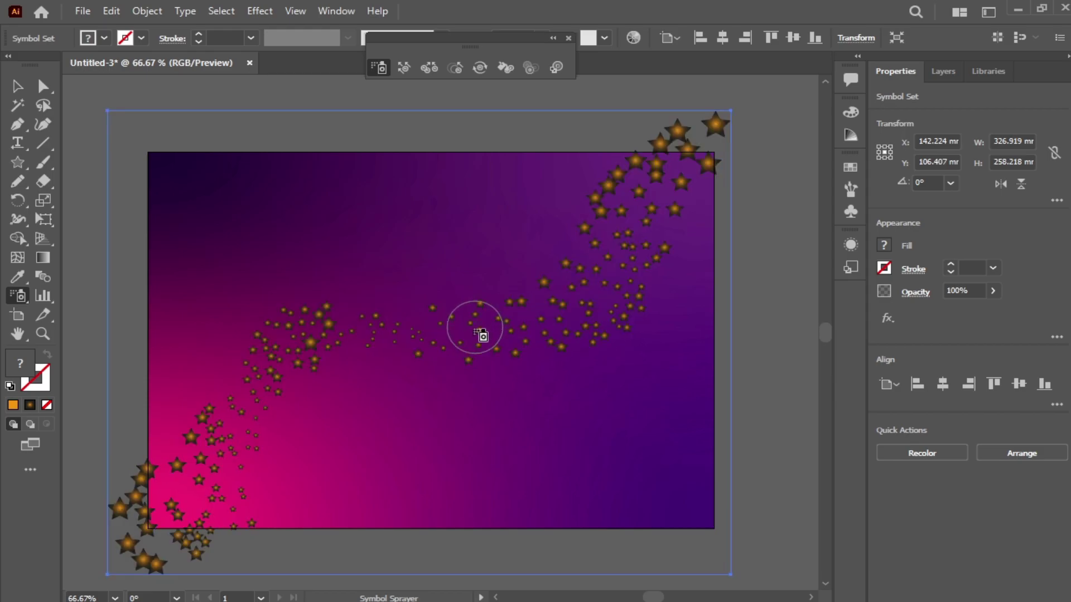
left_click_drag(471, 318, 221, 472)
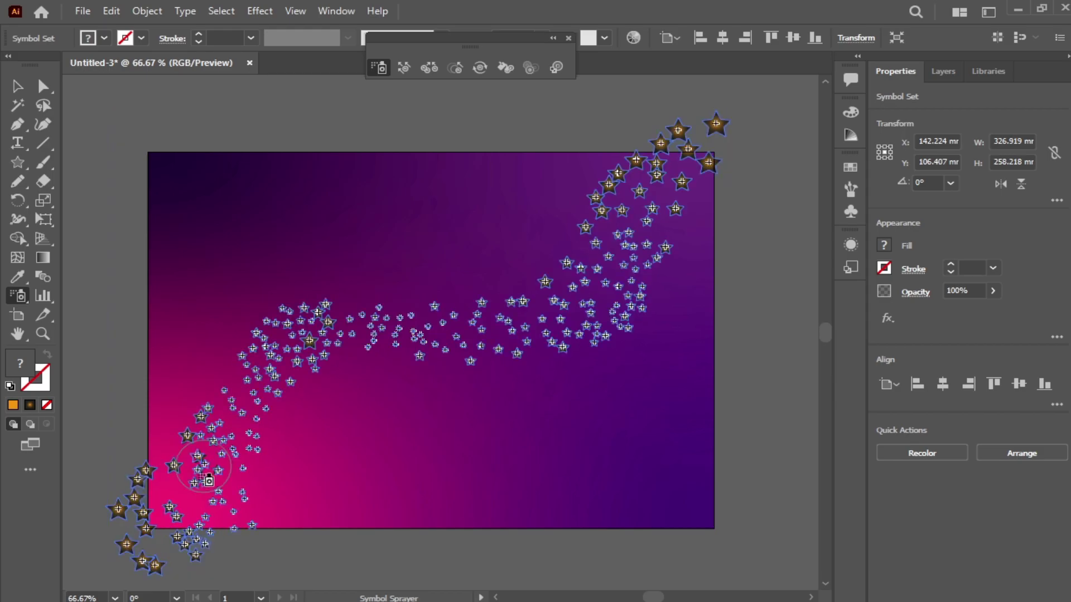
Nudge the star trail slightly and set its Transparency blend mode to Color Dodge.
key("v")
left_click_drag(371, 252, 376, 258)
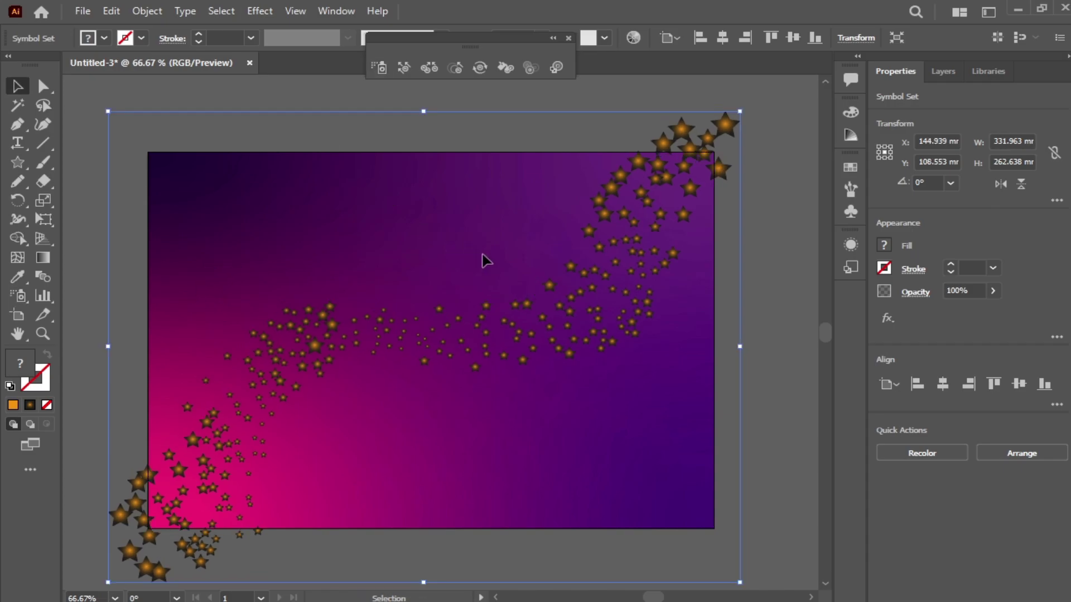
left_click(330, 12)
scroll(450, 445, "down", 5)
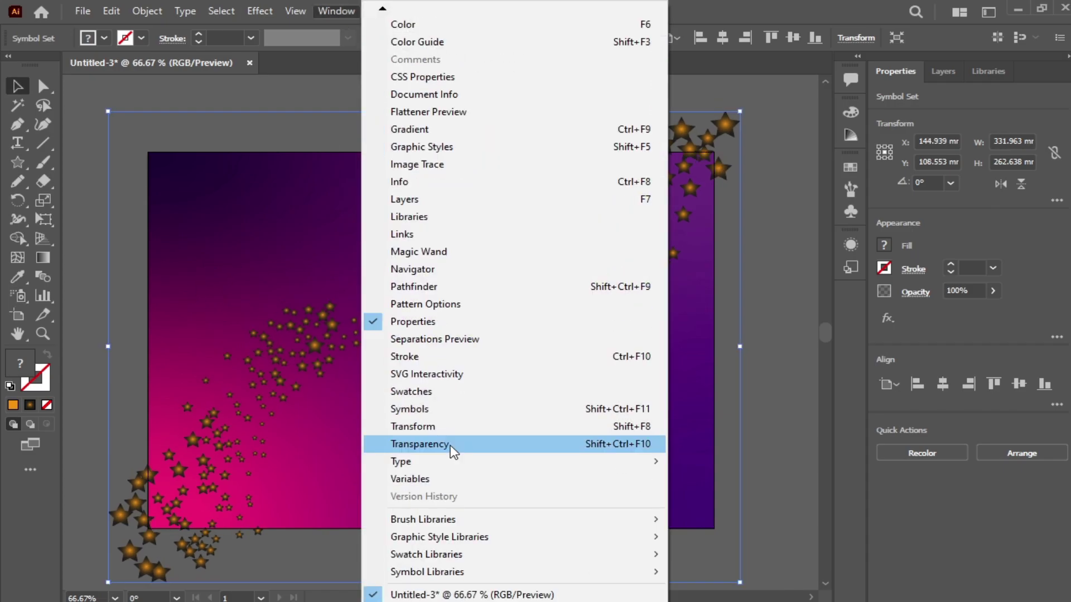
left_click(468, 445)
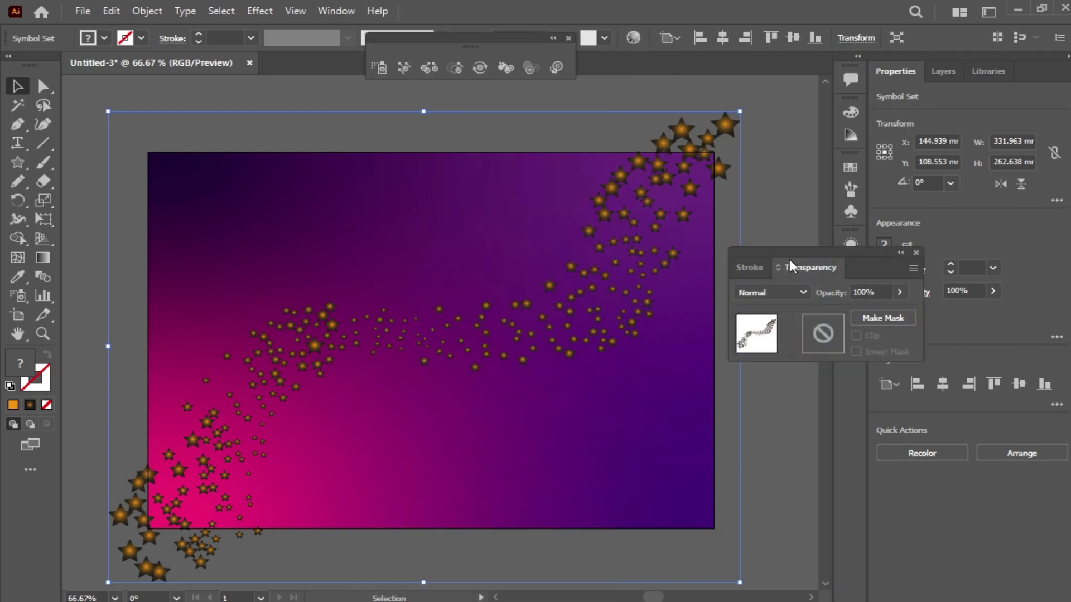
left_click(804, 291)
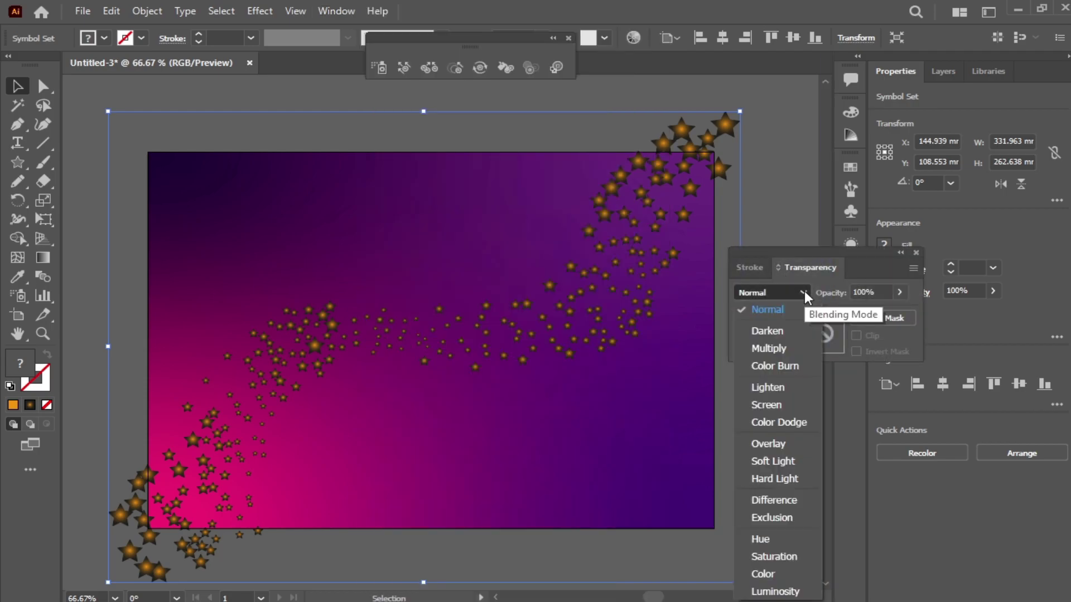
left_click(781, 424)
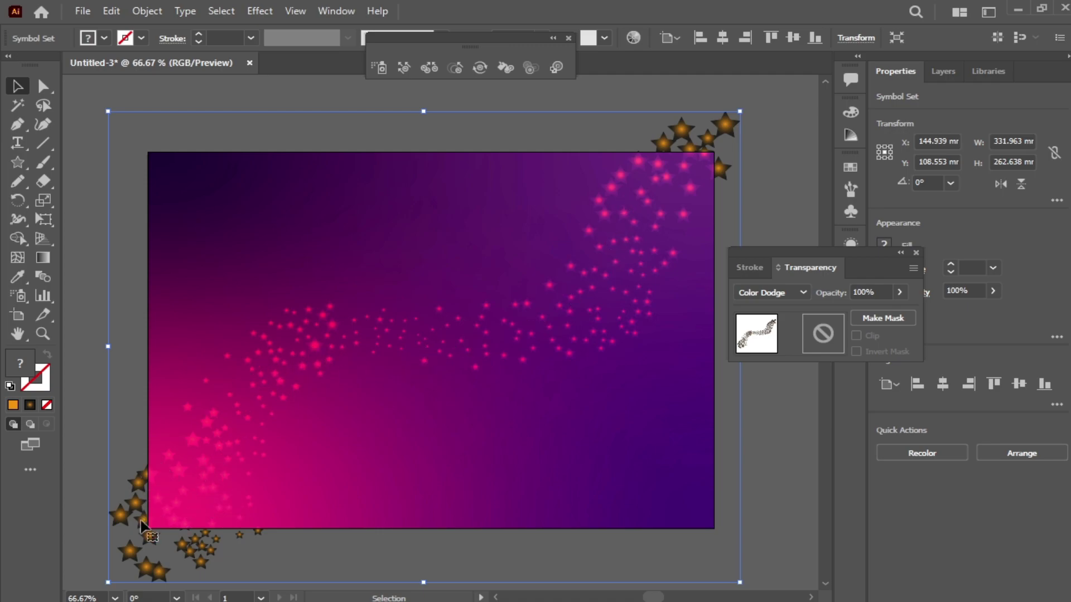
left_click(421, 329)
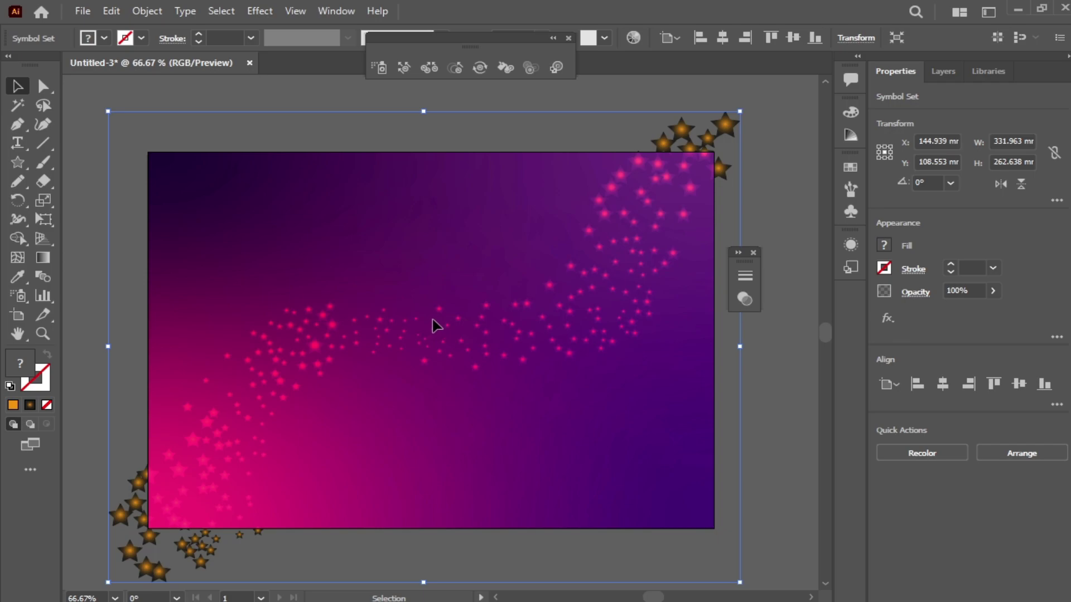
Draw a second curve across the lower part of the page with the Pencil tool.
left_click(18, 179)
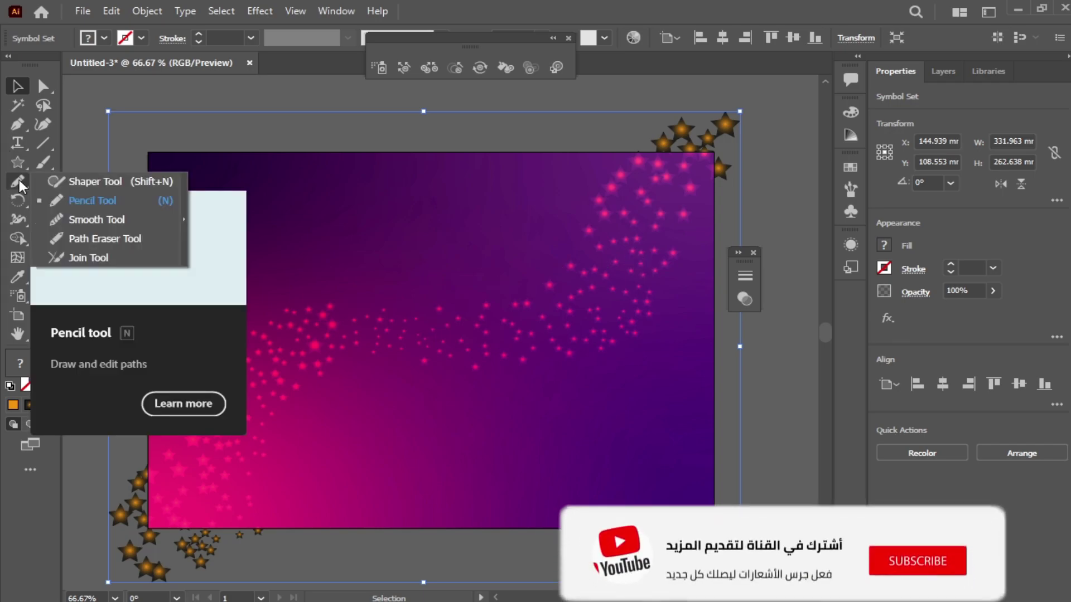
left_click(83, 200)
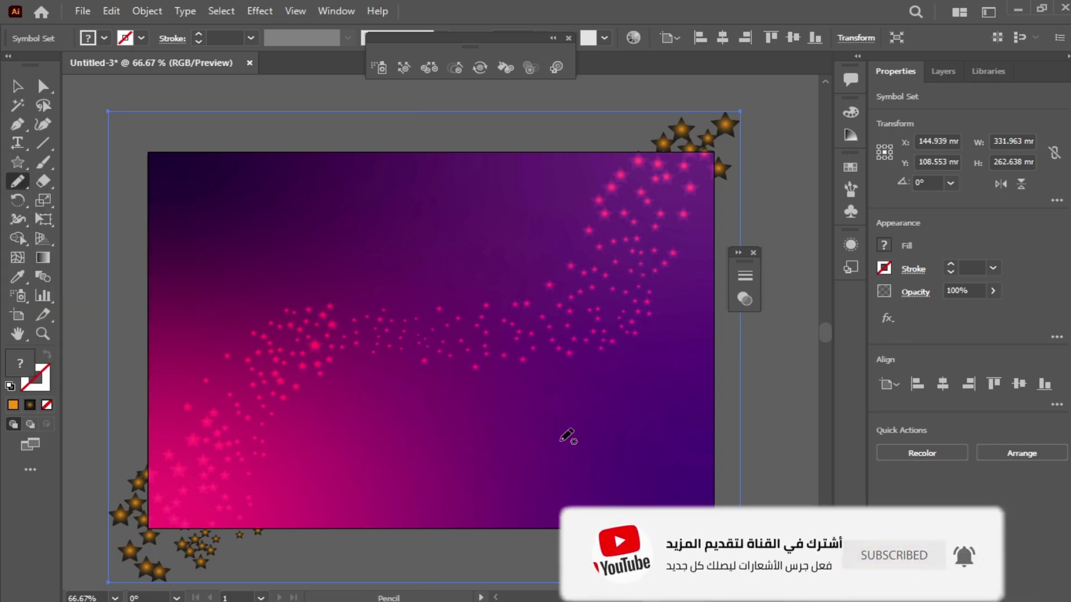
mouse_move(664, 418)
left_mouse_down()
mouse_move(471, 472)
mouse_move(332, 442)
mouse_move(616, 453)
mouse_move(650, 398)
left_mouse_up()
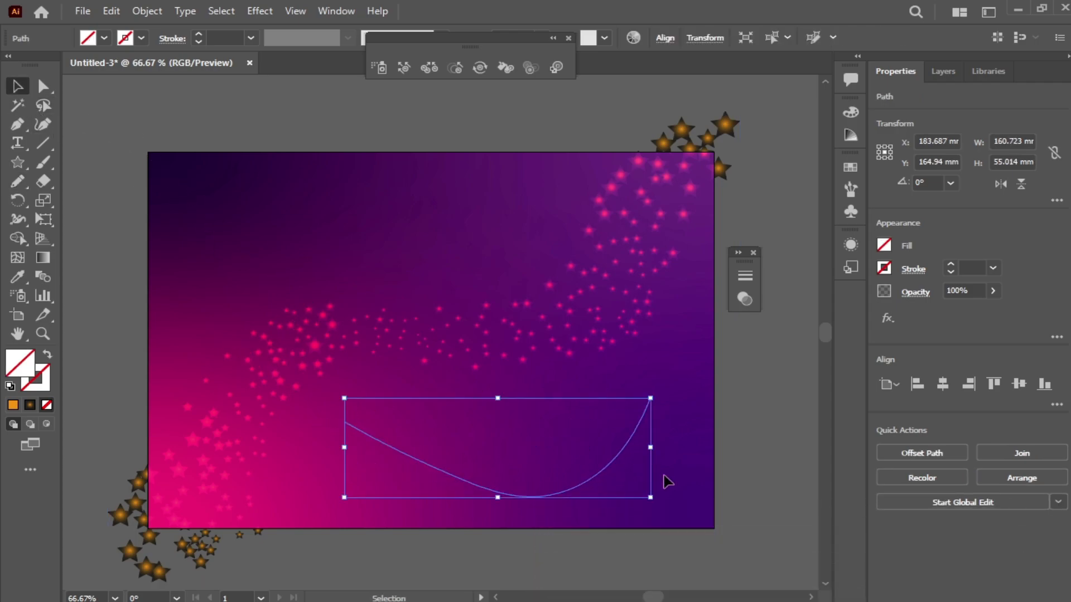
Give both bottom curves a white stroke and start a blend from the first curve.
left_click_drag(734, 424, 547, 493)
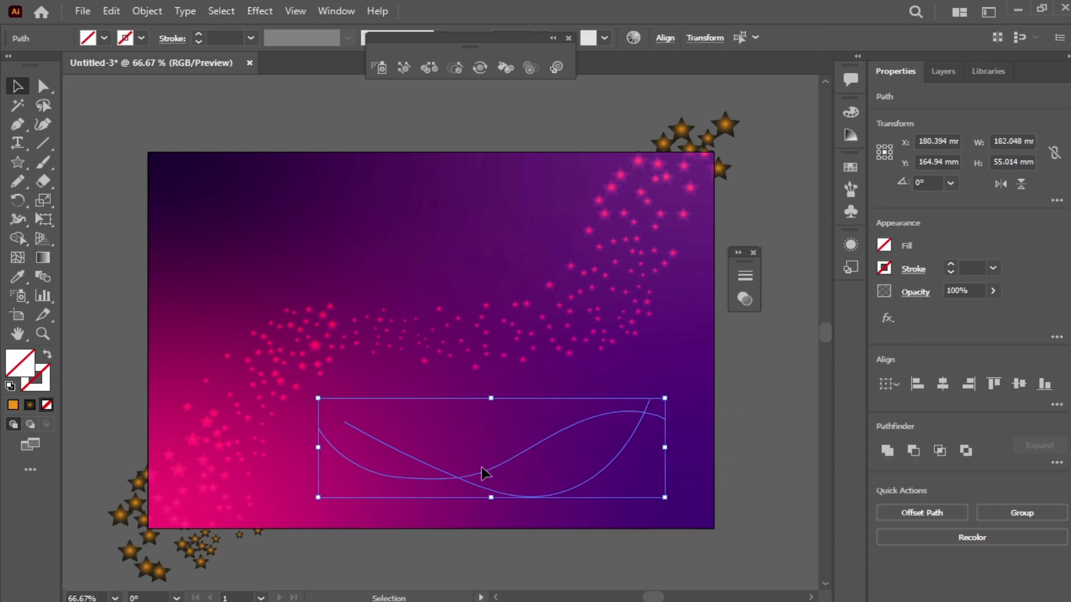
left_click(141, 38)
left_click(34, 65)
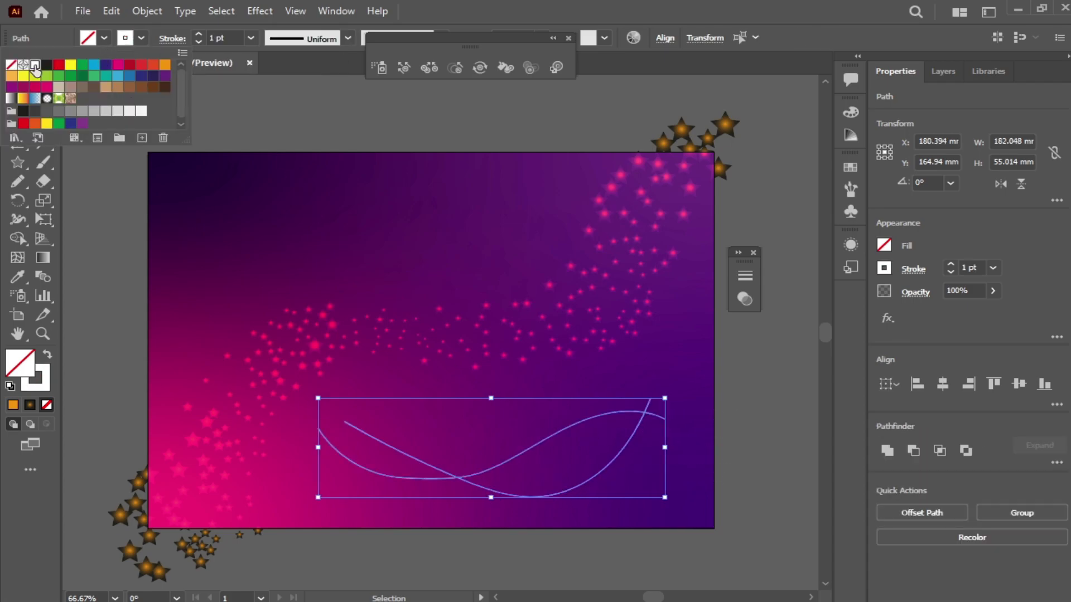
left_click(388, 115)
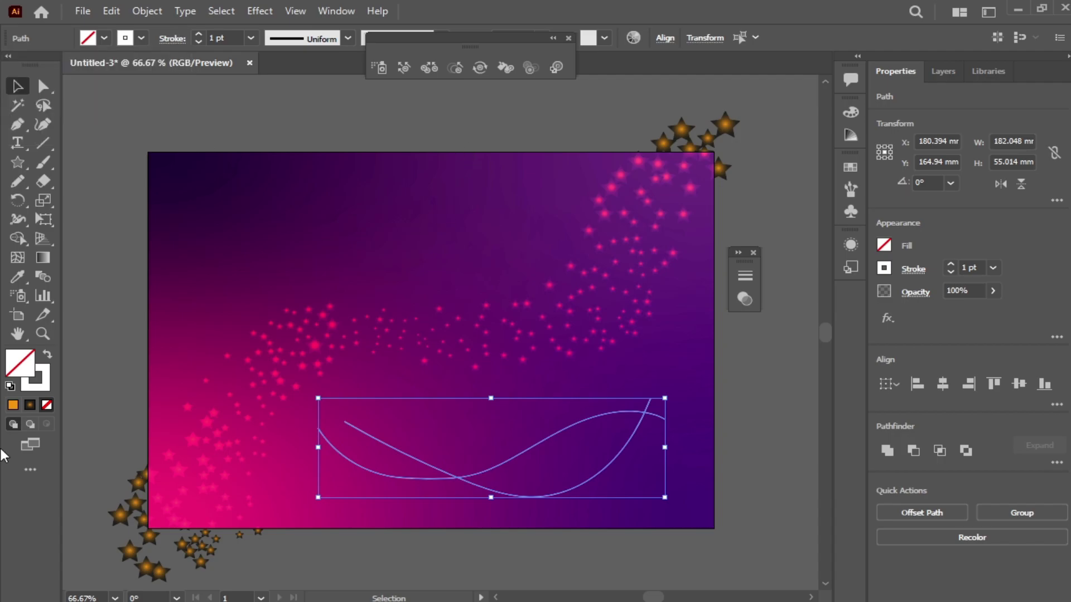
left_click(43, 276)
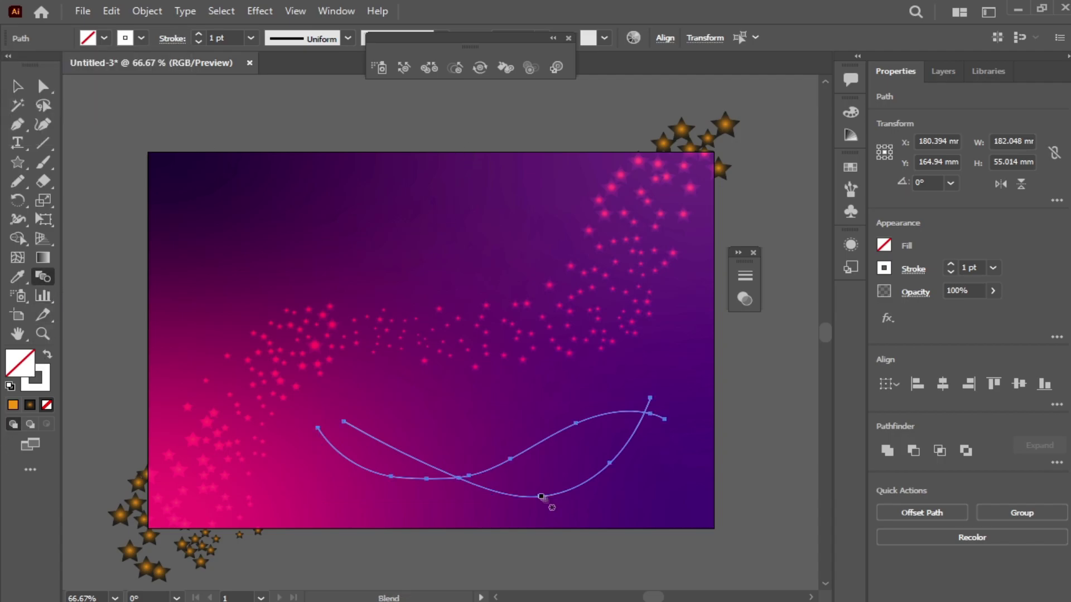
left_click(541, 496)
Complete the blend on the second curve and give the blend lines a gradient stroke.
left_click(510, 459)
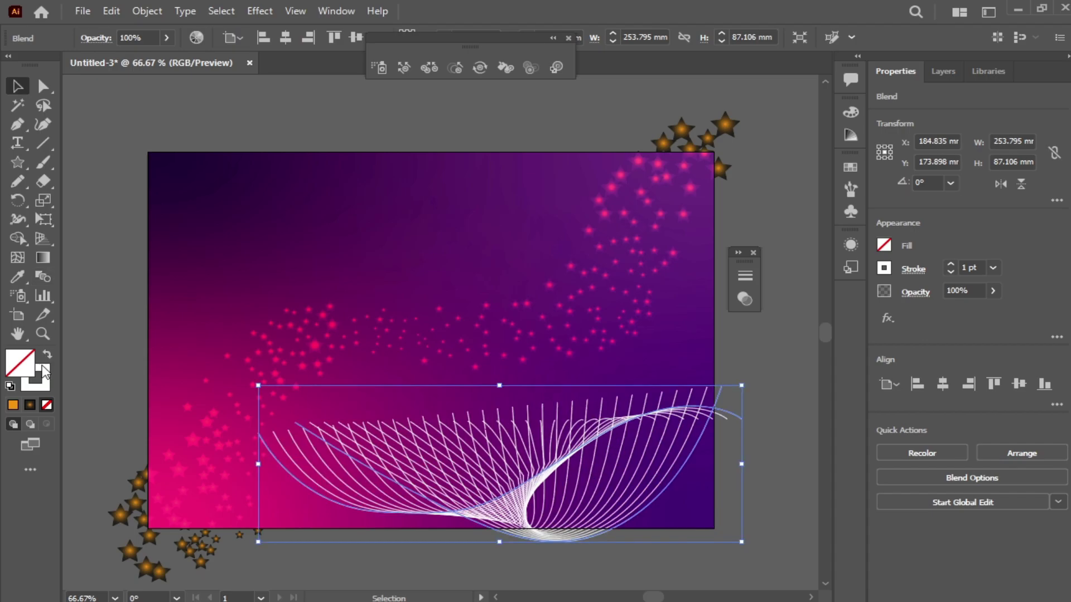
left_click(49, 374)
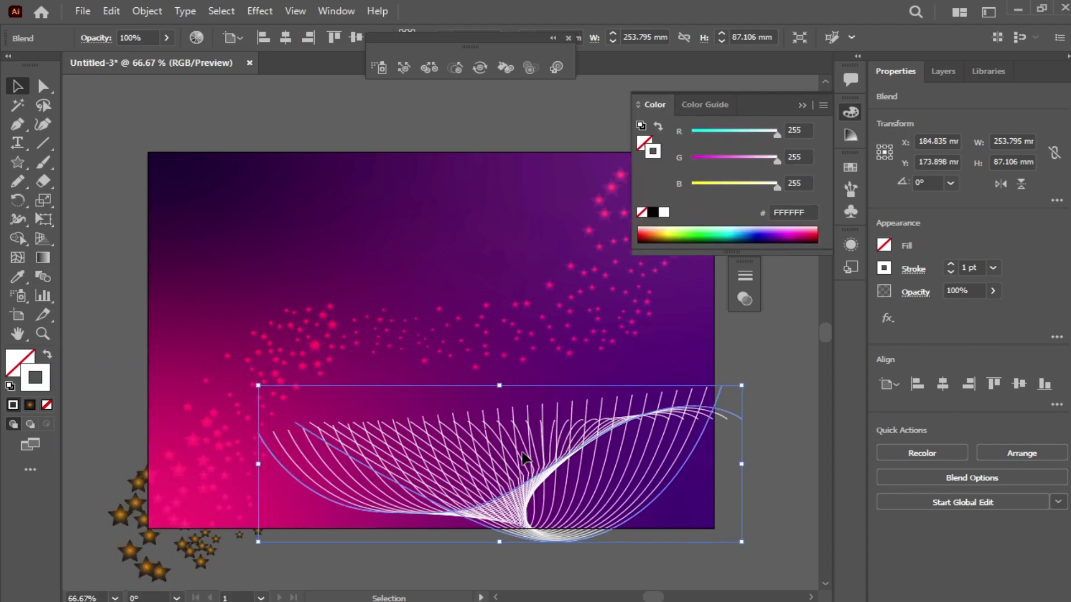
left_click(42, 258)
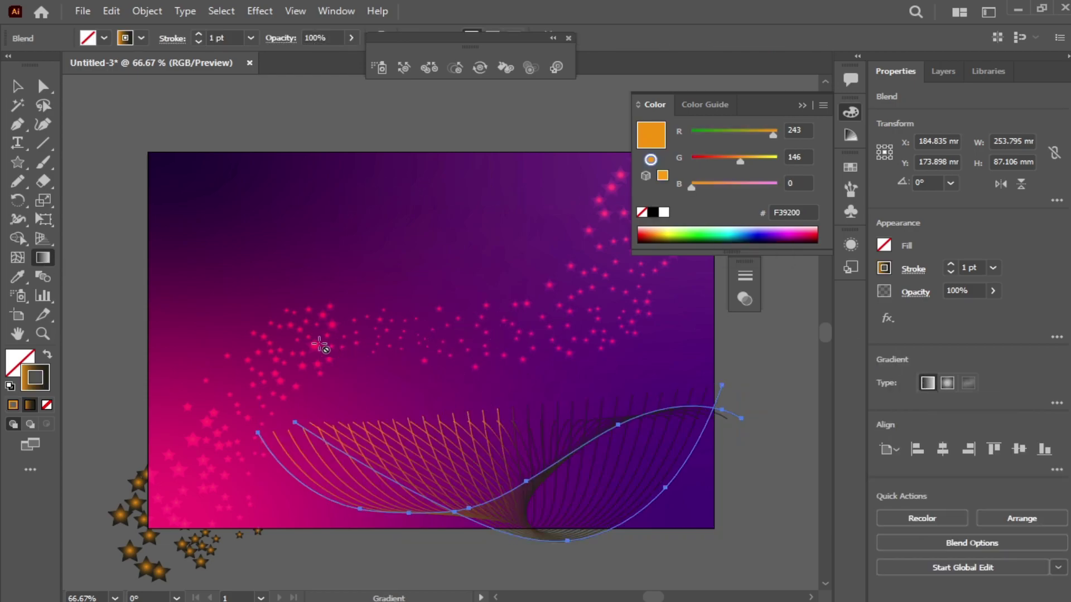
left_click(851, 111)
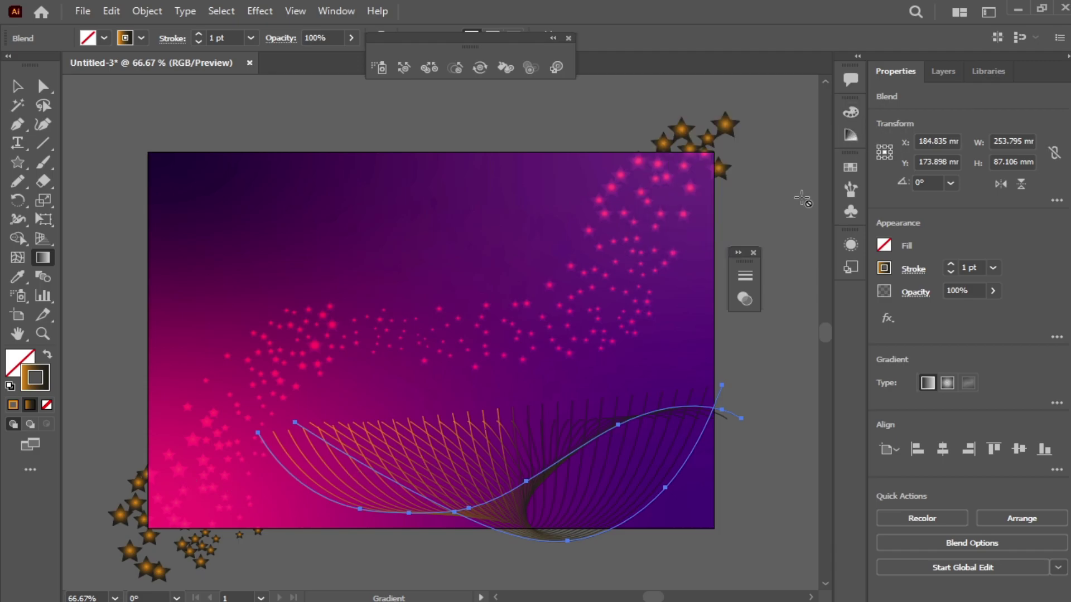
Set the blend lines' Transparency blending mode to Color Dodge.
left_click(744, 302)
left_click(607, 293)
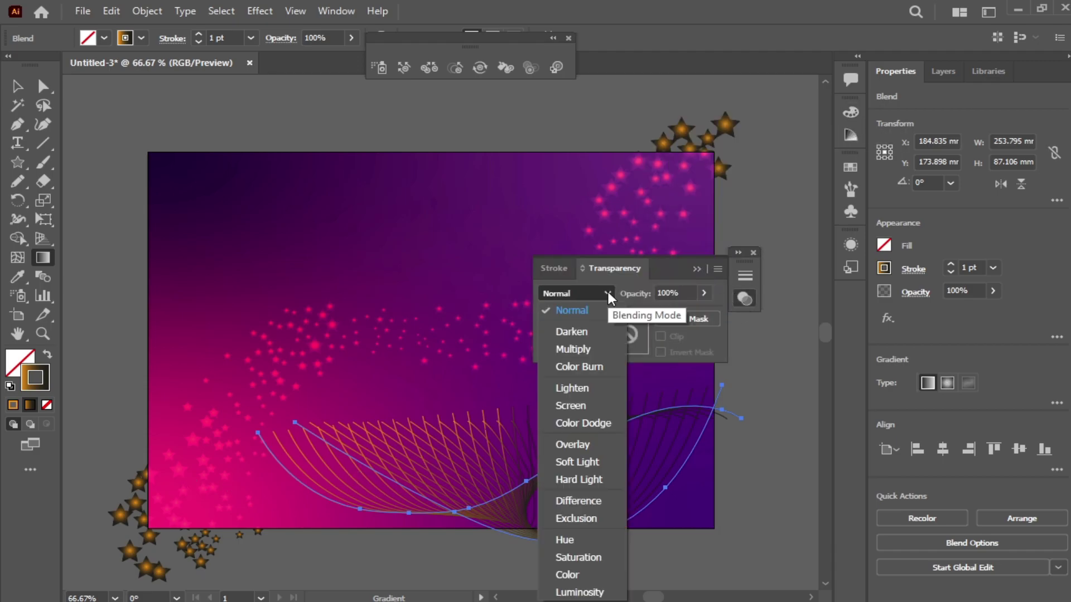
left_click(587, 422)
left_click(744, 301)
Rotate the line wave 180° and move it to the bottom right of the page.
key("v")
left_click_drag(258, 385, 374, 508)
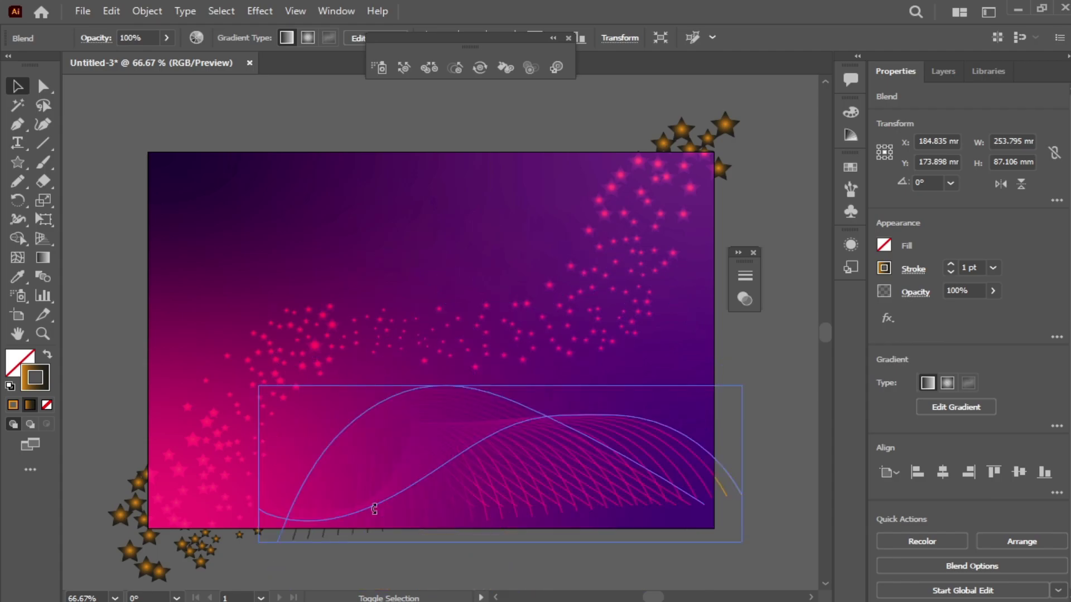
left_click_drag(502, 384, 581, 455)
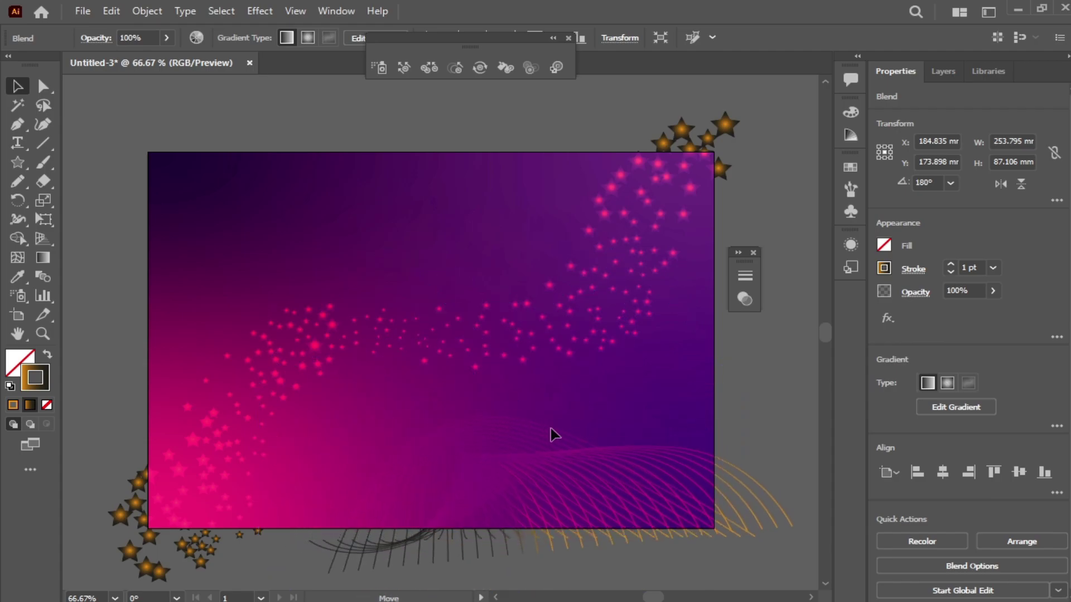
Place a copy of the wave, unrotated, across the top left of the page.
key("ctrl+z")
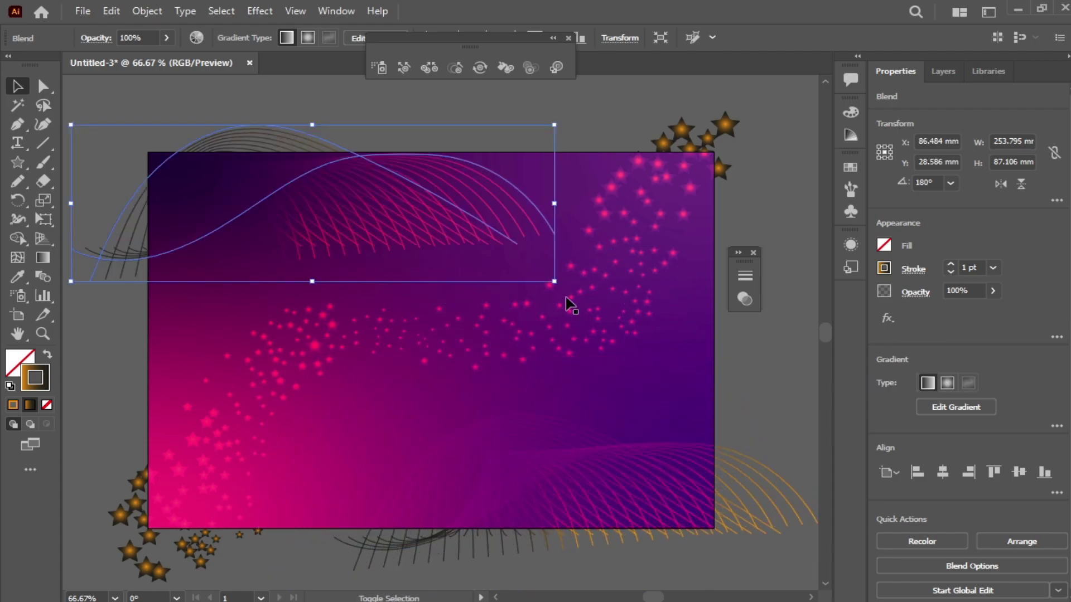
key("ctrl+z")
scroll(400, 368, "up", 2)
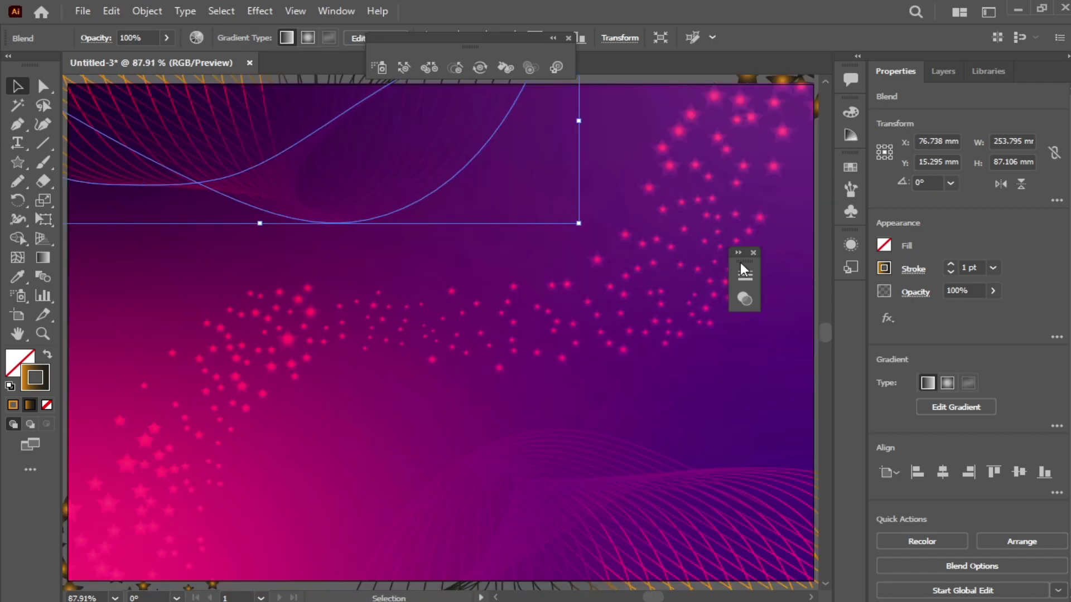
mouse_move(743, 256)
left_mouse_down()
mouse_move(859, 33)
mouse_move(791, 2)
left_mouse_up()
scroll(675, 525, "down", 2)
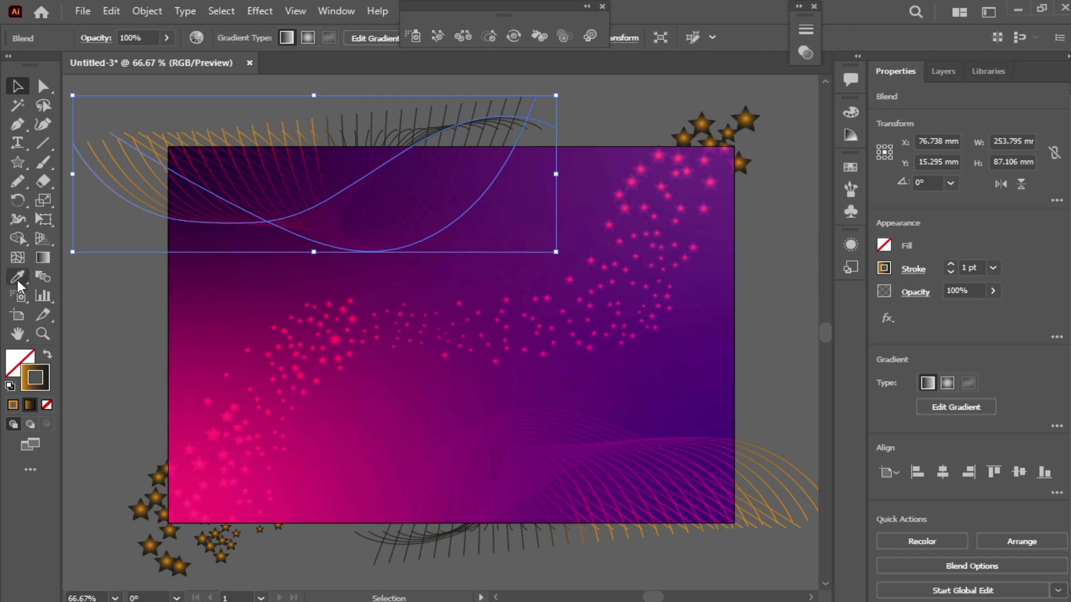
left_click_drag(17, 162, 78, 162)
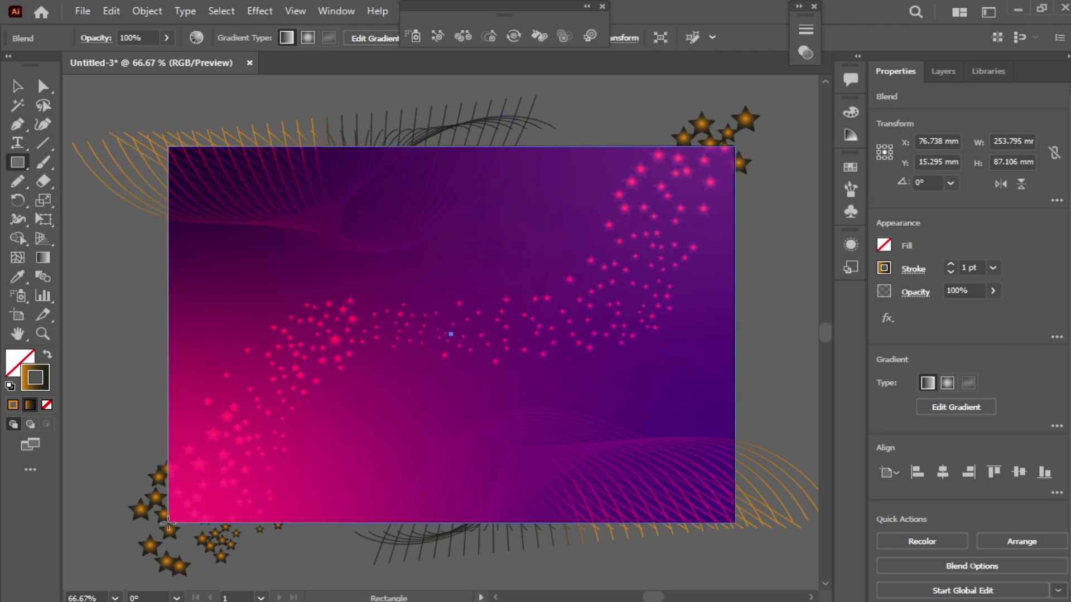
Draw a white page-sized rectangle and use it to clip all the artwork.
left_click_drag(168, 522, 735, 147)
left_click(102, 38)
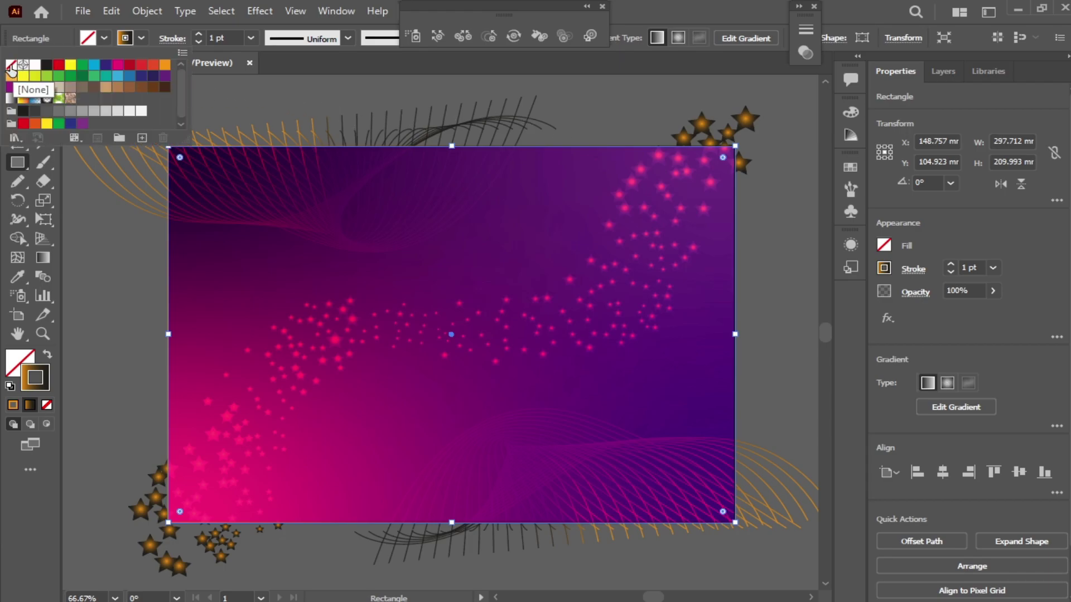
left_click(35, 65)
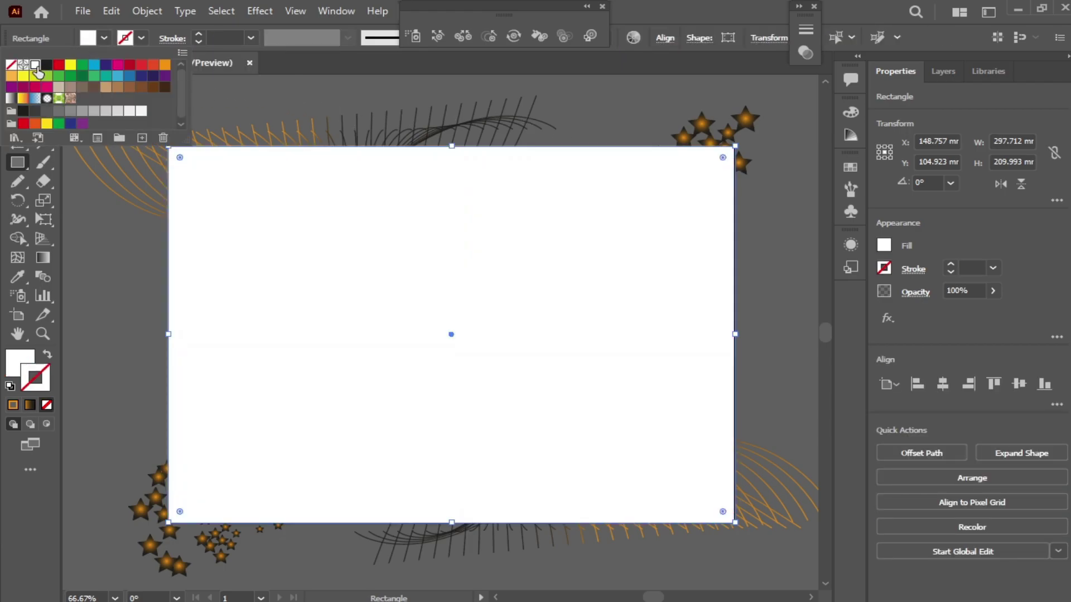
left_click(17, 89)
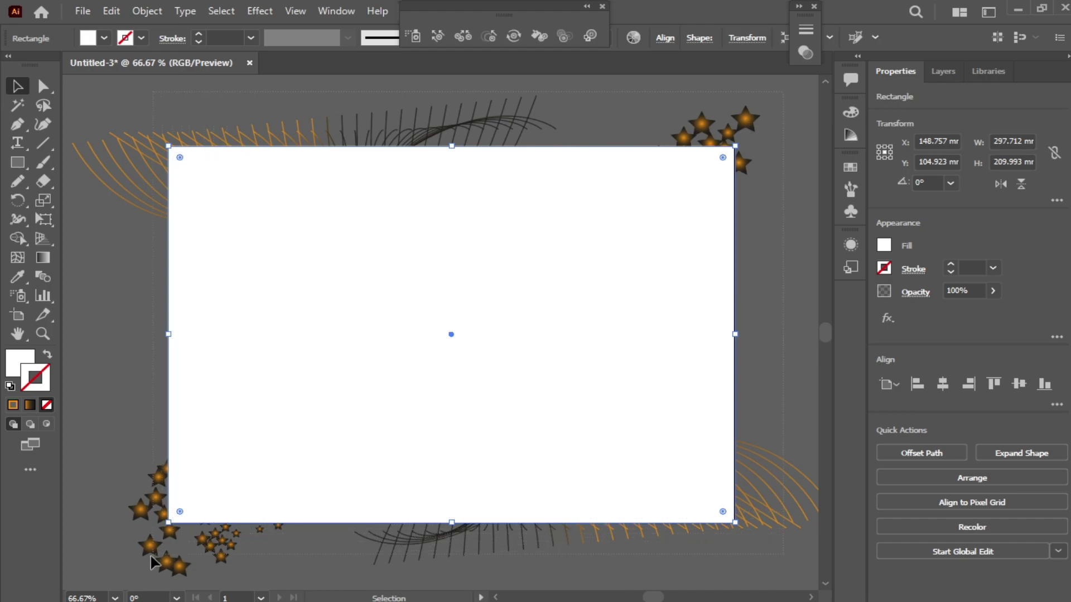
key("ctrl+a")
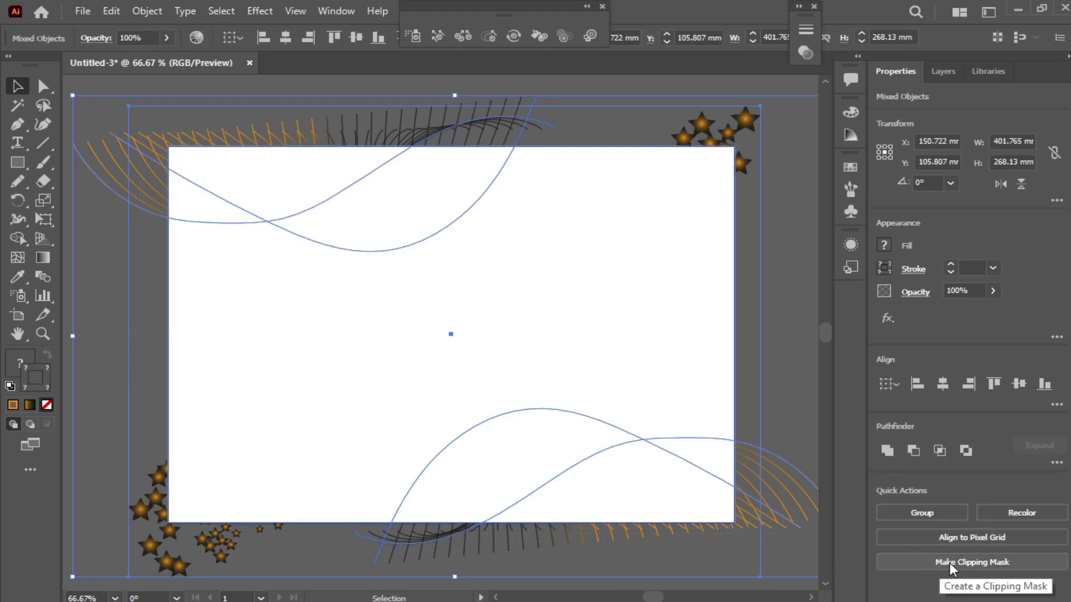
left_click(963, 564)
left_click(112, 162)
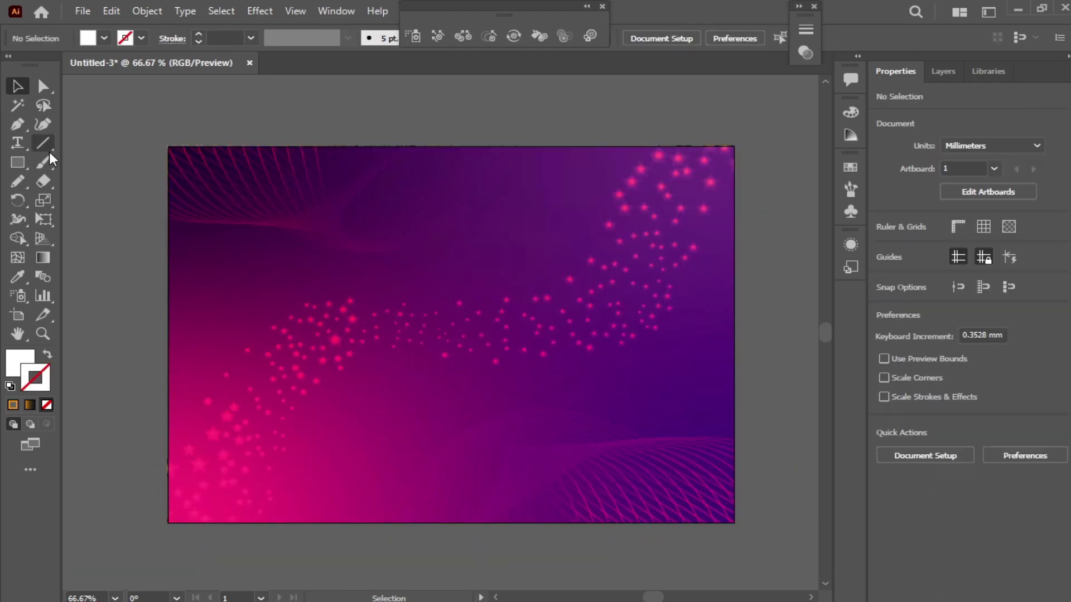